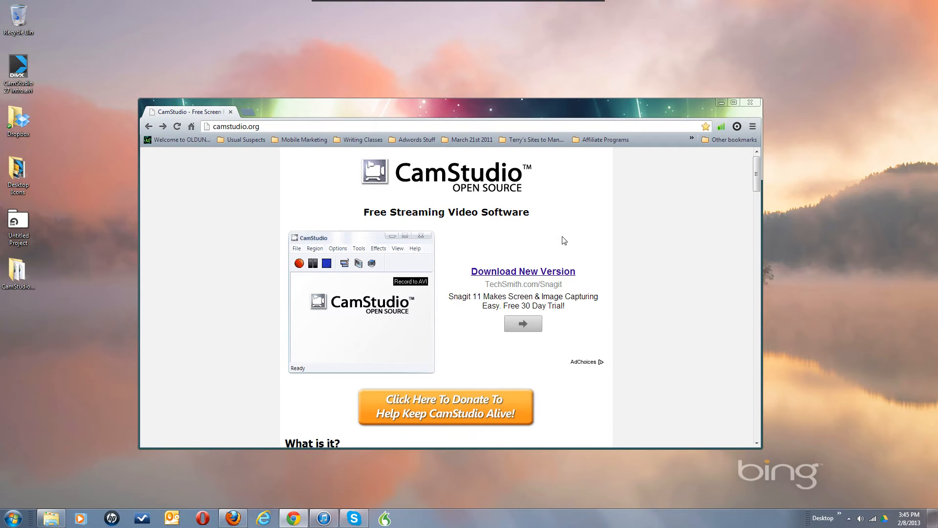
Read through the CamStudio homepage down to the download links and the optional Lossless Video Codec v1.5 entry.
scroll(564, 240, "down", 3)
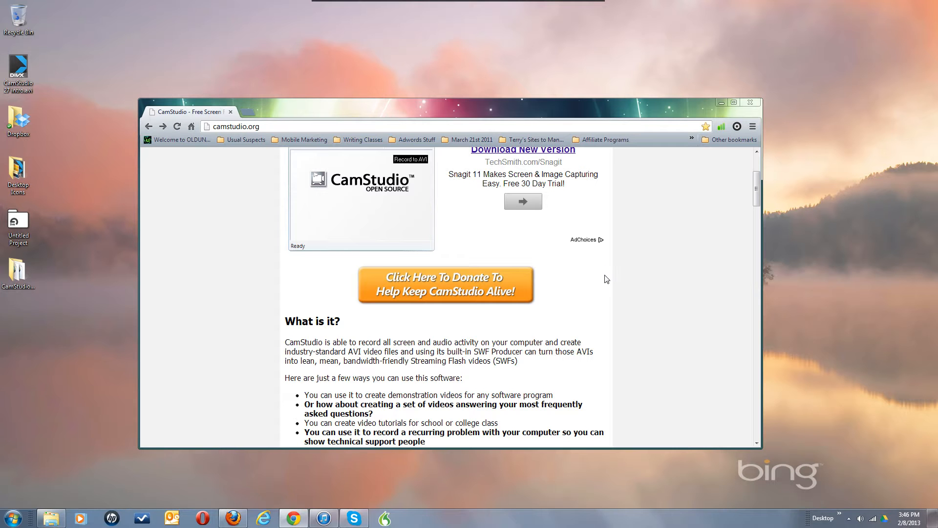
scroll(609, 286, "down", 2)
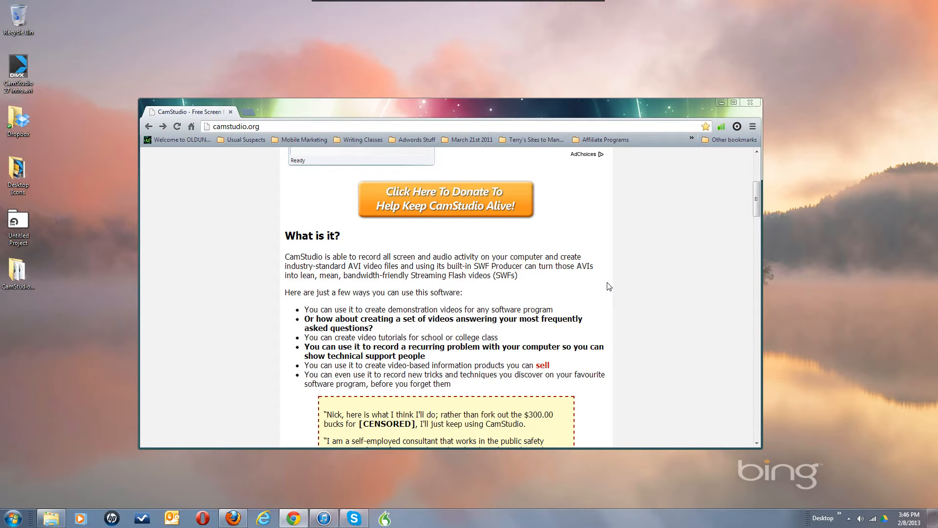
scroll(610, 286, "down", 9)
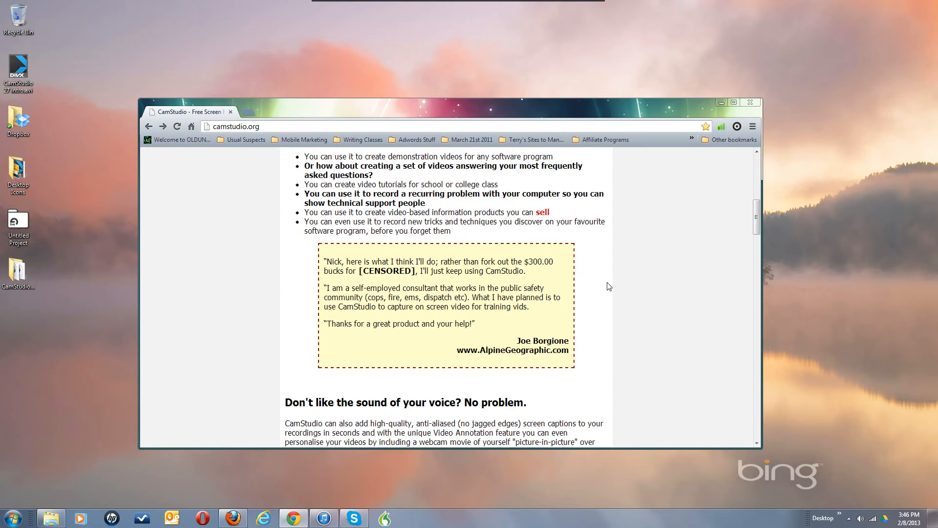
scroll(610, 286, "down", 2)
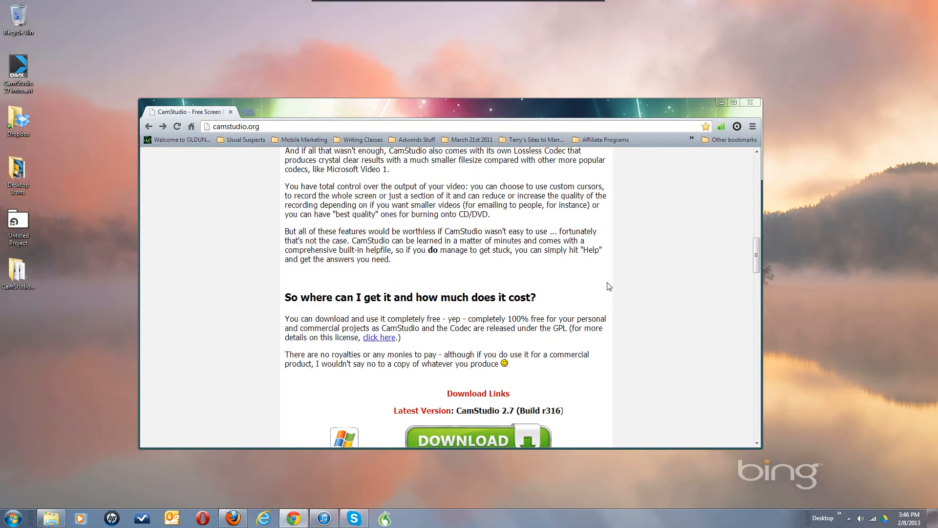
scroll(609, 286, "down", 4)
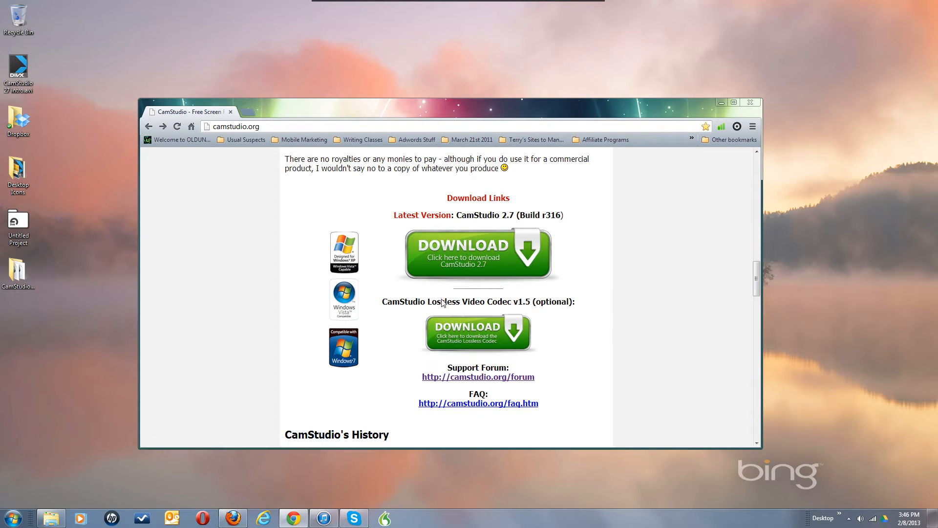
double_click(488, 302)
triple_click(488, 301)
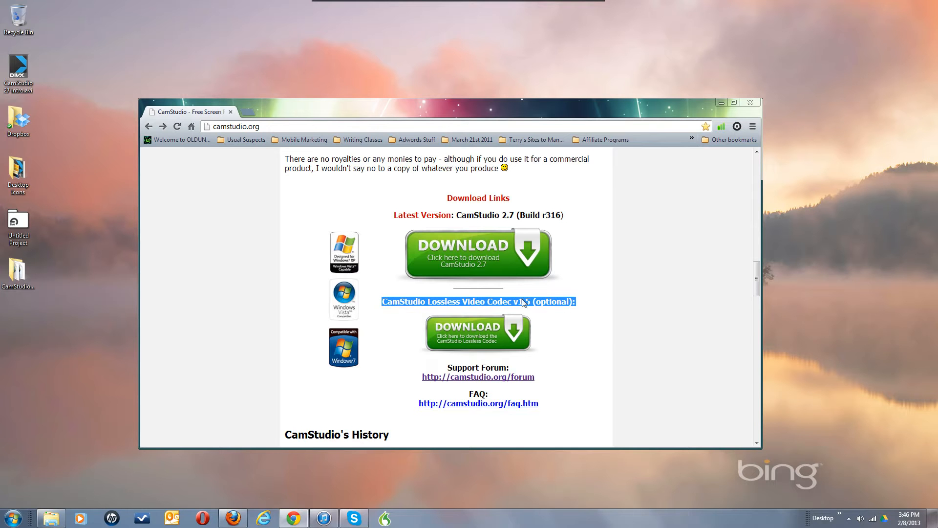
left_click(645, 301)
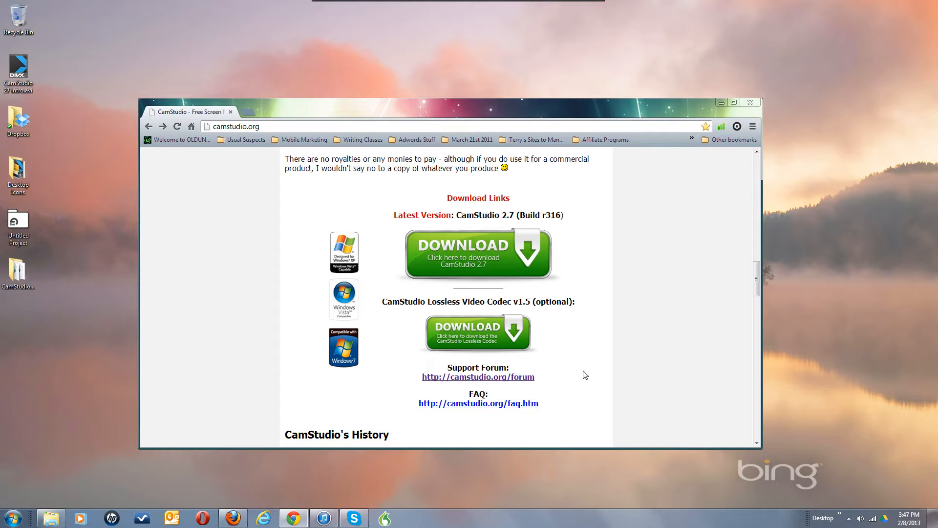
Download CamStudio 2.7 from the homepage and run the downloaded installer.
scroll(615, 353, "up", 1)
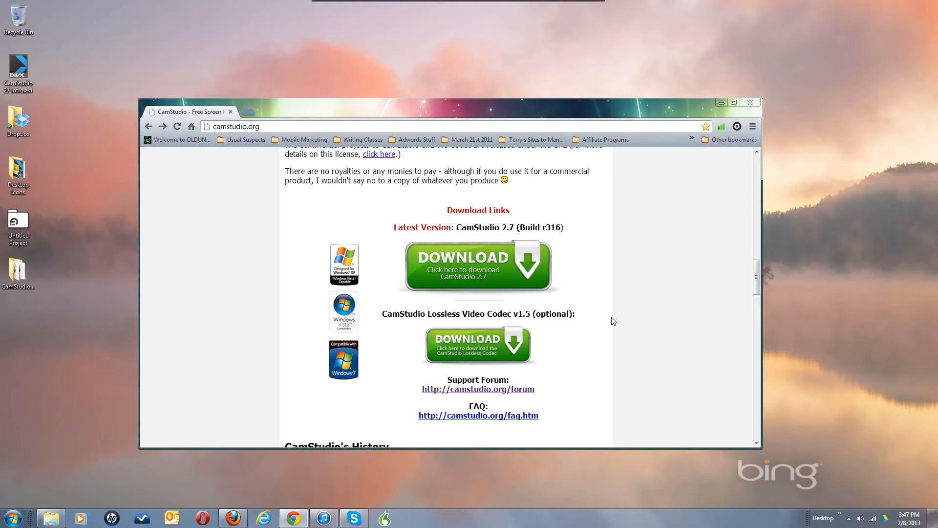
scroll(614, 321, "up", 1)
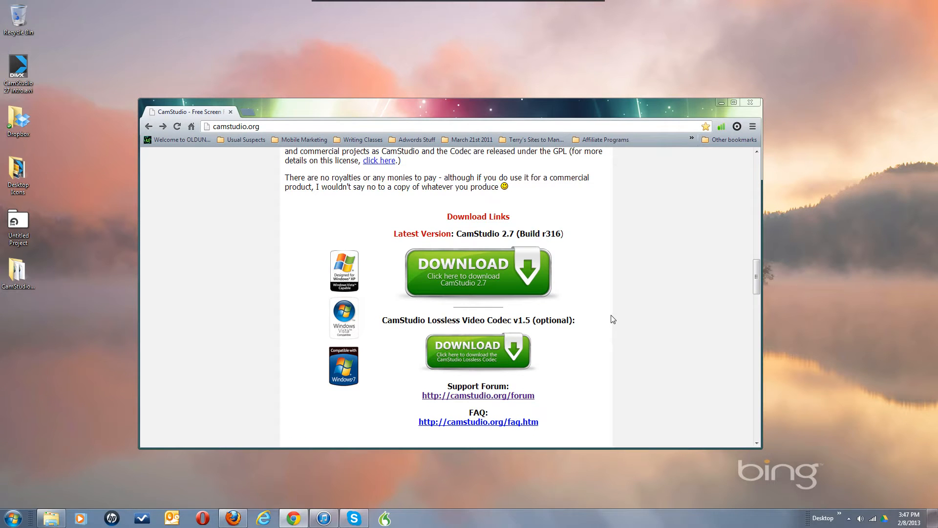
left_click(528, 269)
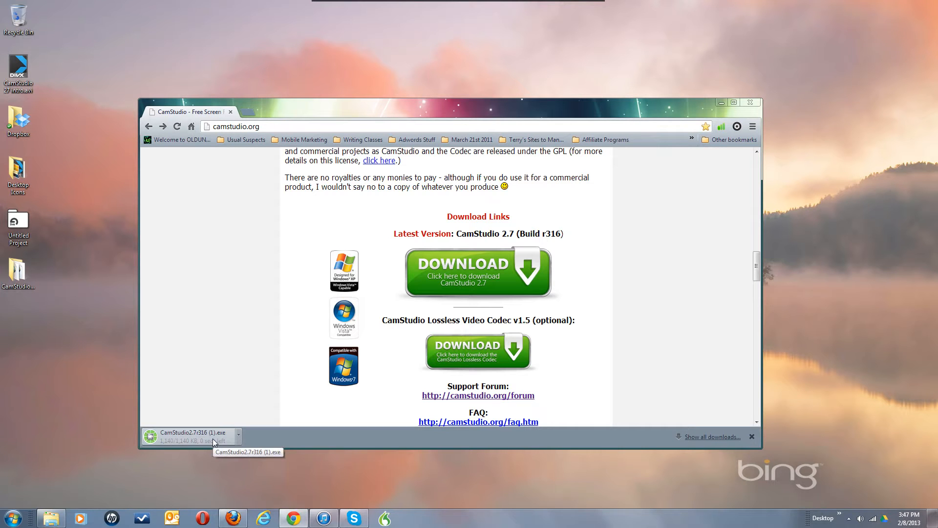
left_click(189, 438)
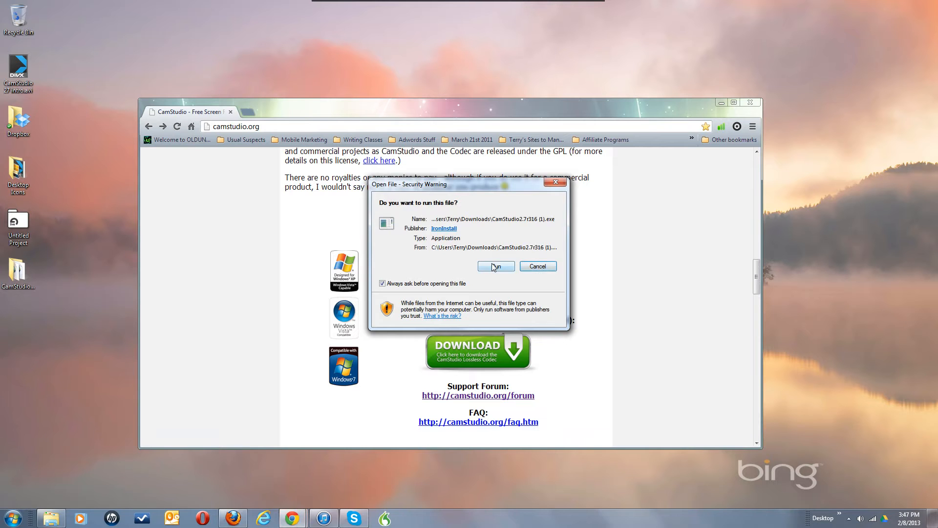
left_click(494, 266)
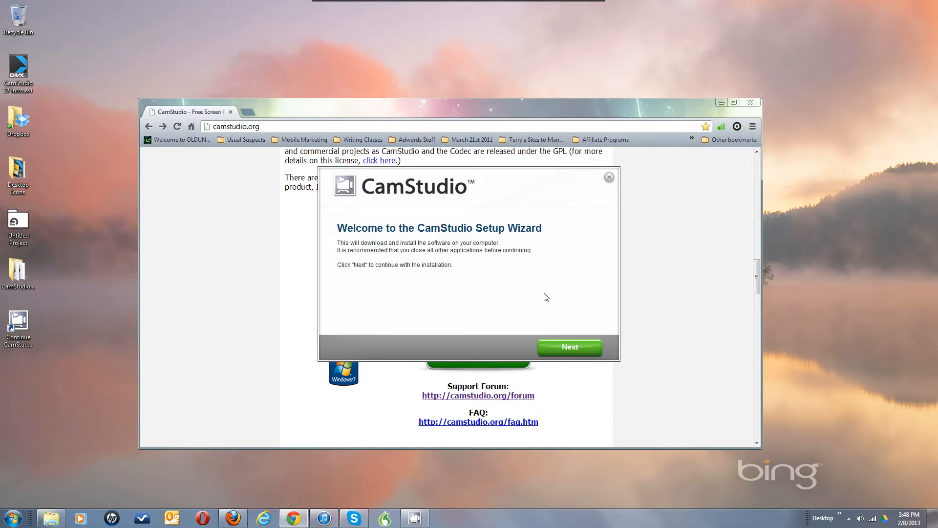
Advance through the CamStudio setup wizard and opt out of installing the DealPly coupon app.
left_click(567, 348)
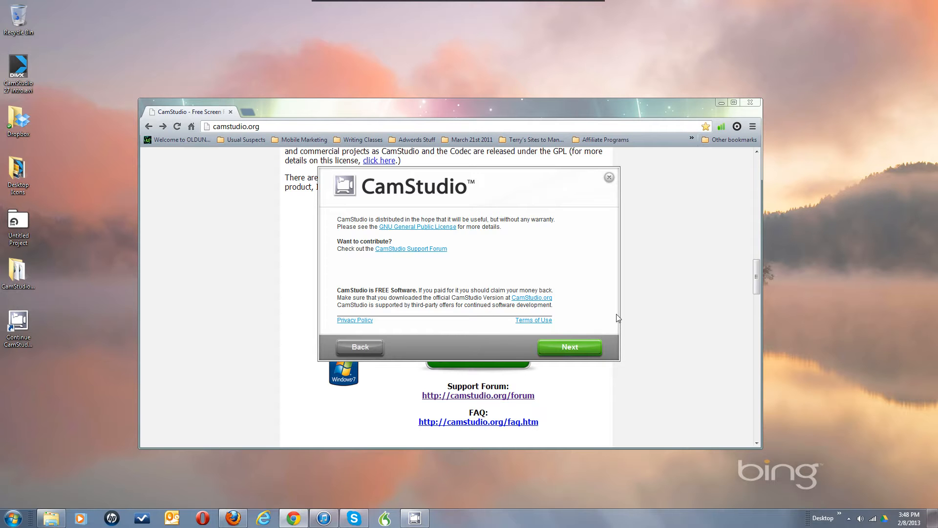
left_click(570, 347)
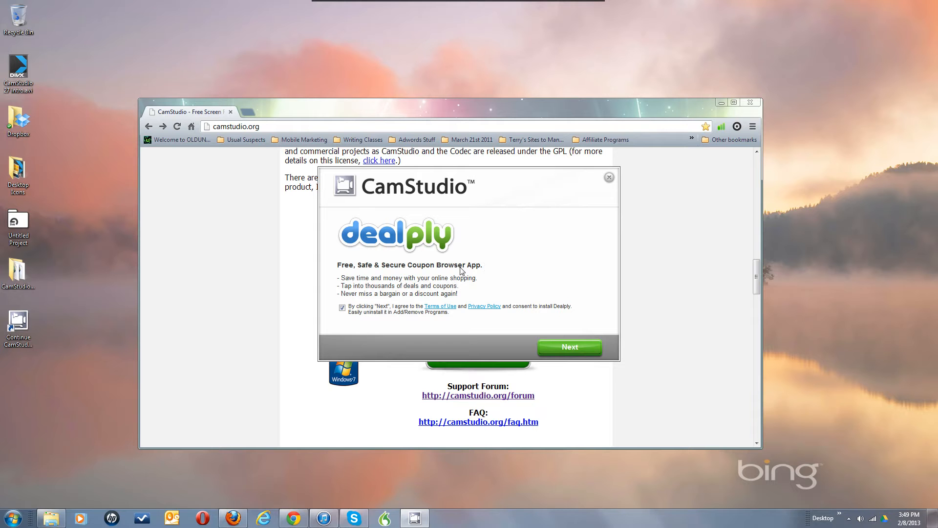
left_click(342, 308)
left_click(569, 348)
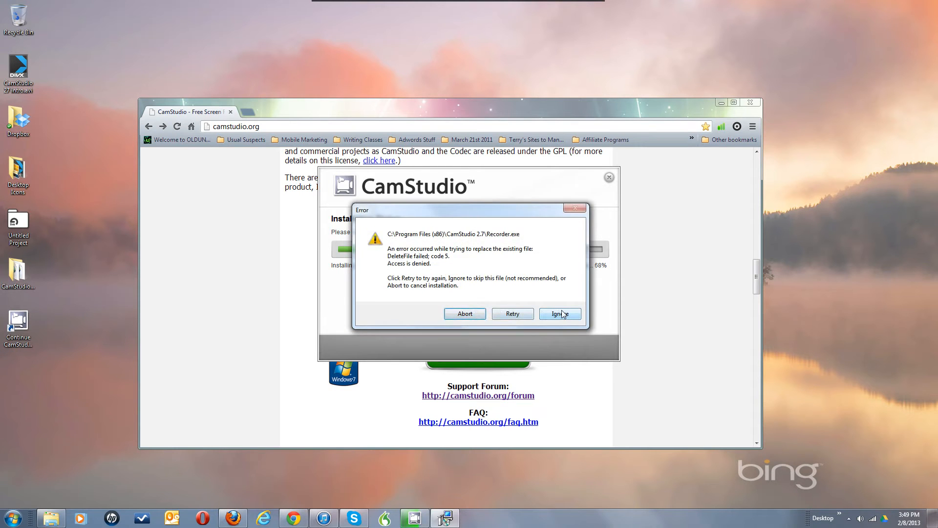
Ignore the errors about replacing existing files, such as Recorder.exe, and let the installation continue.
left_click(560, 314)
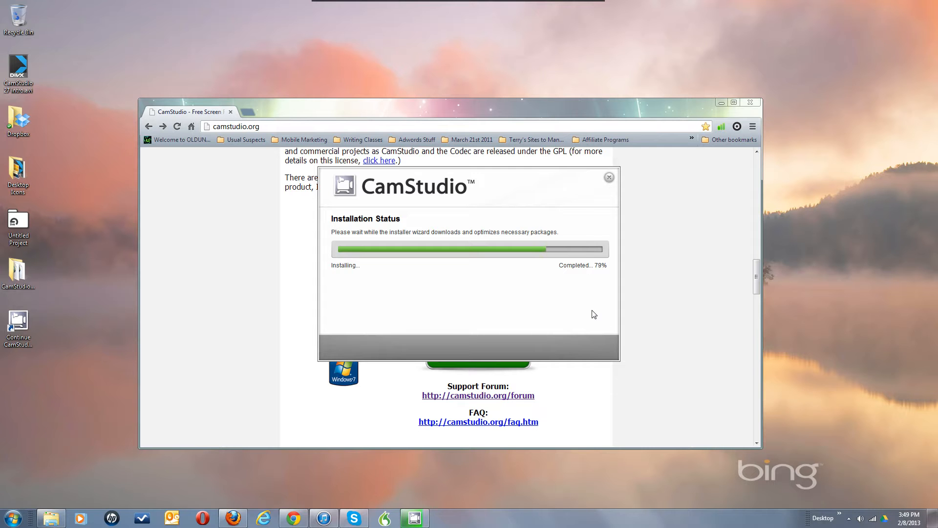
left_click(559, 318)
left_click(553, 318)
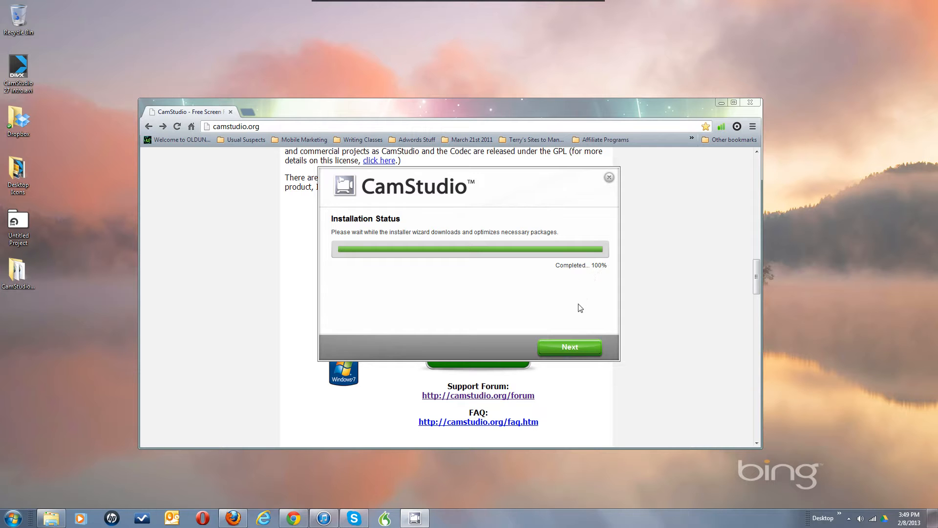
Finish the CamStudio installation with launching the application on exit turned off.
left_click(569, 346)
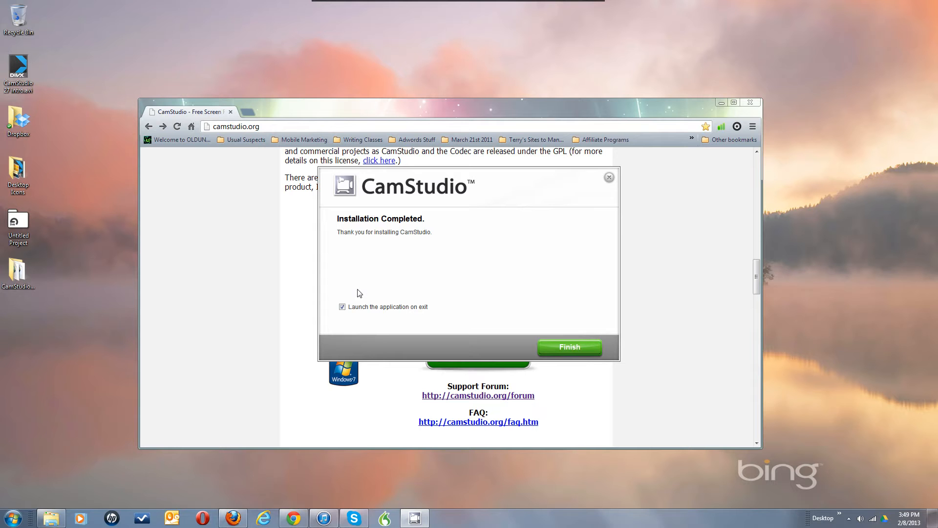
left_click(342, 308)
left_click(580, 348)
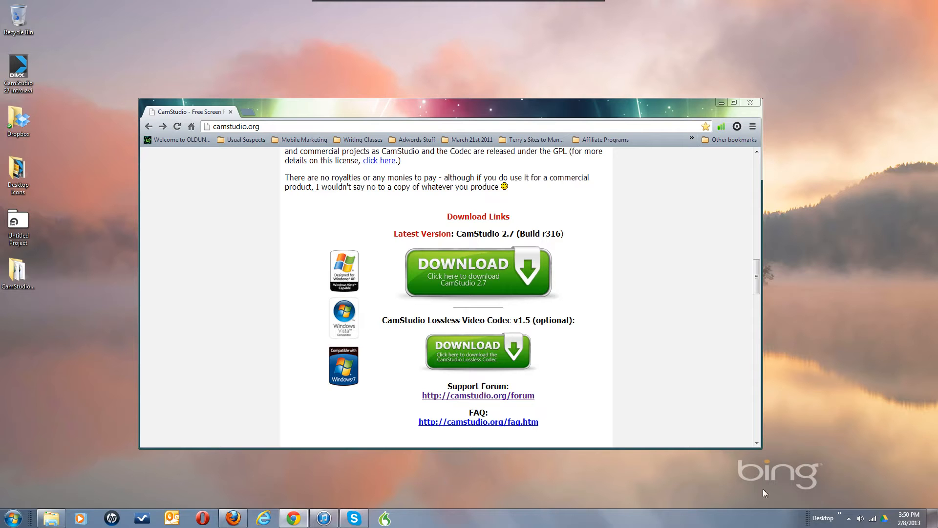
Bring up the CamStudio recorder already running in the background and check its version and build information.
left_click(848, 518)
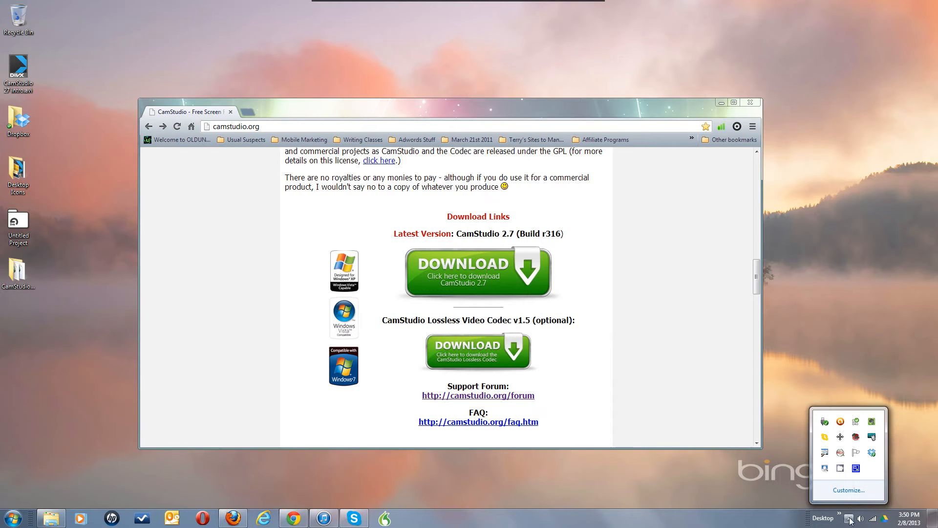
left_click(840, 468)
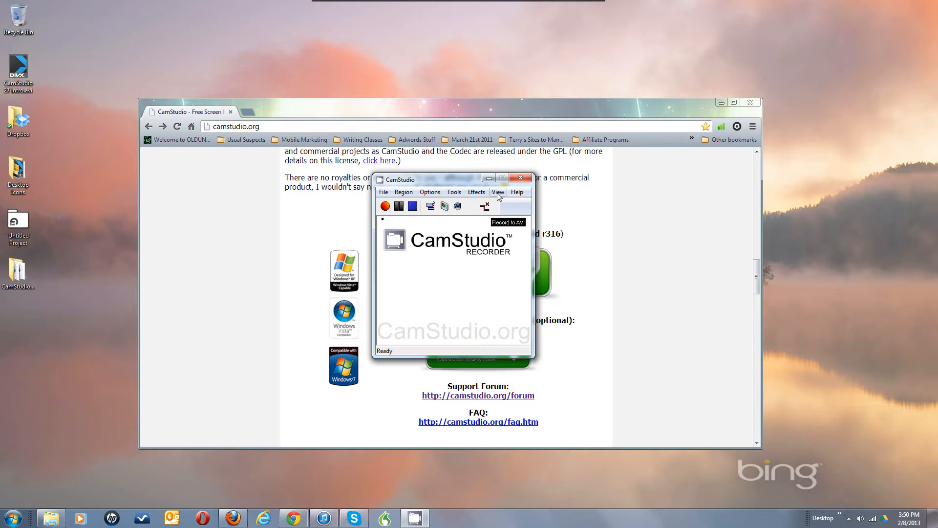
left_click(518, 193)
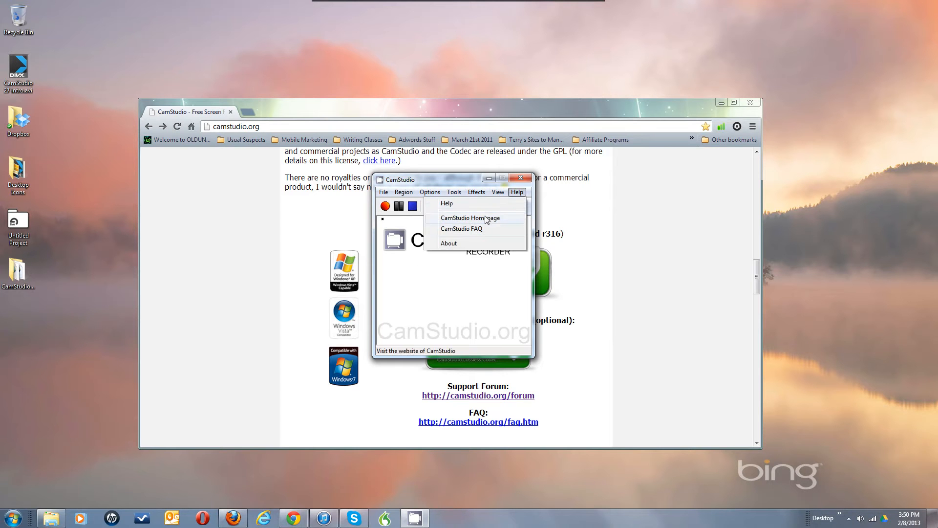
left_click(459, 243)
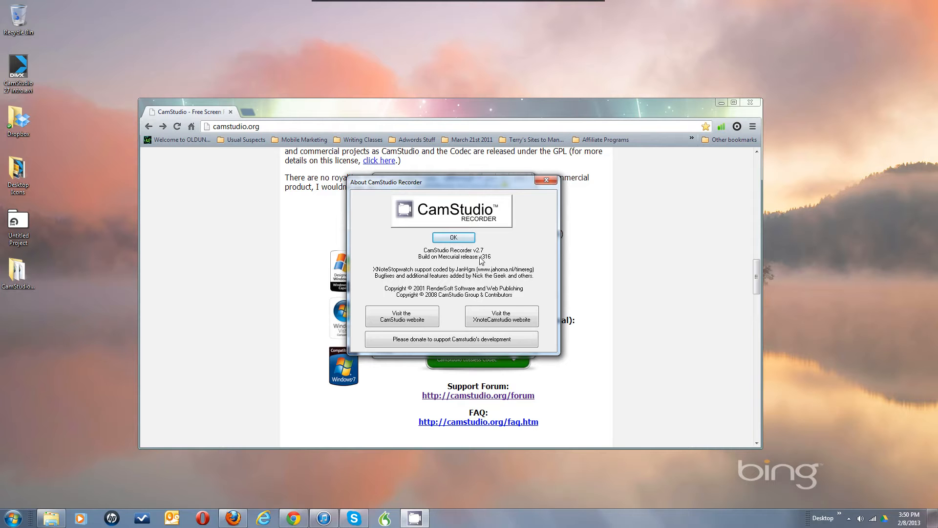
left_click(454, 240)
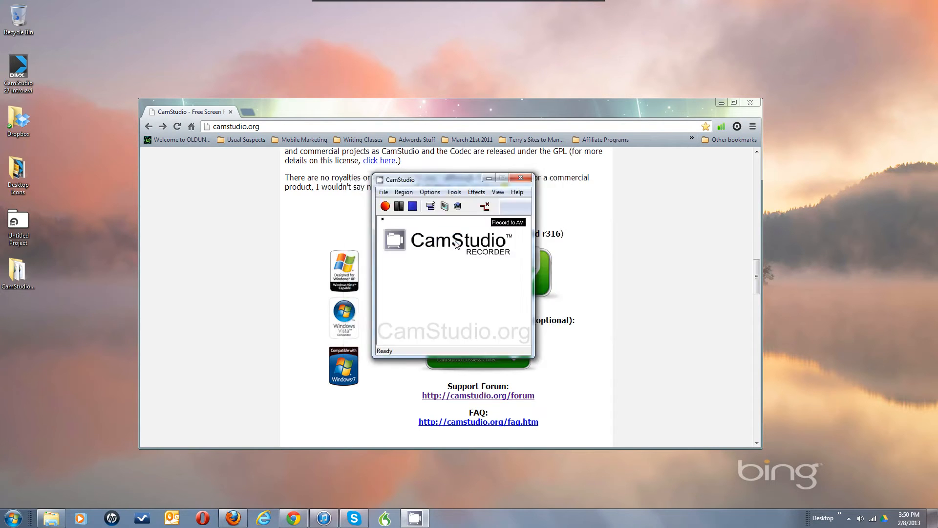
Open the CamStudio FAQ page from the recorder, then minimize the browser showing it.
left_click(517, 193)
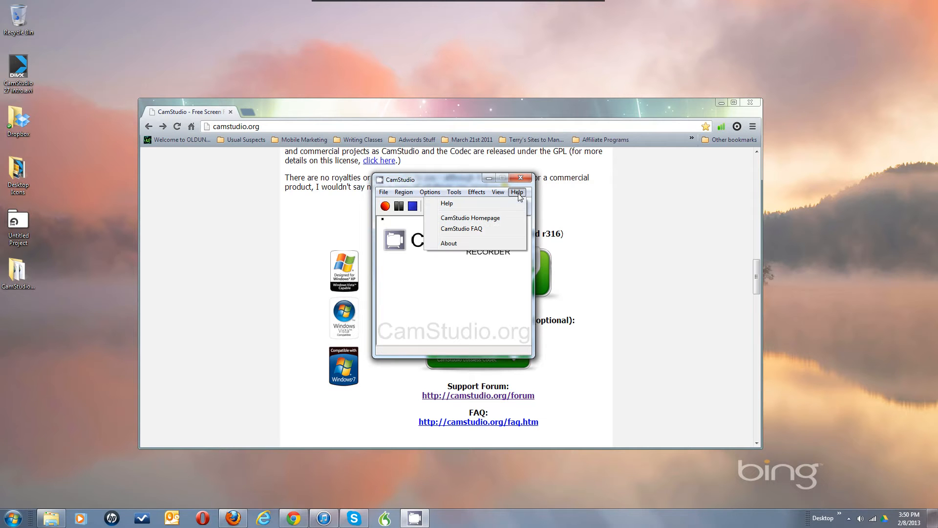
left_click(482, 231)
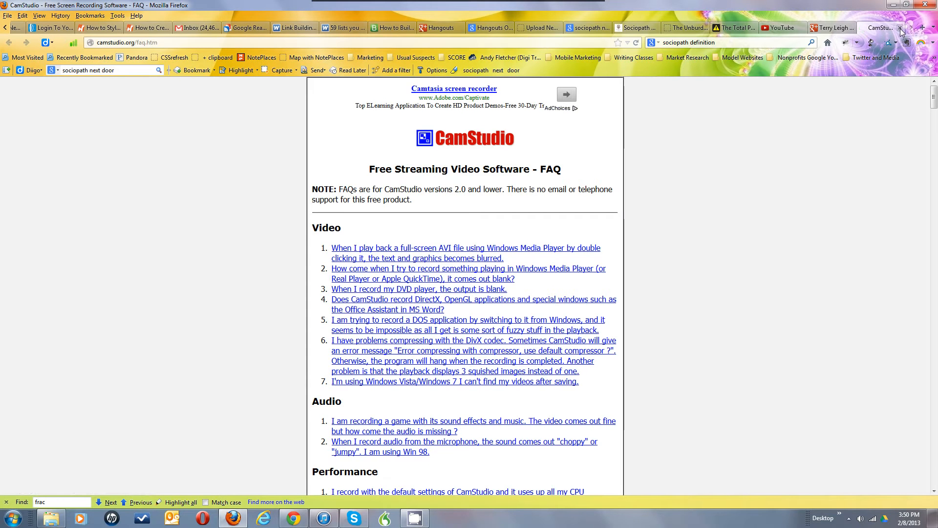
left_click(893, 5)
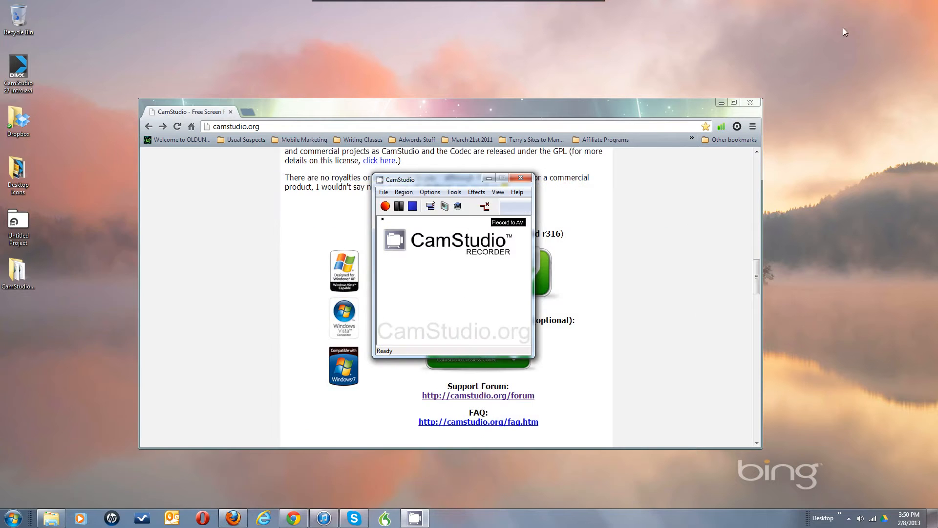
Try to open the recorder's built-in help.
left_click(516, 195)
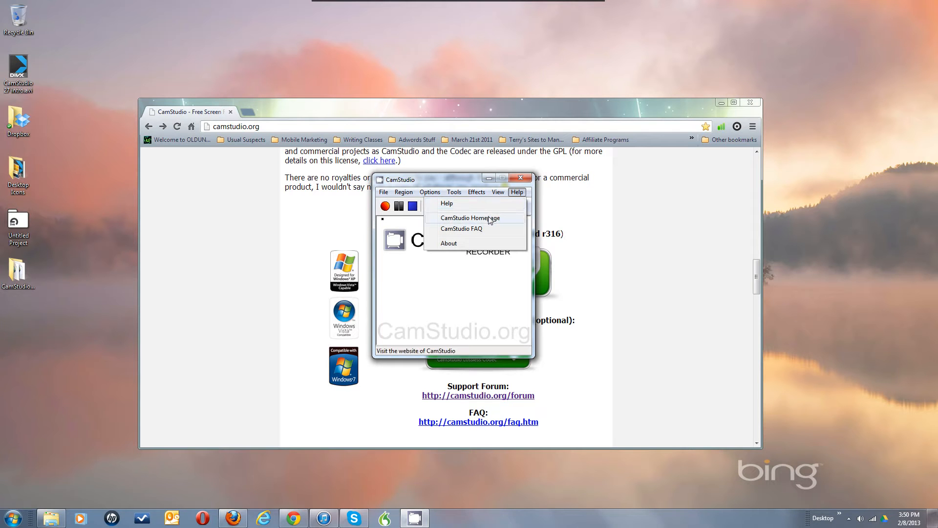
left_click(462, 278)
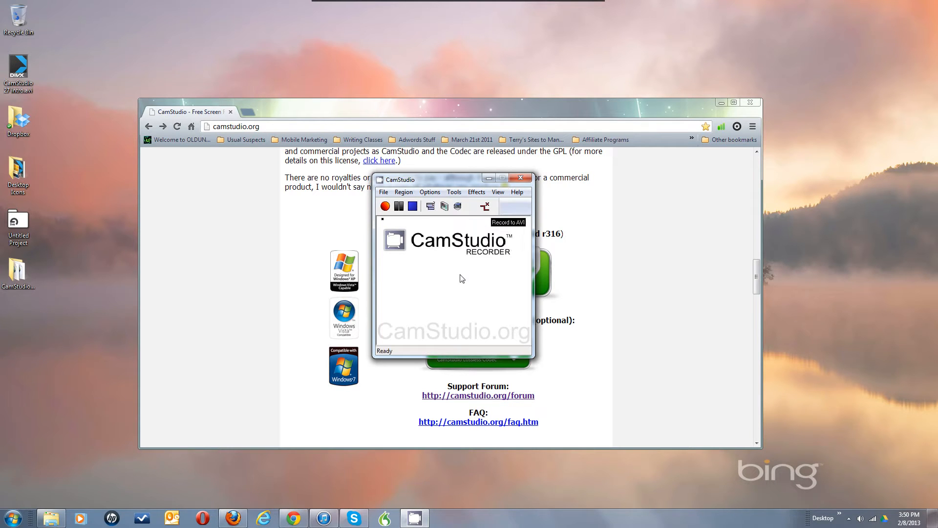
left_click(517, 192)
left_click(486, 207)
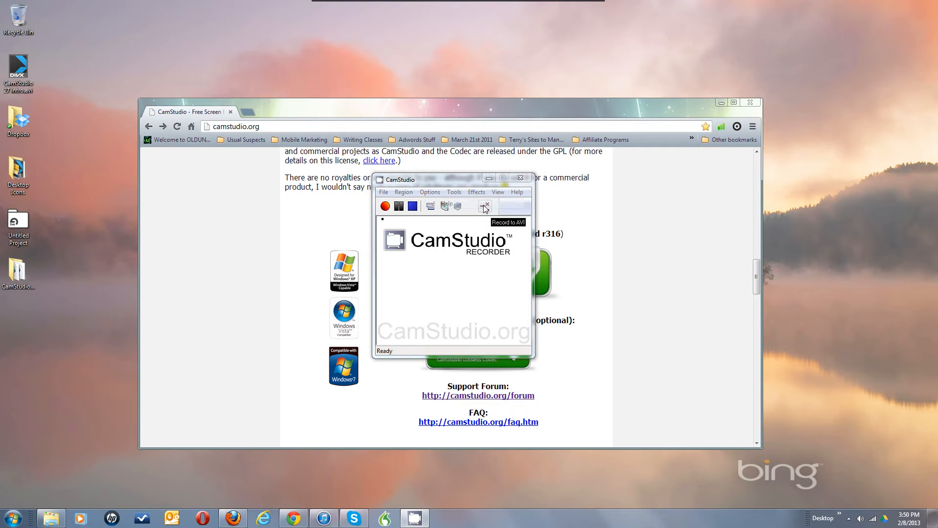
left_click(468, 280)
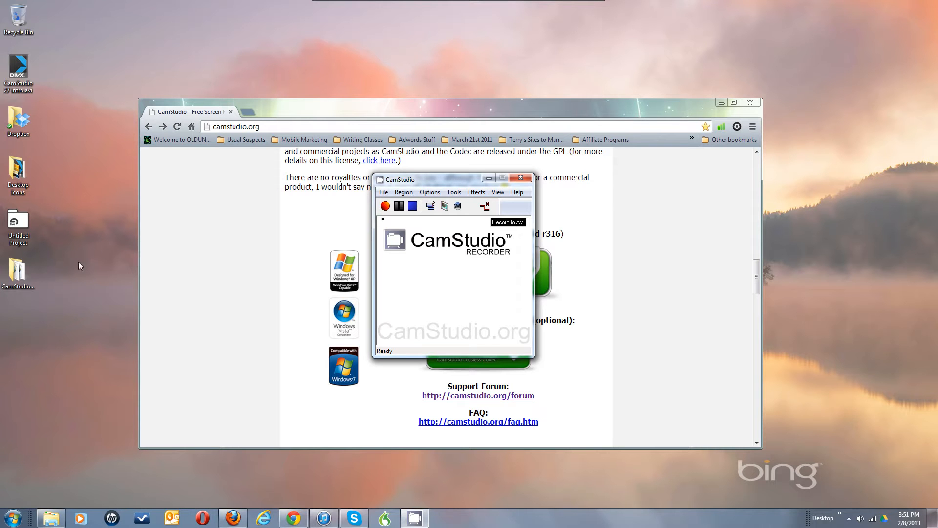
View the desktop CamStudio20HelpFiles folder's contents in the browser, then return to the CamStudio homepage.
left_click_drag(17, 269, 303, 257)
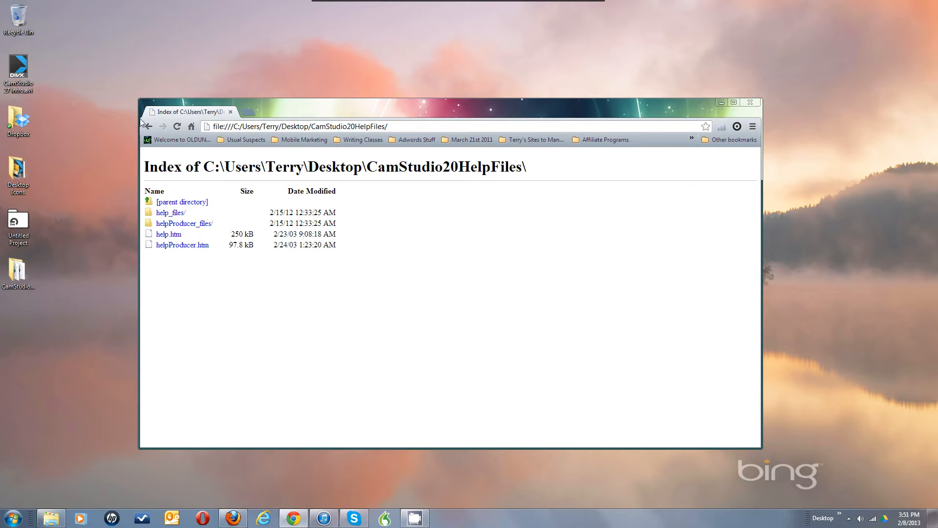
left_click(149, 126)
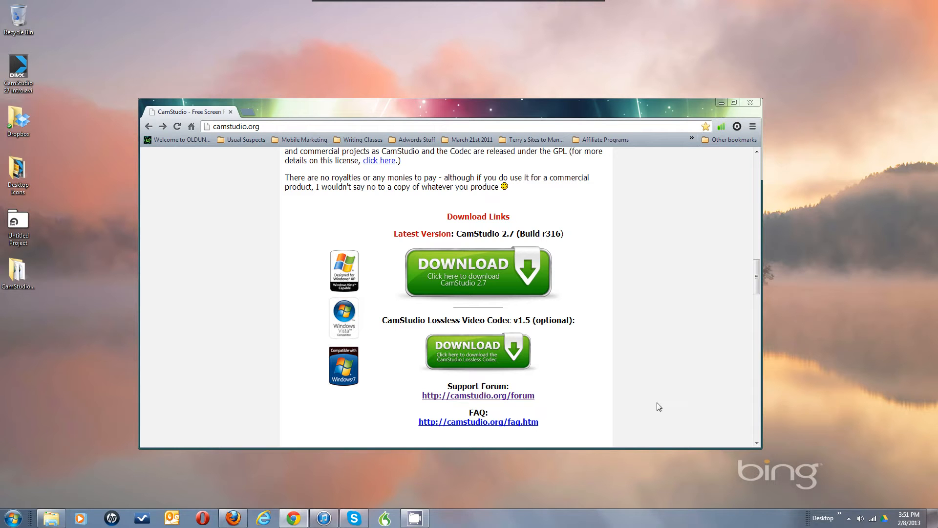
Bring the CamStudio recorder back to the front and look over its file and region commands.
left_click(410, 521)
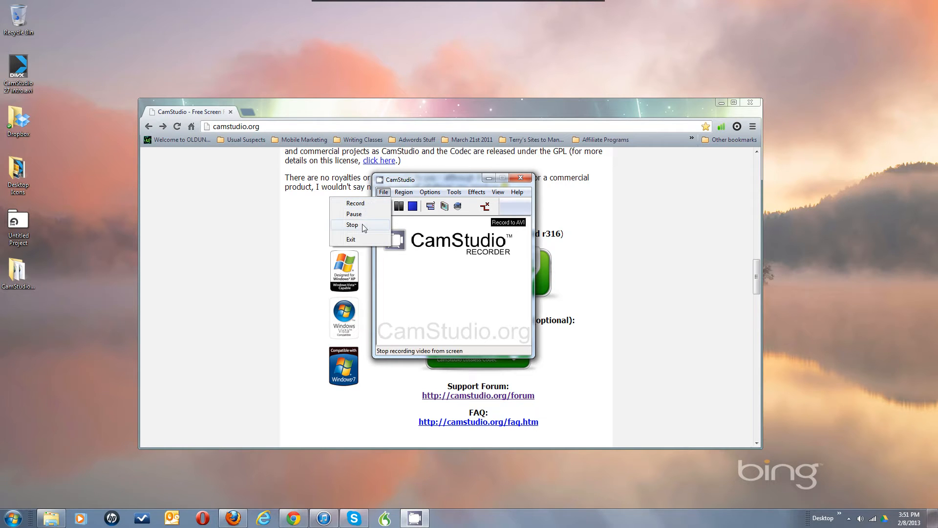
left_click(404, 190)
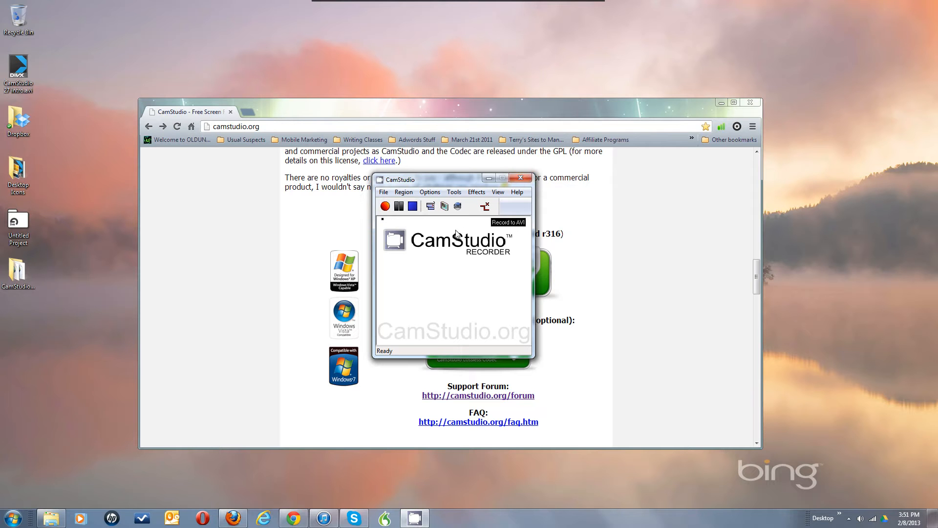
Cycle the recorder window through its compact layouts back to the full layout, then try the AVI/Flash recording mode toggle.
left_click(433, 207)
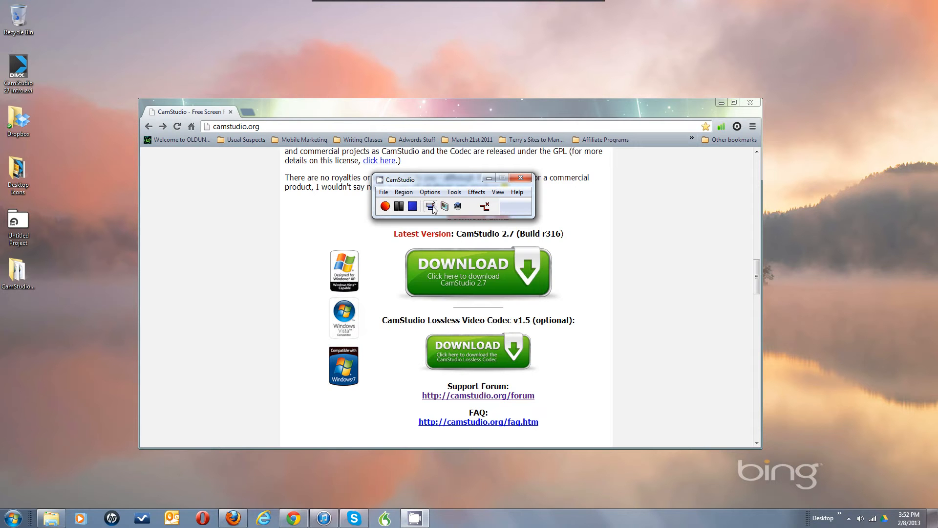
left_click(432, 207)
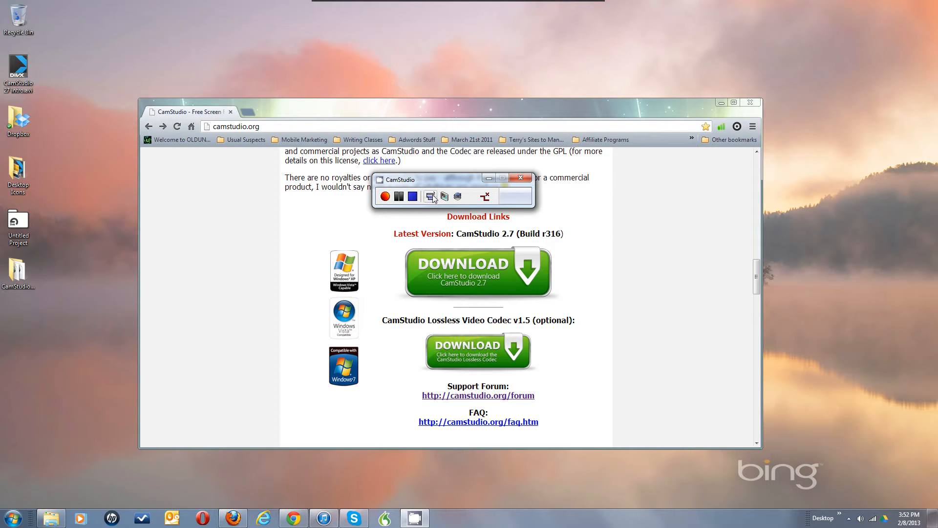
left_click(431, 197)
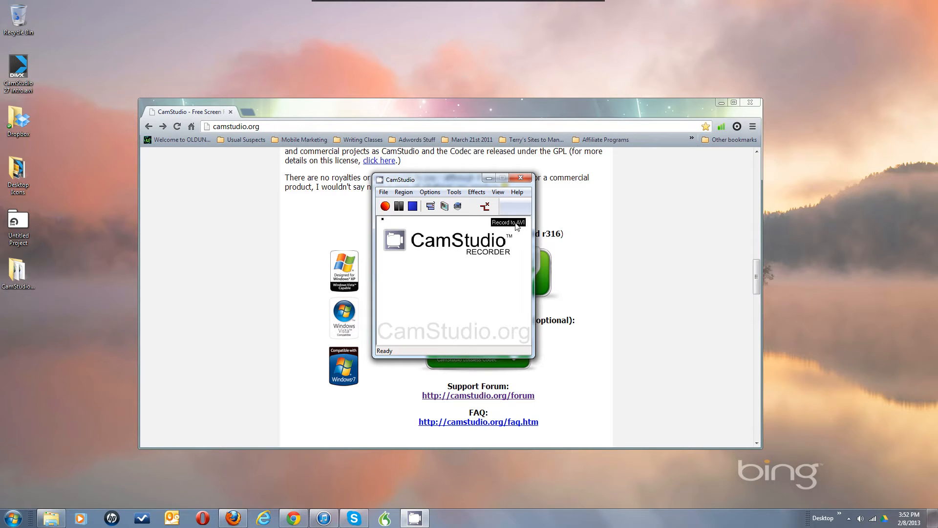
left_click(458, 207)
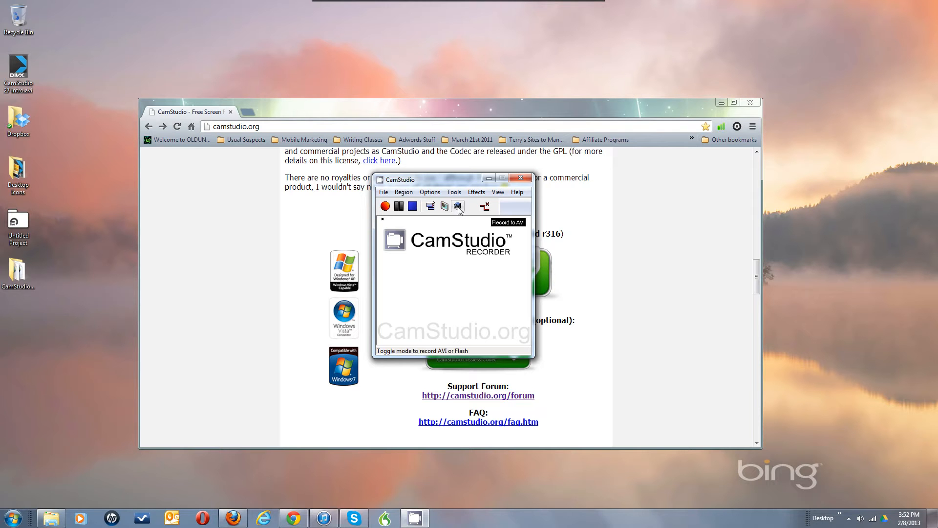
Turn on displaying conversion options before generating SWF, and turn off deleting the intermediate AVI file upon completion.
left_click(429, 194)
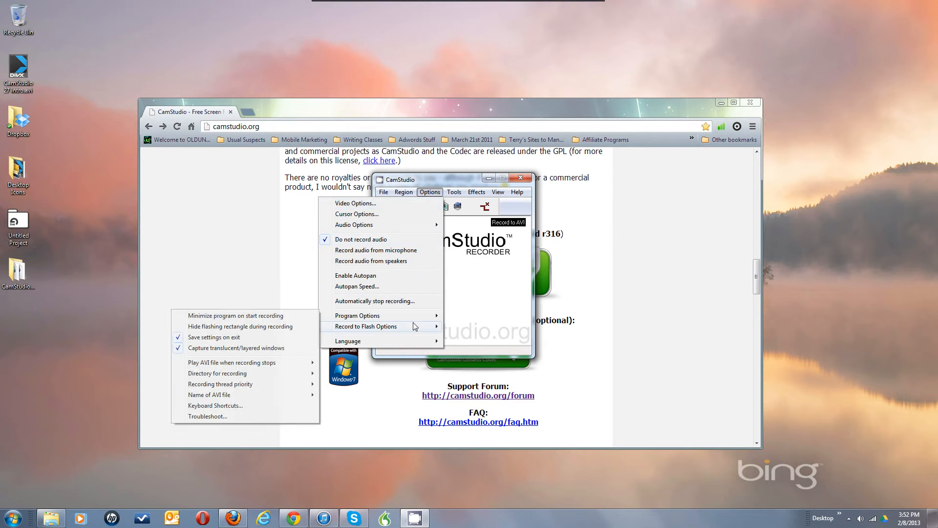
mouse_move(412, 324)
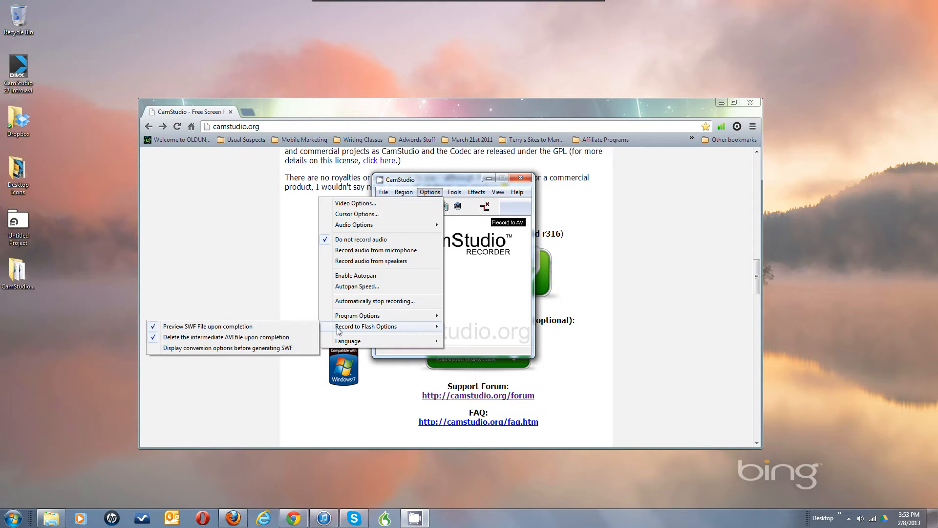
left_click(250, 348)
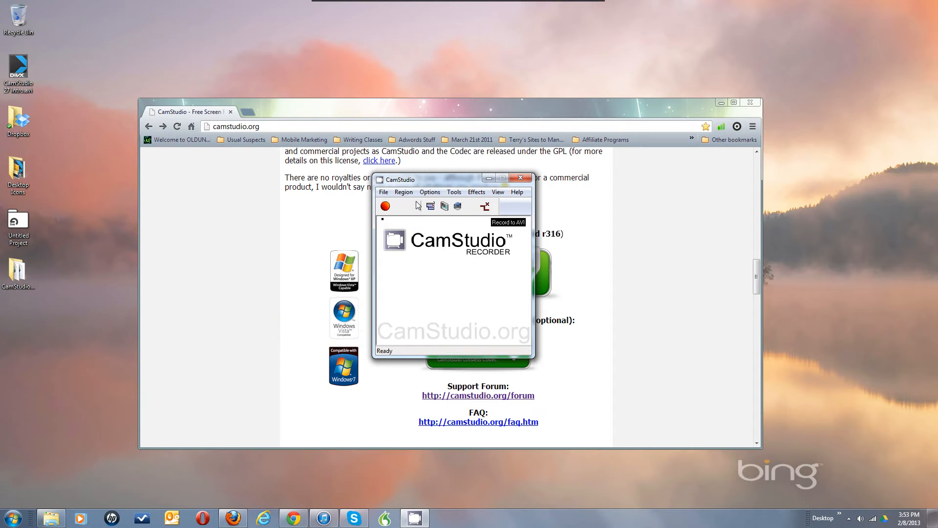
left_click(430, 192)
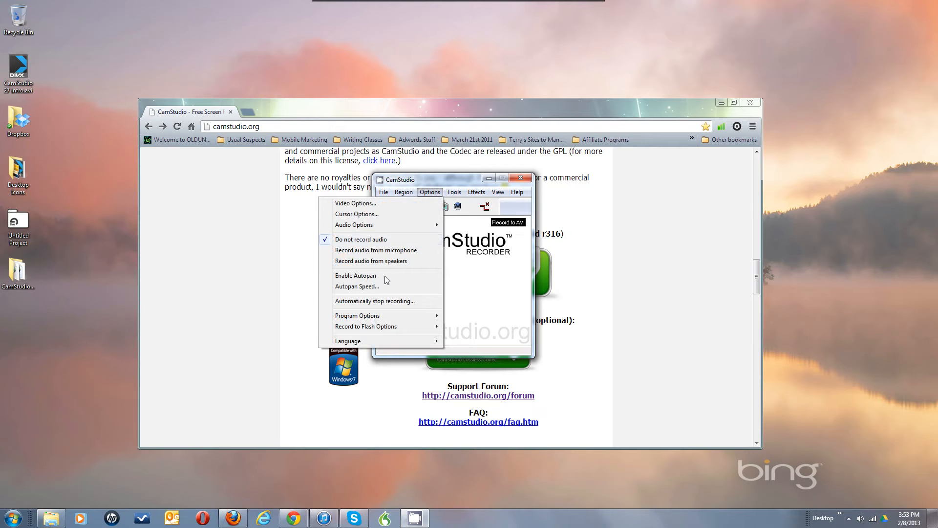
mouse_move(383, 326)
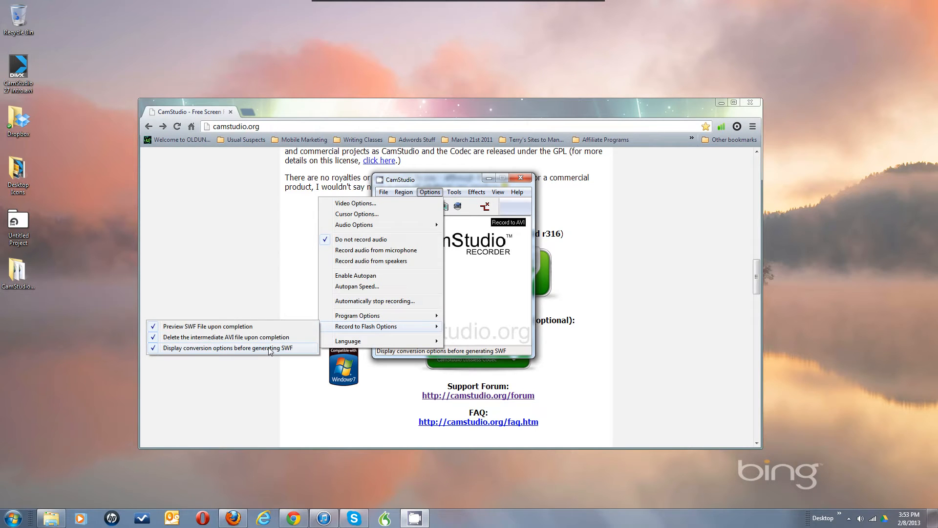
left_click(240, 337)
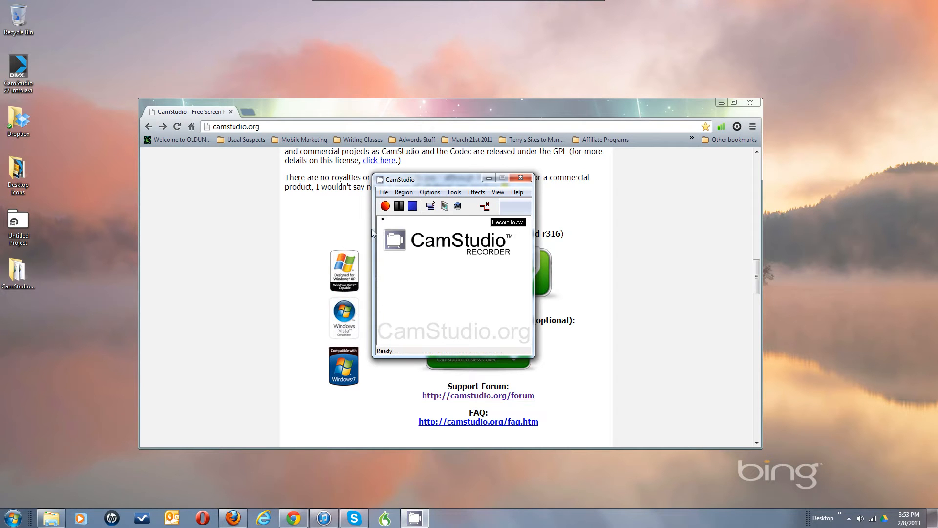
Review the Record to Flash options and the recorder's Program Options without changing anything.
left_click(426, 193)
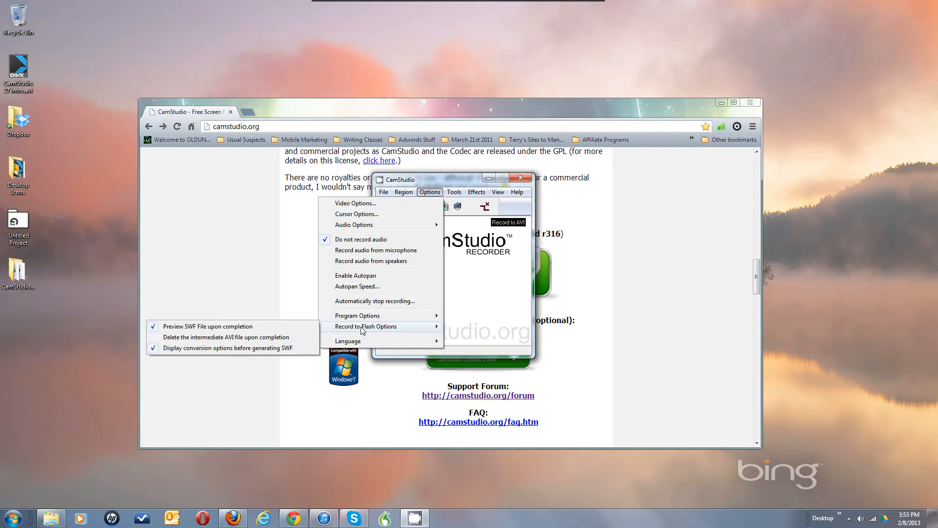
key("Escape")
key("Escape")
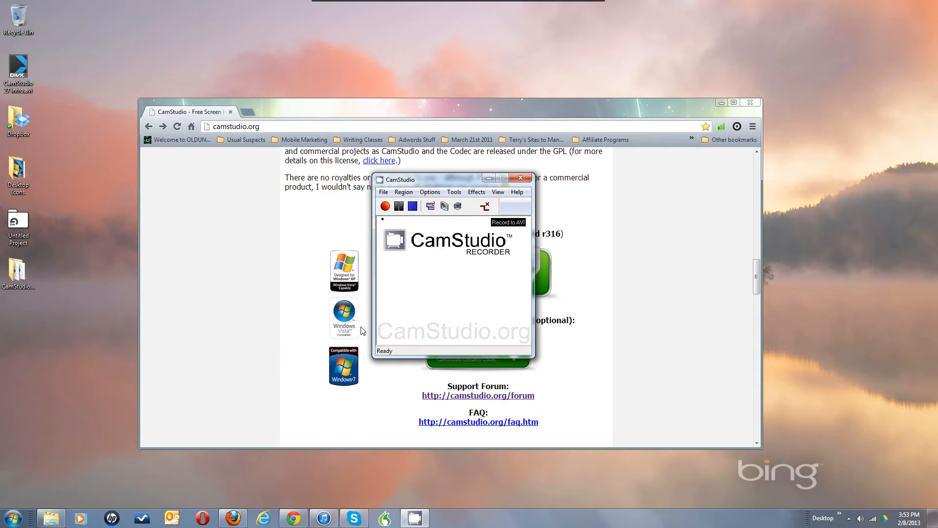
left_click(427, 194)
mouse_move(361, 328)
key("Escape")
key("Escape")
left_click(430, 192)
mouse_move(380, 328)
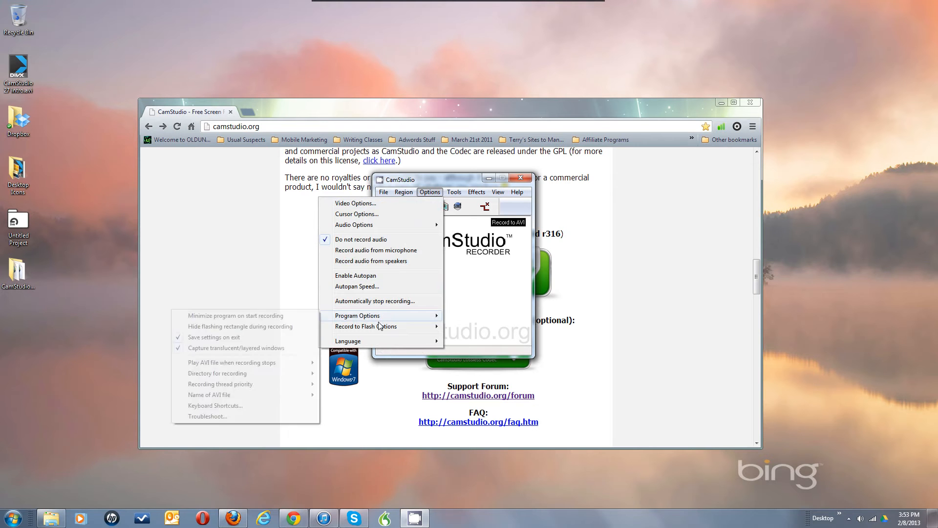
left_click(380, 329)
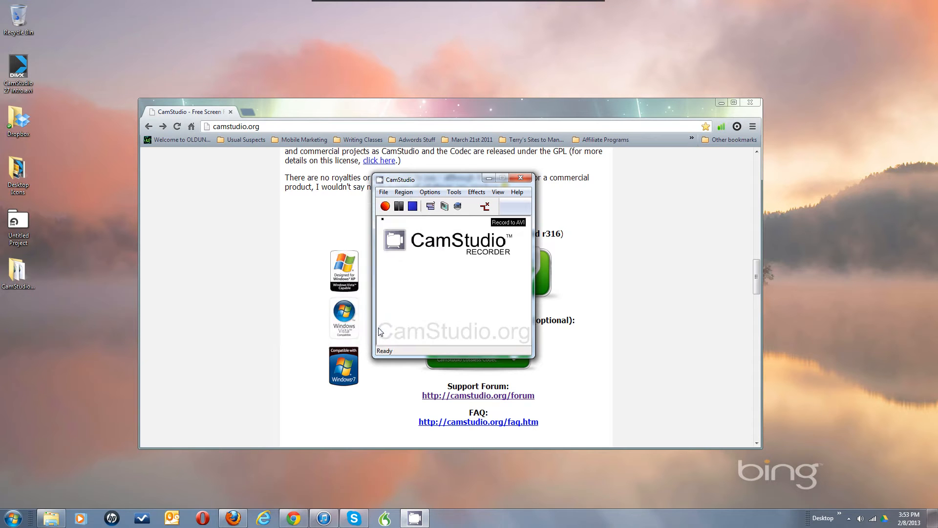
left_click(428, 193)
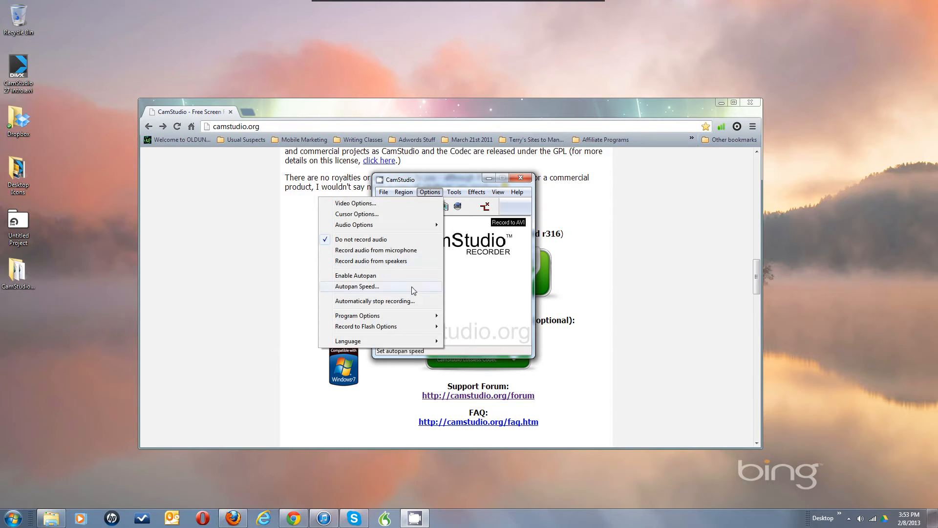
mouse_move(411, 316)
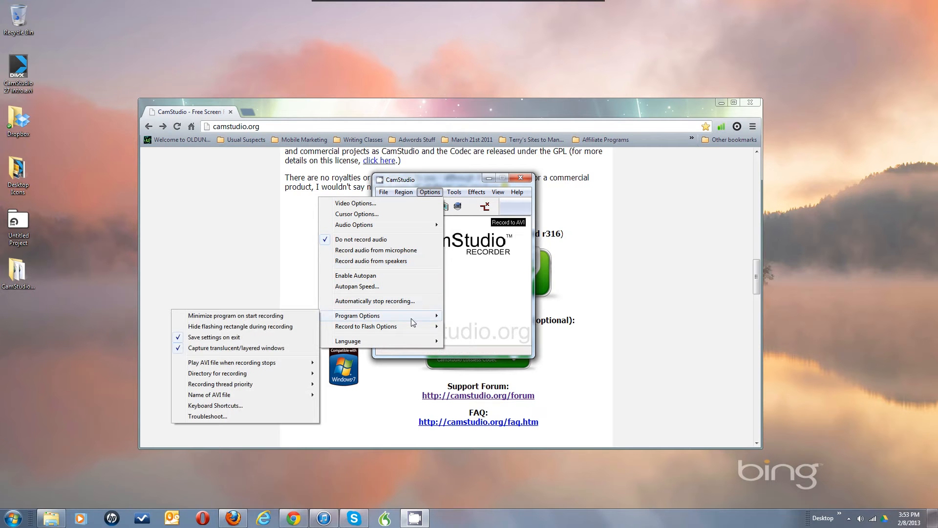
left_click(506, 282)
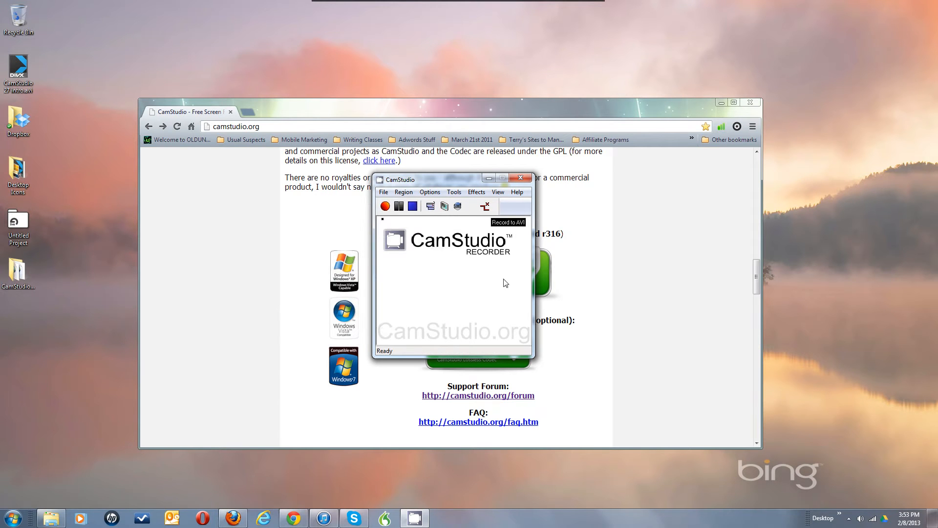
Set the capture area to a fixed region 1280 wide and 720 high.
left_click(405, 194)
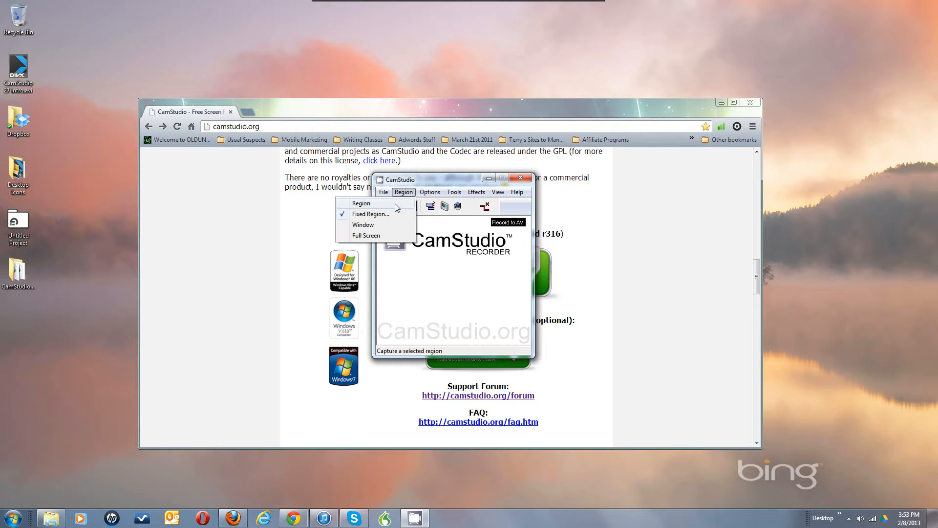
left_click(386, 215)
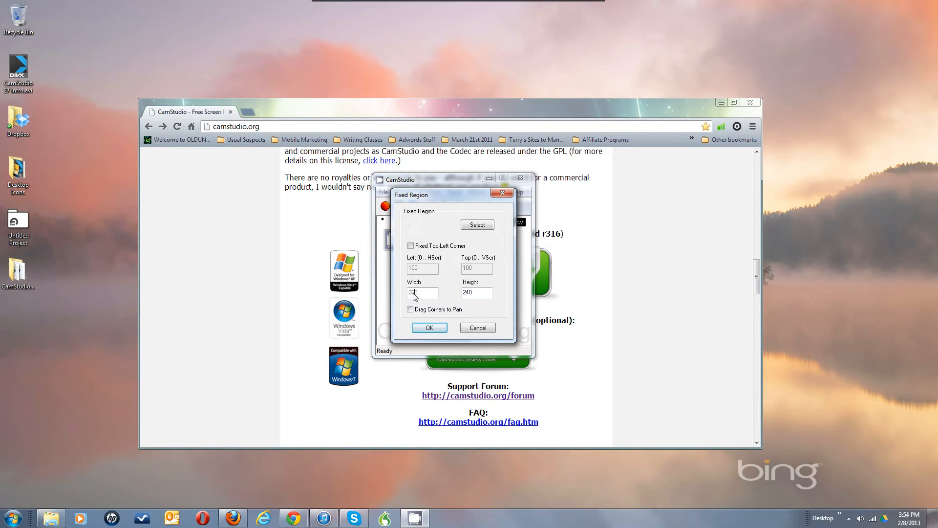
double_click(468, 292)
double_click(426, 294)
left_click(473, 295)
double_click(418, 297)
type("1280")
double_click(473, 294)
type("72")
left_click(439, 330)
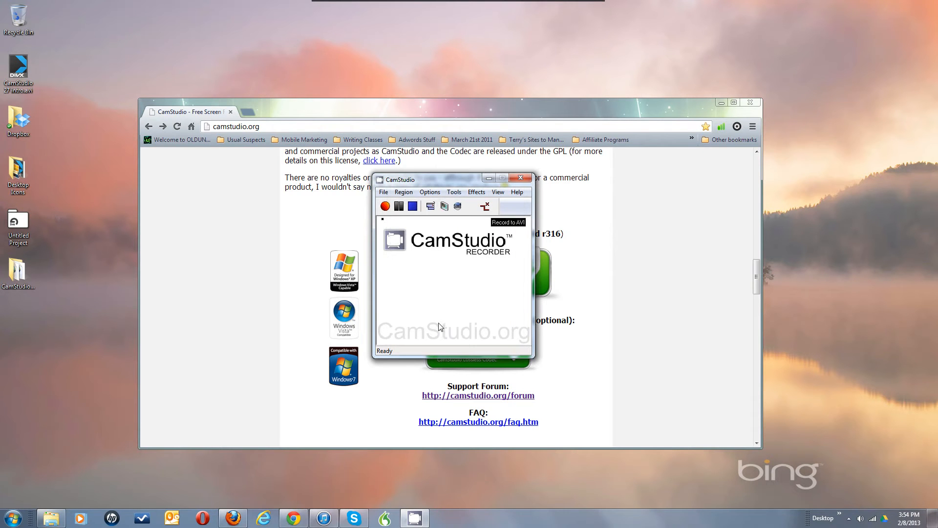
Resize the browser window to the 1280X720 preset, then bring the recorder back to the front.
right_click(429, 99)
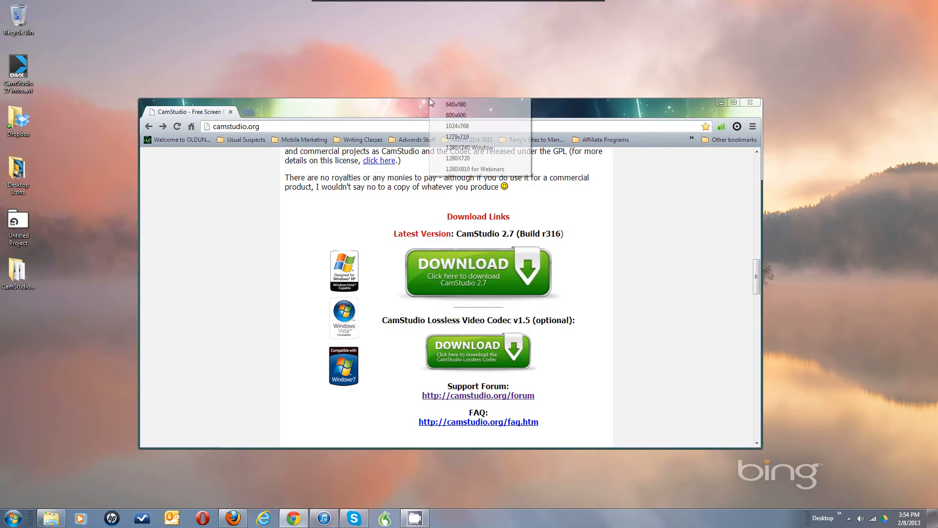
left_click(452, 161)
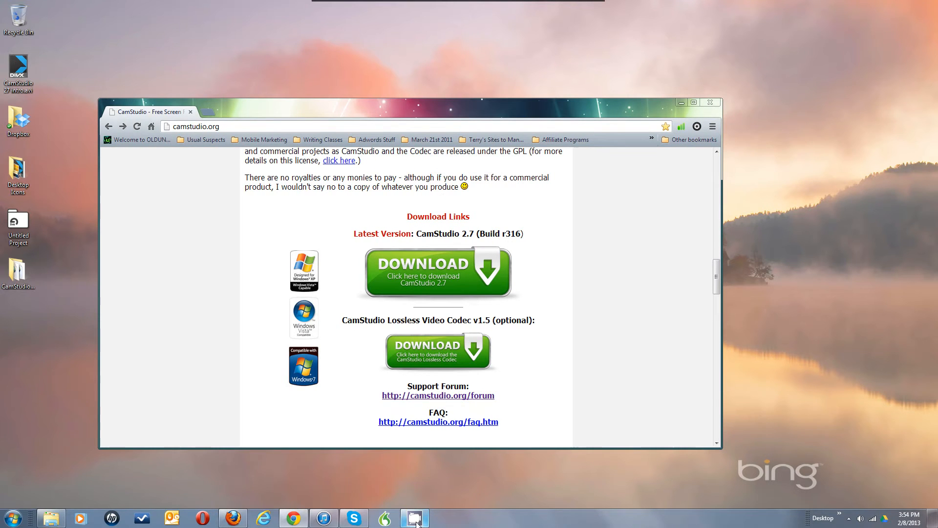
mouse_move(416, 520)
left_click(423, 519)
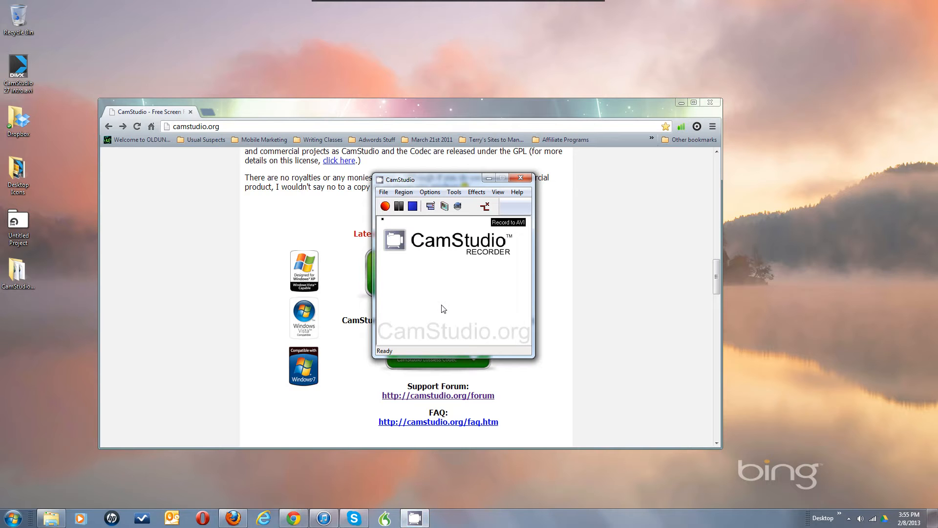
Reopen the fixed region settings and fix the region's top-left corner at Left 200 and Top 200.
left_click(405, 193)
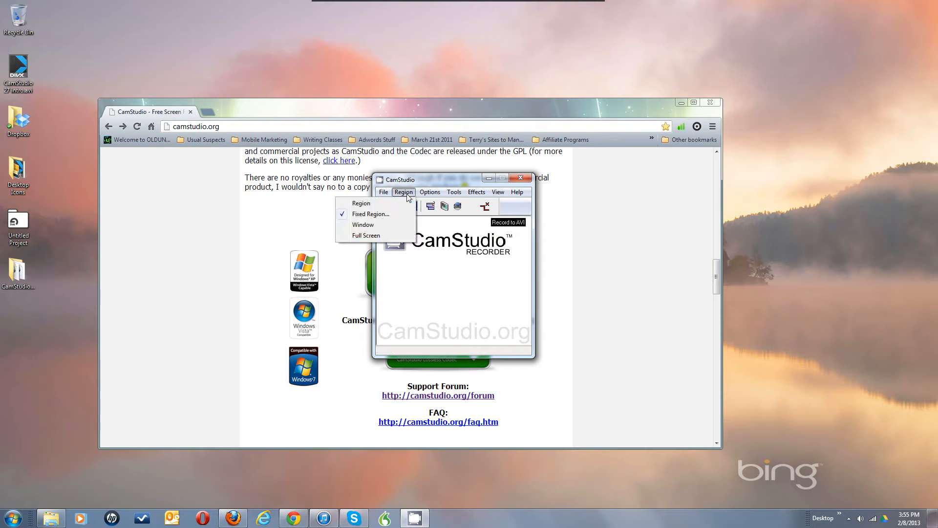
left_click(370, 214)
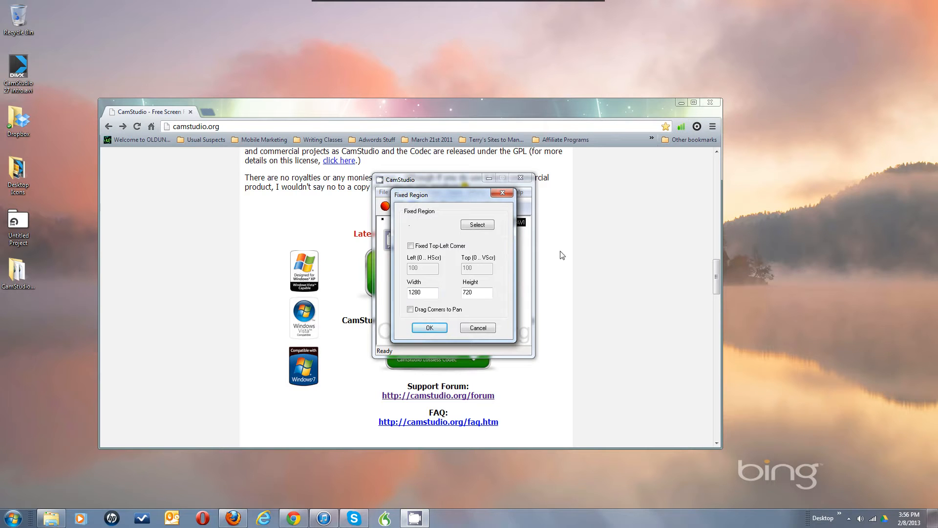
left_click(413, 246)
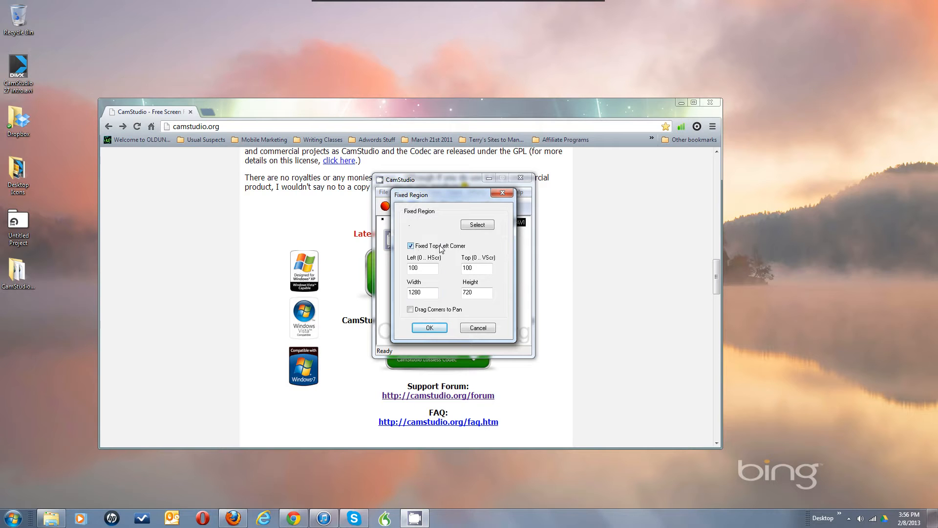
double_click(432, 269)
type("20")
left_click(465, 270)
Select the region around the browser window, then release the fixed top-left corner and reselect it at about 1276 by 715.
left_click(478, 224)
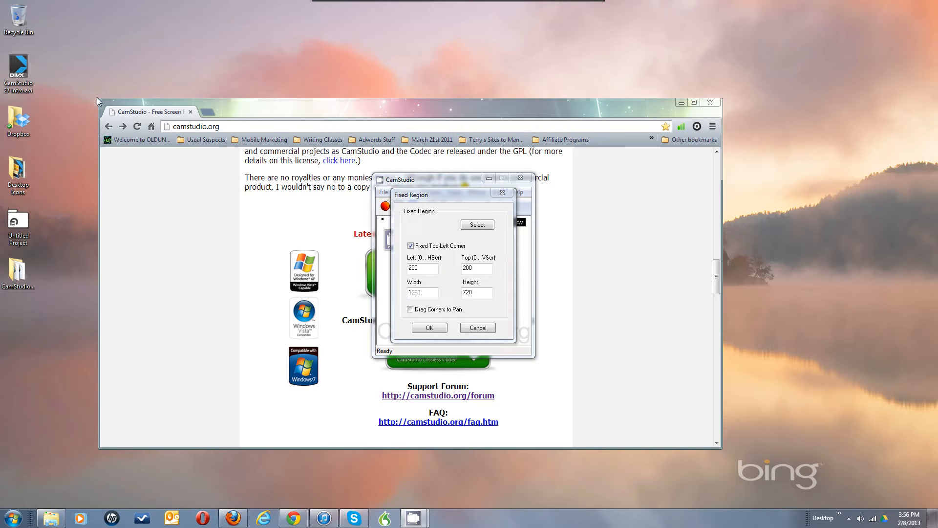
mouse_move(97, 98)
left_mouse_down()
mouse_move(182, 178)
mouse_move(540, 394)
mouse_move(641, 412)
mouse_move(723, 448)
left_mouse_up()
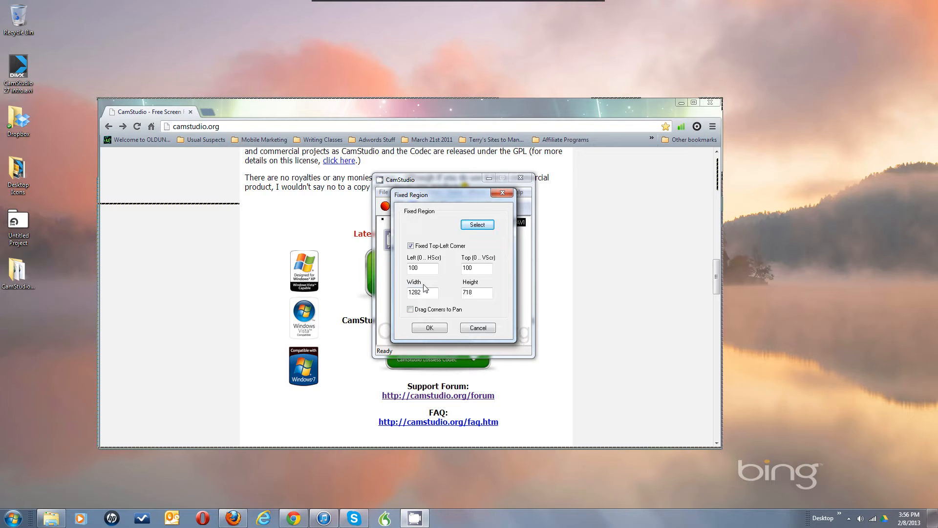
left_click(411, 246)
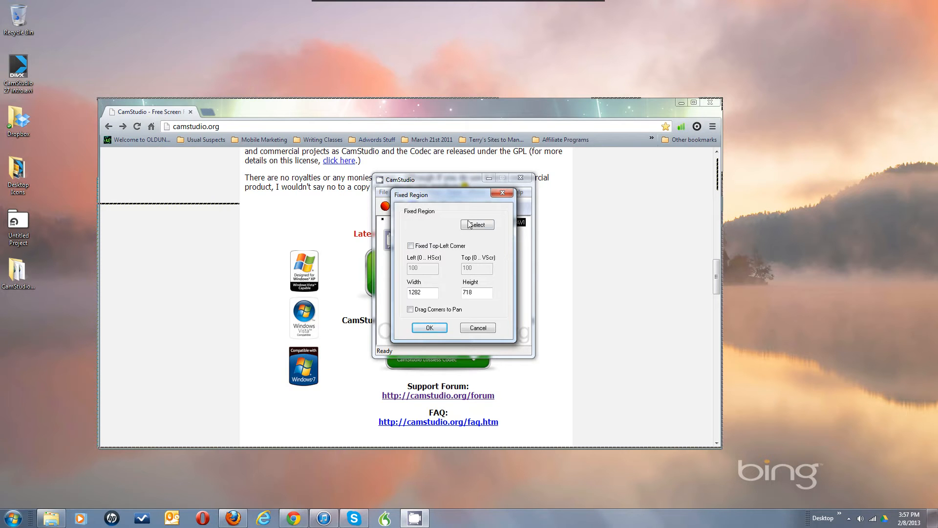
left_click(482, 228)
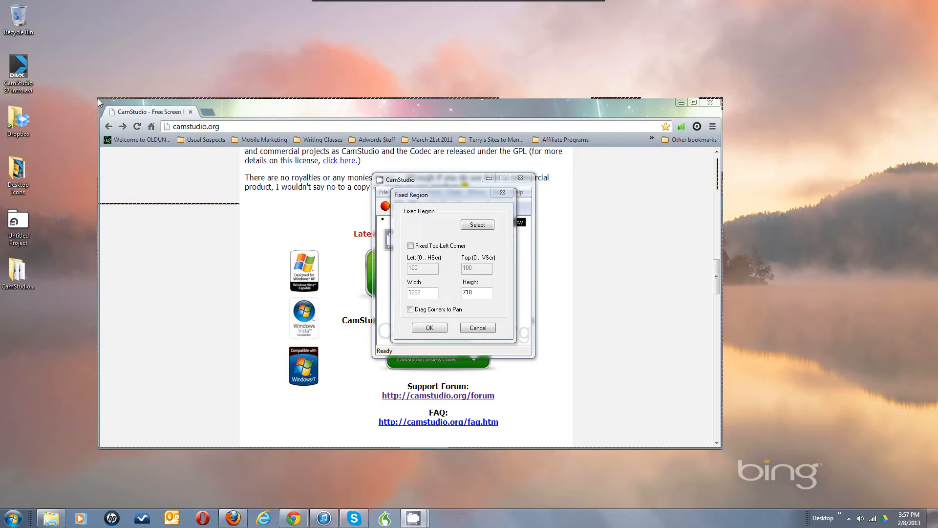
left_click_drag(97, 98, 721, 448)
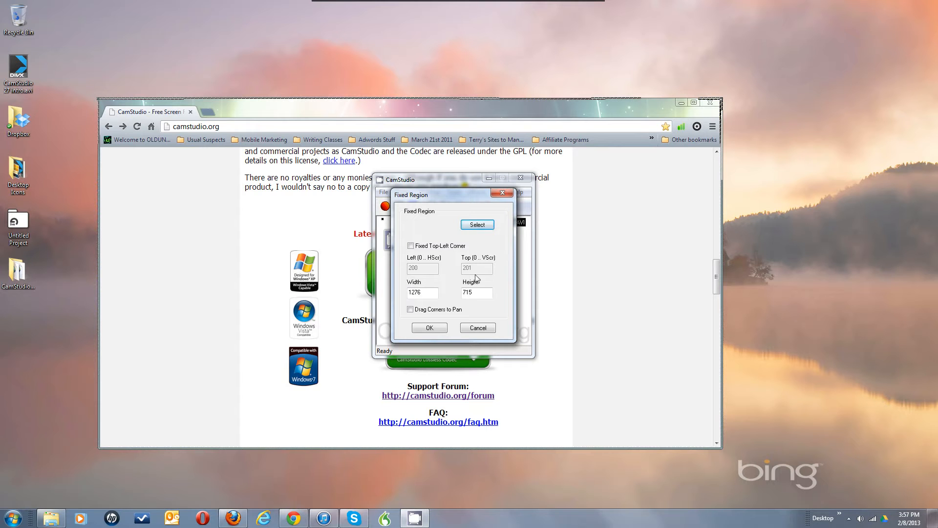
Fix the region's top-left corner at Left 200 and Top 200, set the width to 1280, toggle Drag Corners to Pan and apply.
left_click(411, 246)
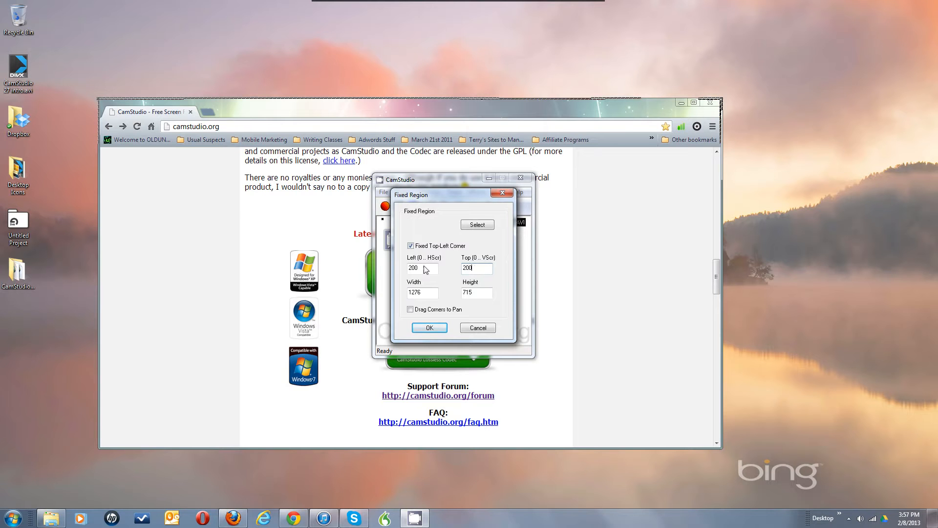
left_click(430, 293)
type("1280")
left_click(411, 310)
left_click(425, 328)
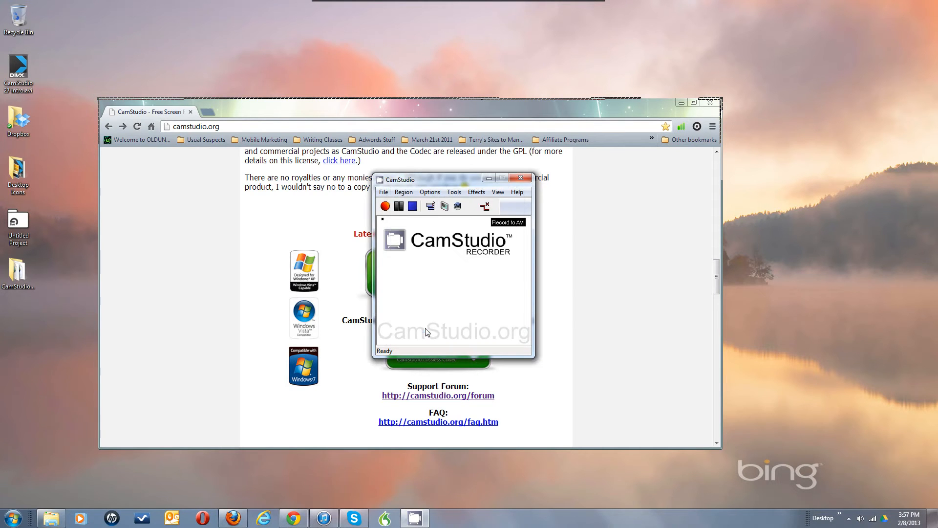
Switch the capture area from the fixed region to Window.
left_click(403, 192)
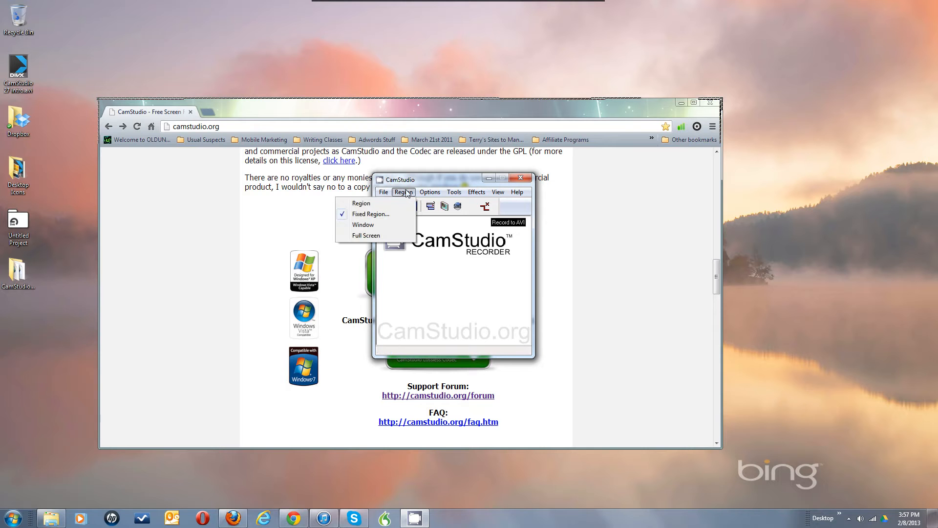
left_click(375, 225)
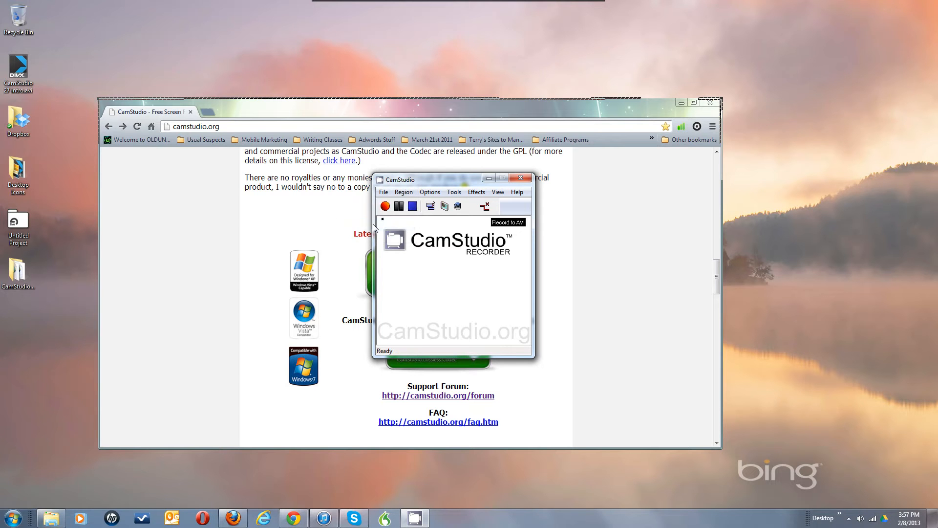
Make a test recording with the Window capture area, stop it and cancel saving the AVI file.
left_click(401, 193)
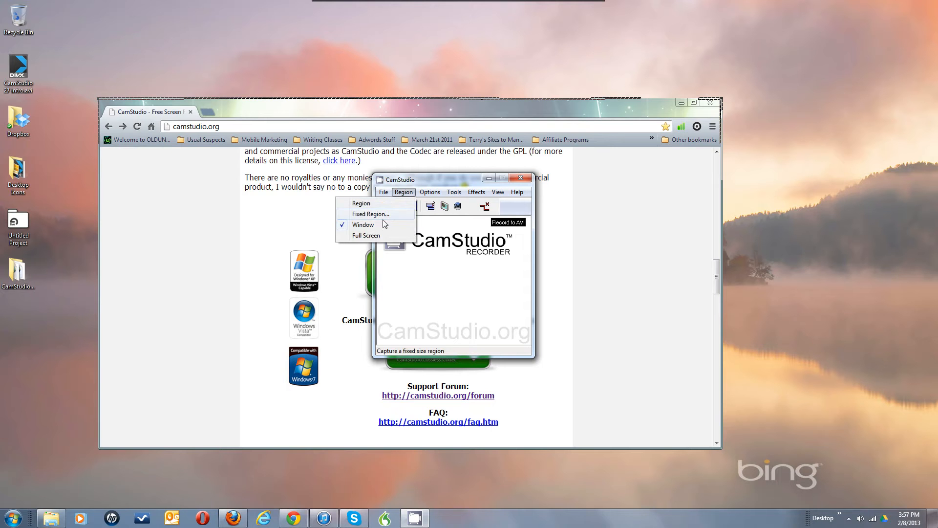
left_click(438, 258)
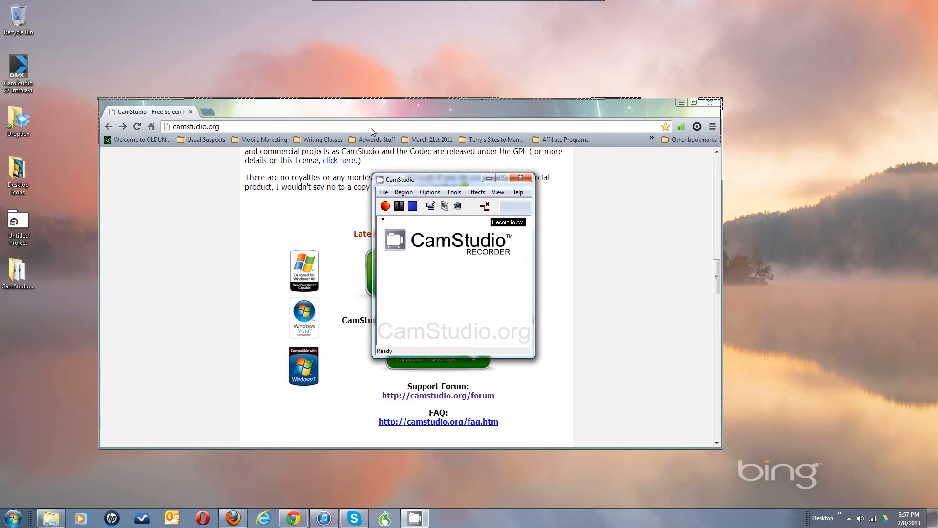
left_click(385, 205)
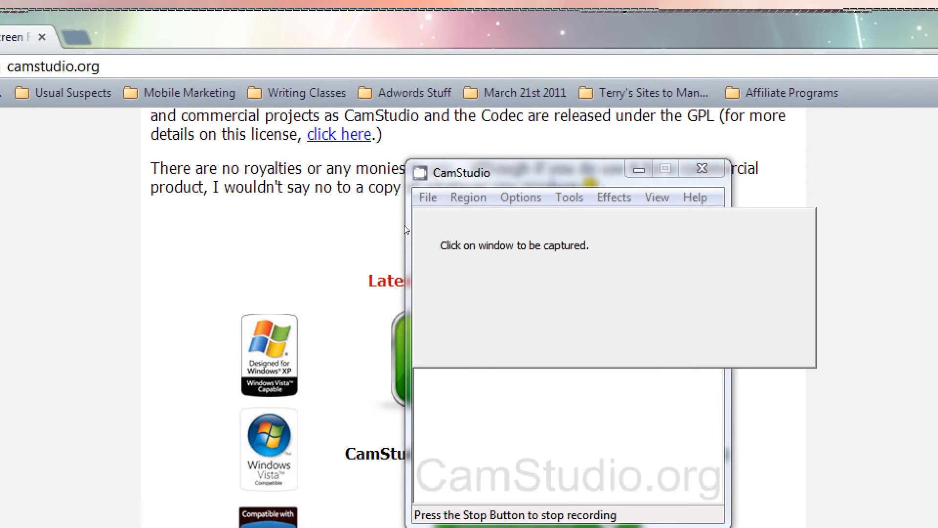
left_click(403, 225)
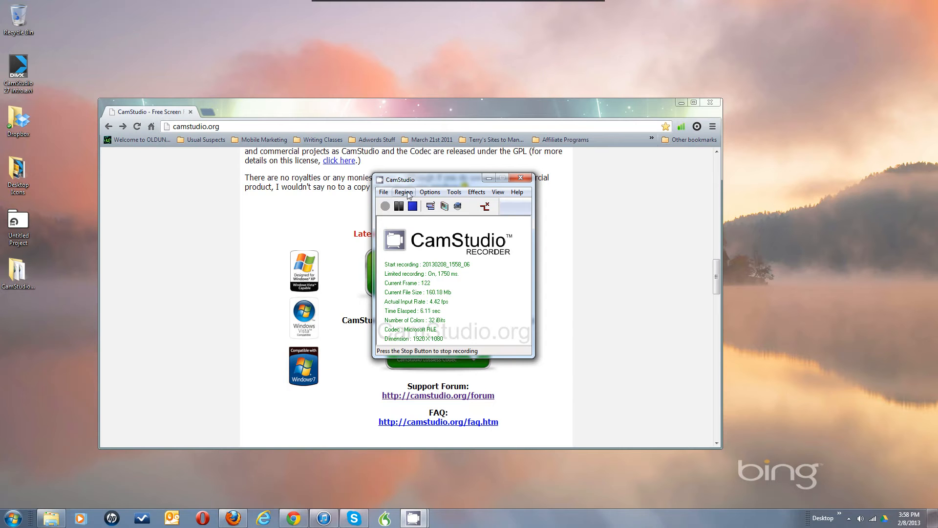
left_click(413, 207)
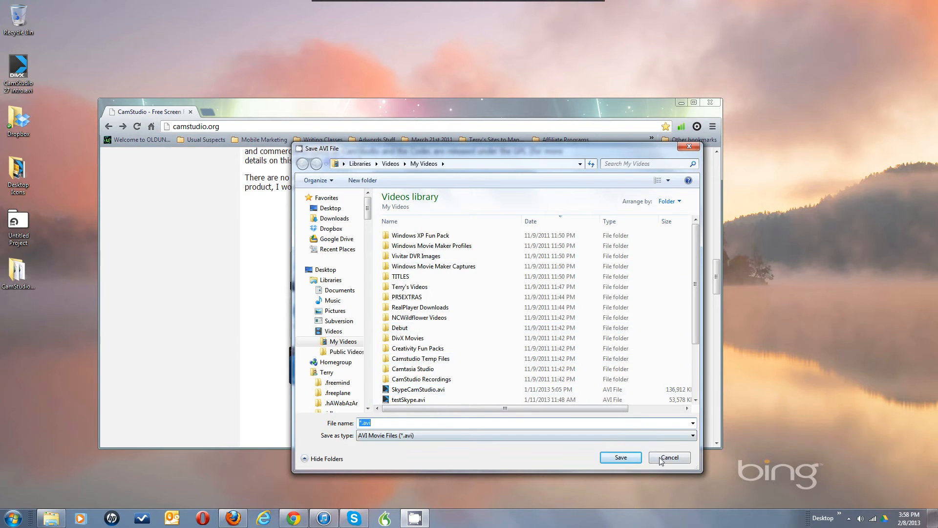
left_click(662, 458)
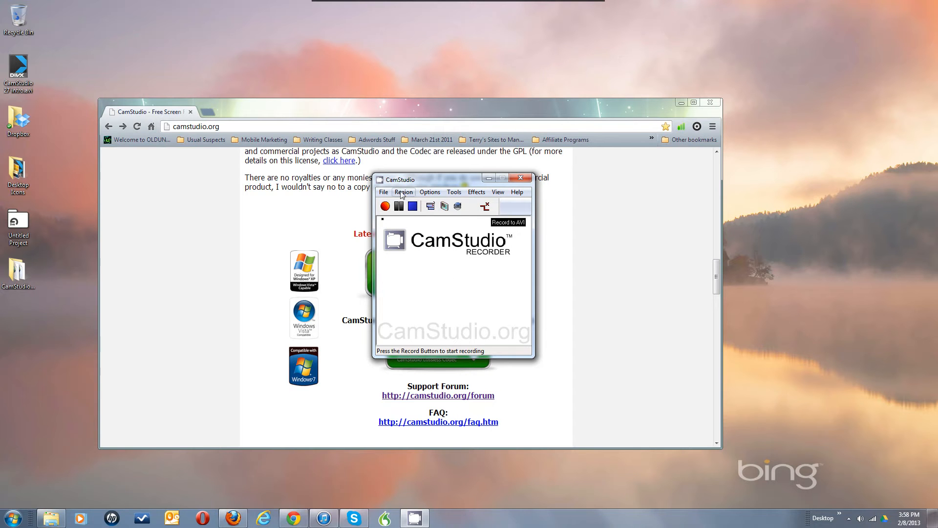
Start recording the browser window, shift the capture frame away from it while recording, and move the frame back around the browser.
left_click(385, 205)
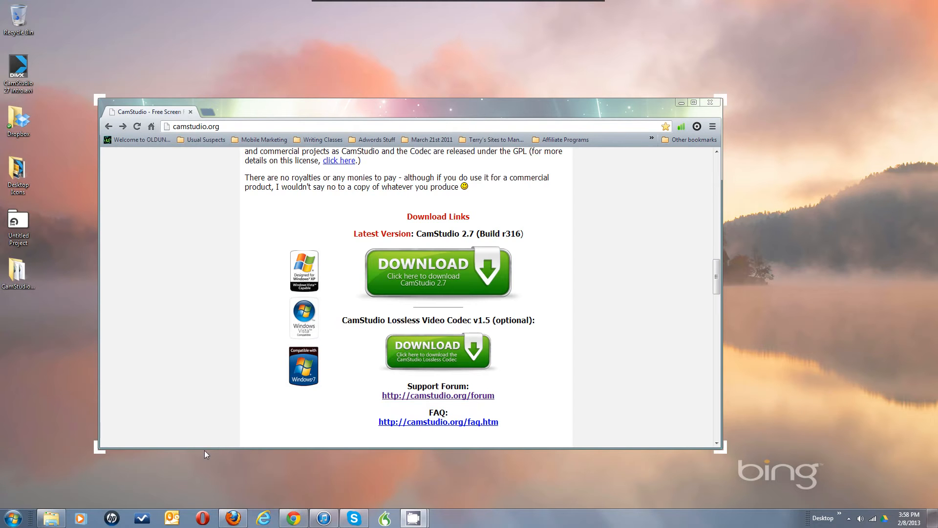
left_click_drag(97, 451, 204, 450)
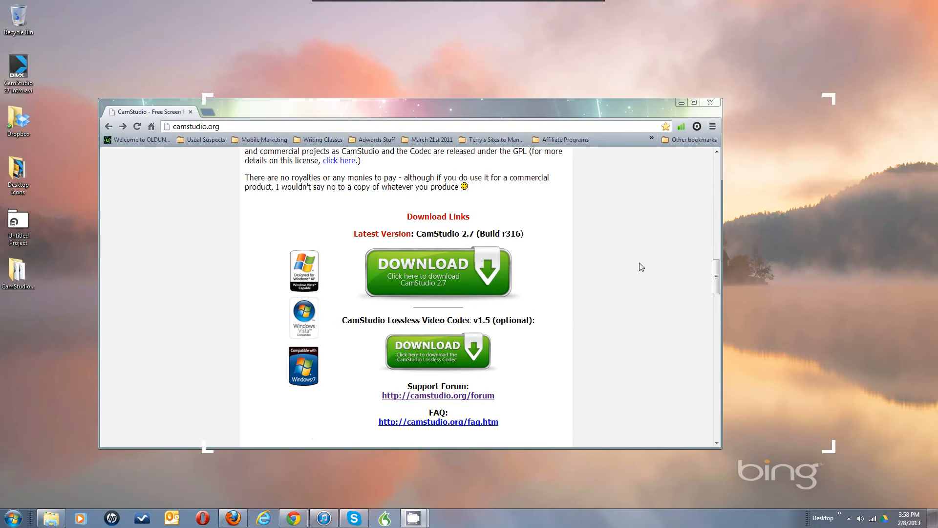
left_click(832, 93)
left_click(832, 94)
left_click_drag(733, 87, 720, 98)
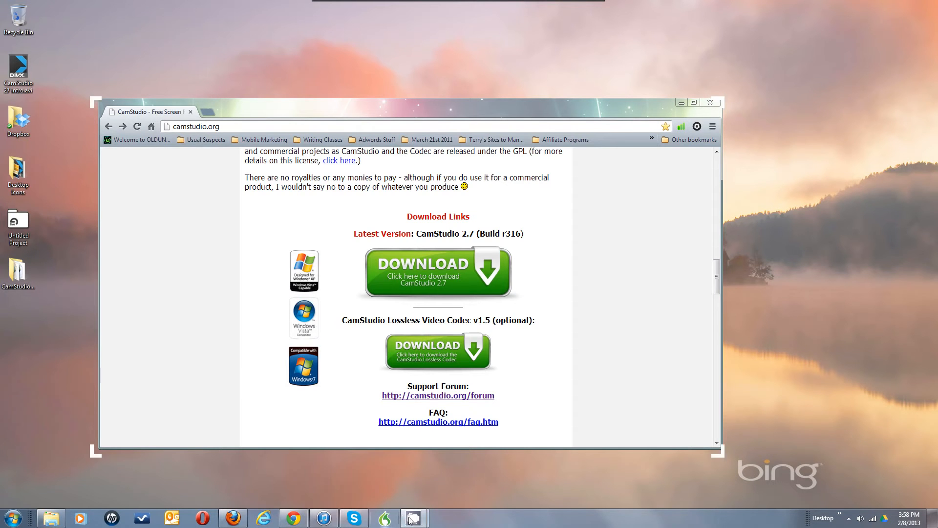
Bring up the recorder window to examine the running recording's statistics, and minimize it again.
mouse_move(405, 510)
left_click(364, 473)
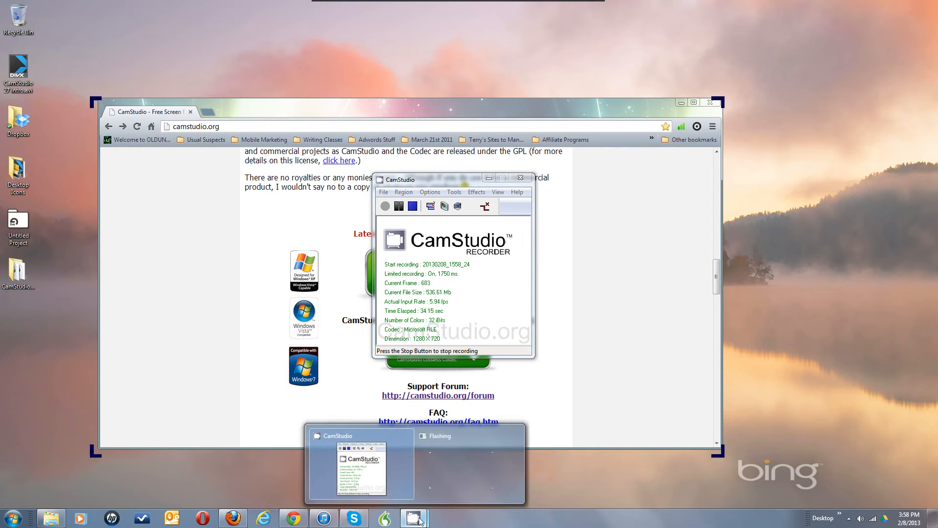
mouse_move(461, 465)
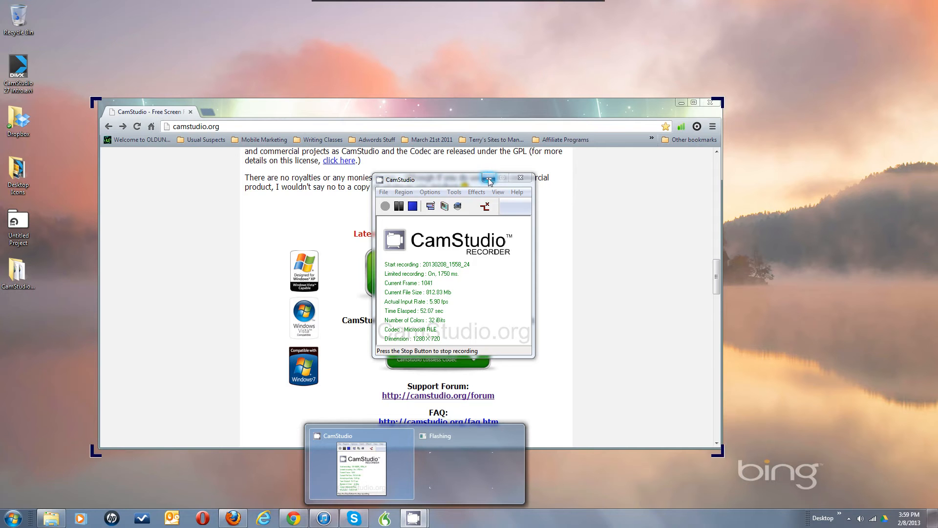
left_click(489, 177)
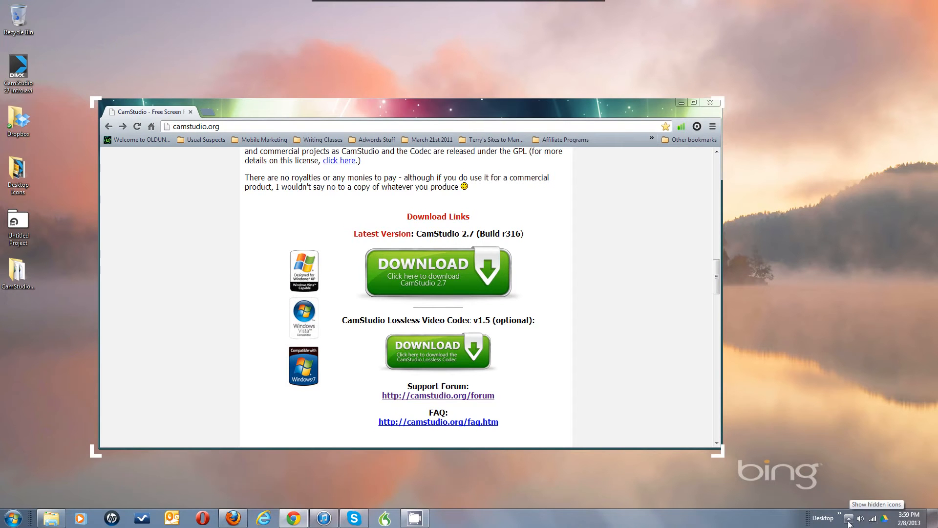
Examine the recorder's notification-area commands, stop the recording from there and discard it without saving the AVI file.
left_click(849, 518)
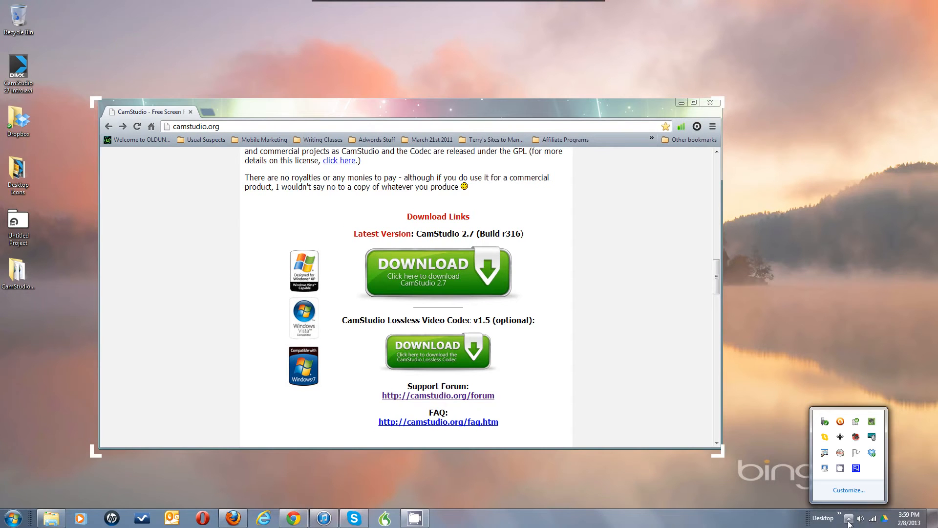
right_click(841, 469)
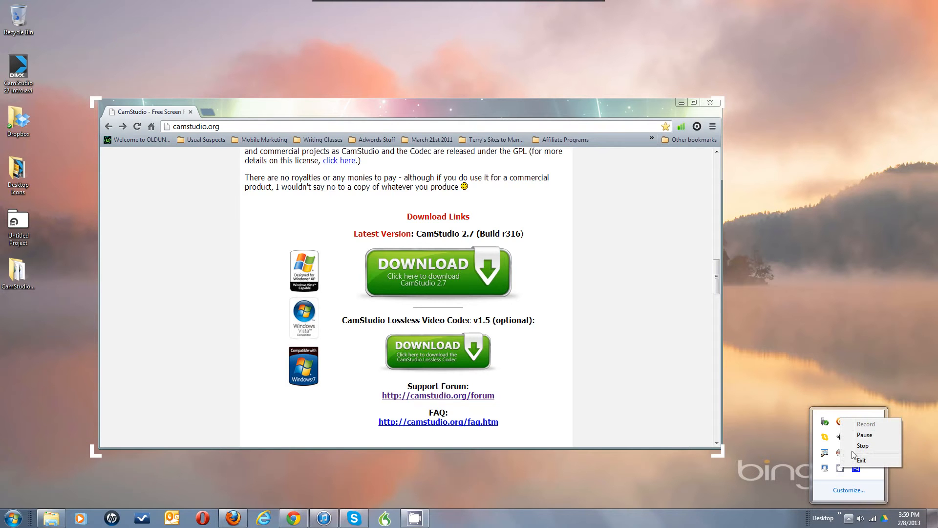
left_click(847, 479)
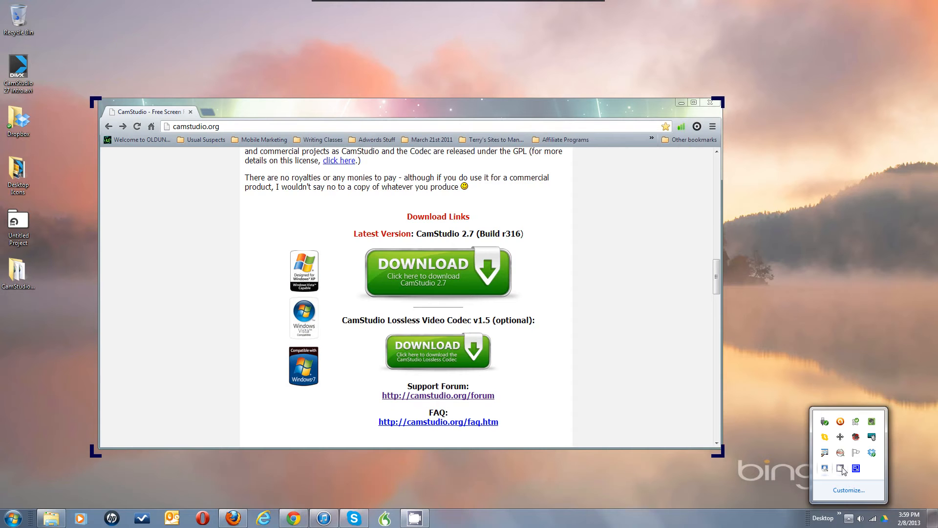
left_click(840, 468)
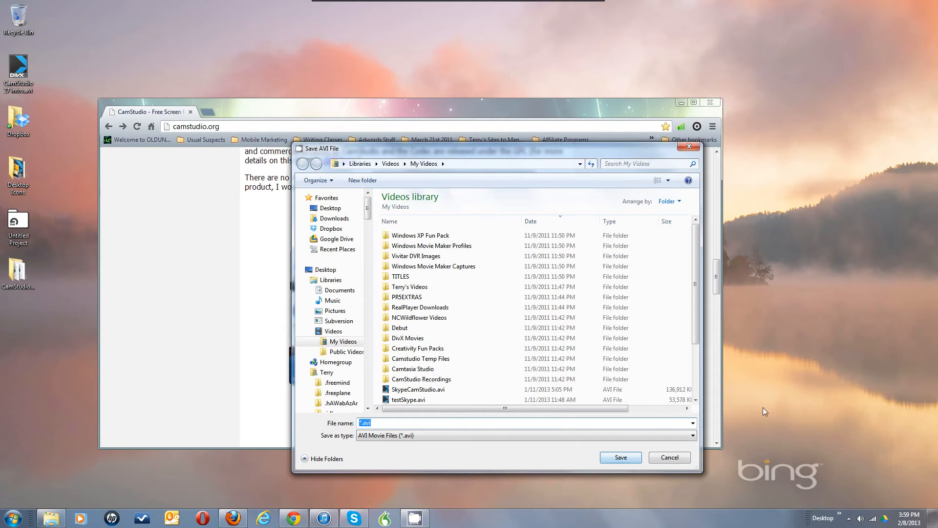
left_click(670, 458)
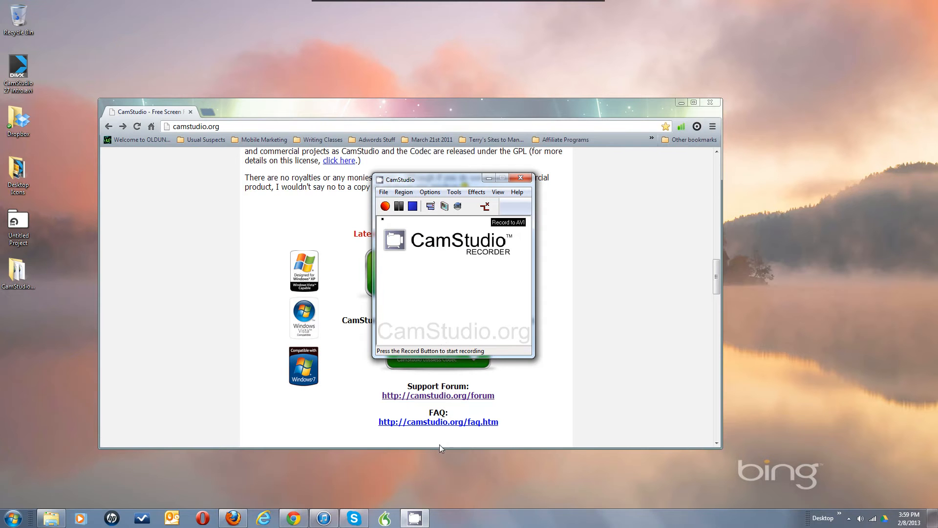
Start another recording of the browser window, then restore the recorder and minimize it again while recording continues.
left_click(386, 205)
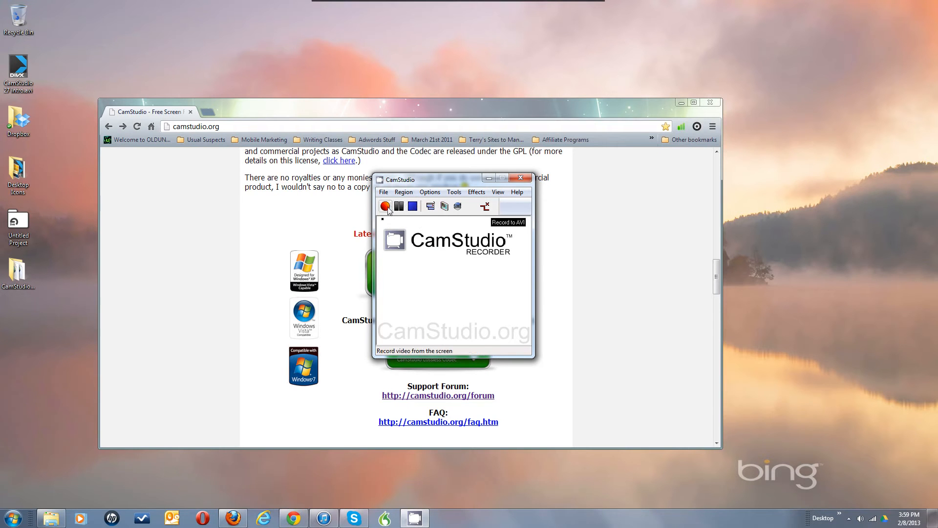
left_click(372, 113)
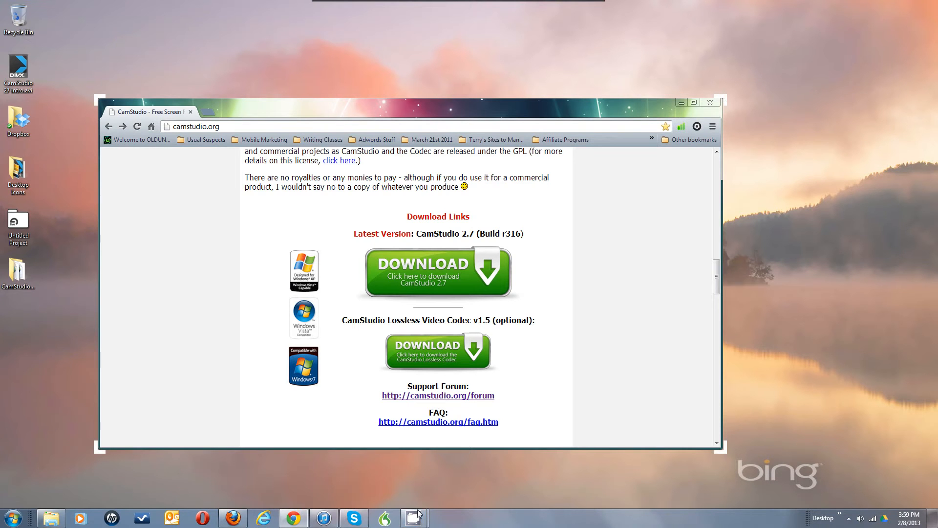
mouse_move(417, 515)
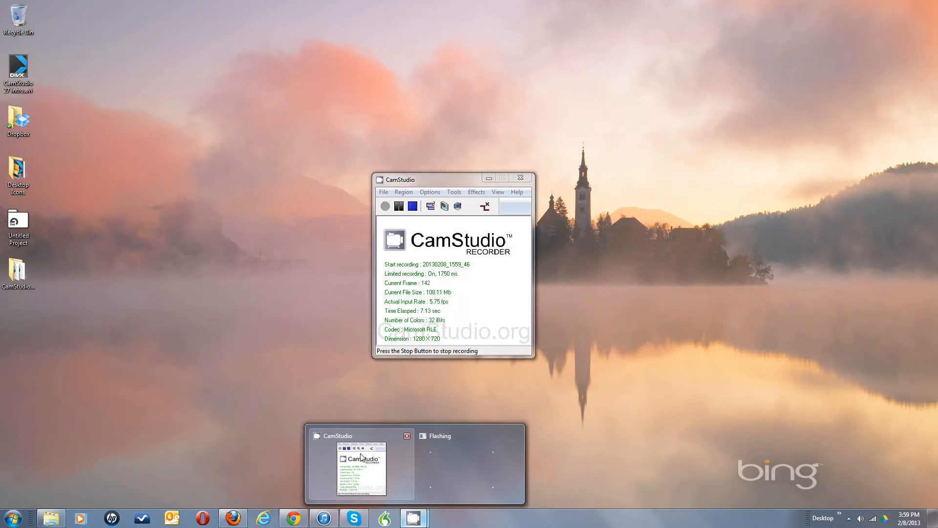
left_click(360, 453)
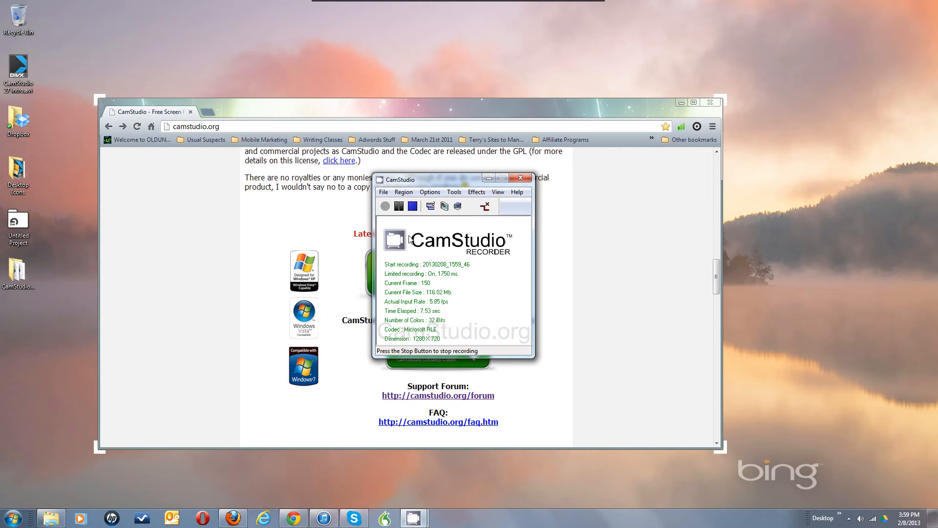
left_click(489, 177)
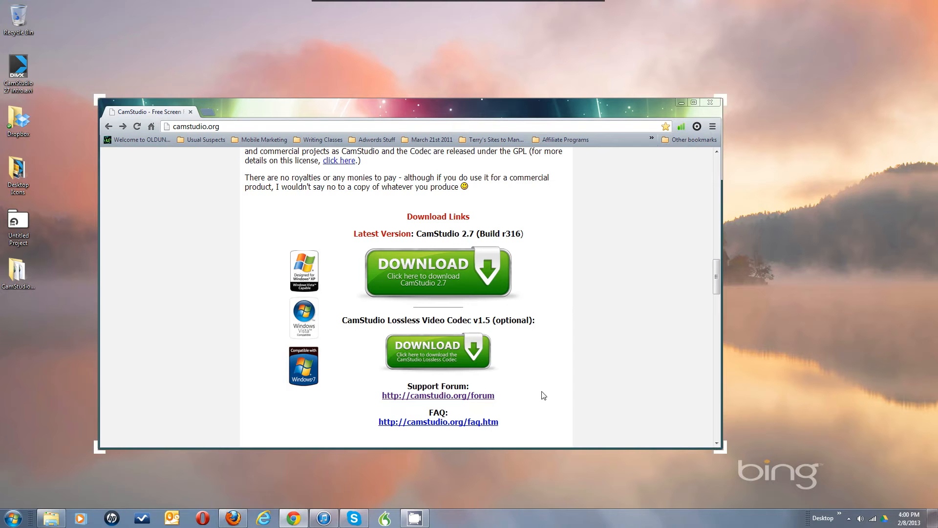
Close the minimized recorder window from the taskbar while the recording is running.
left_click(417, 520)
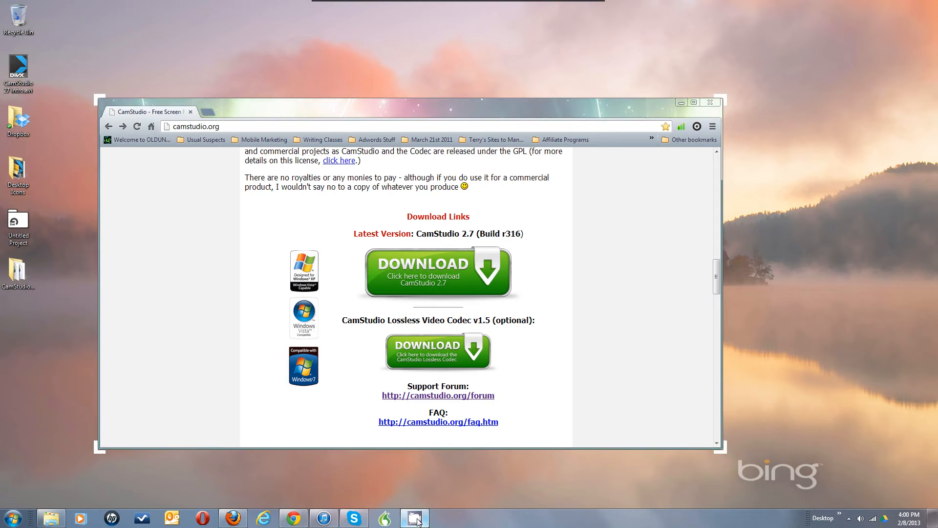
right_click(417, 520)
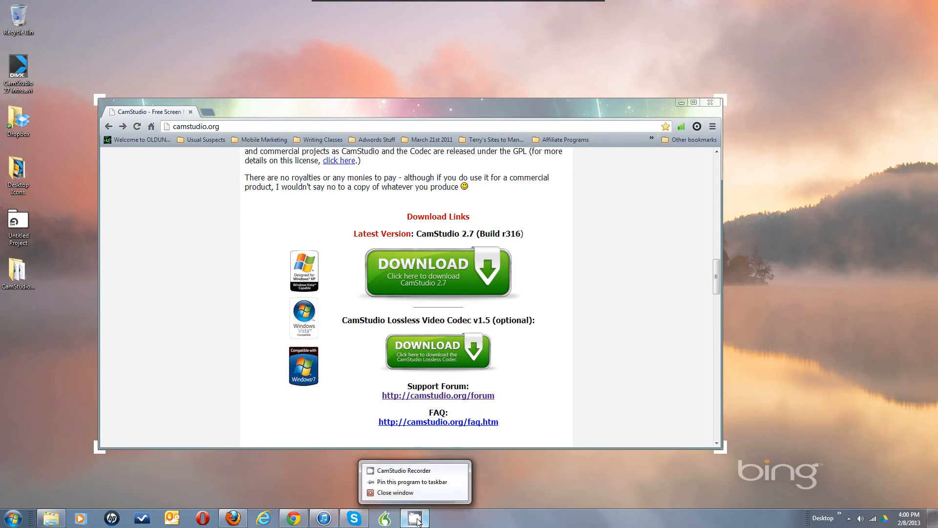
left_click(401, 493)
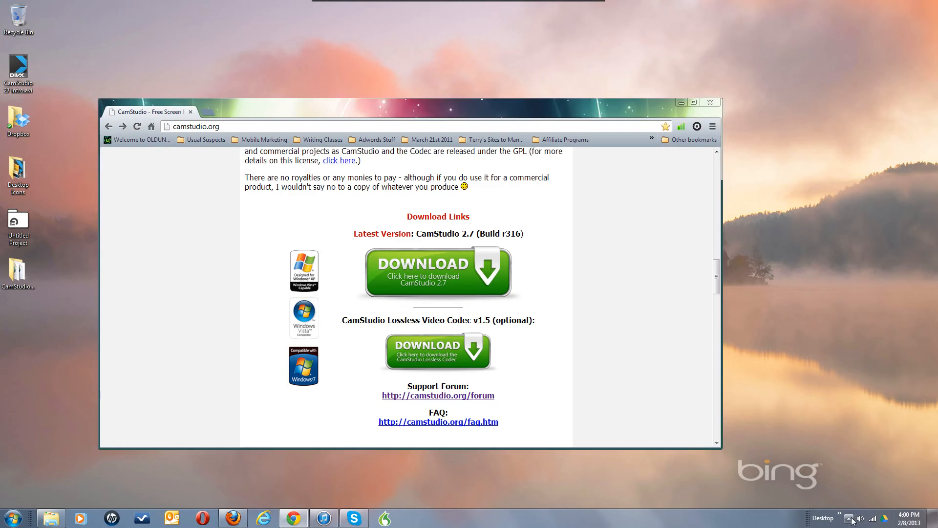
Stop the running recording through the recorder's notification-area icon and cancel the AVI save.
left_click(850, 519)
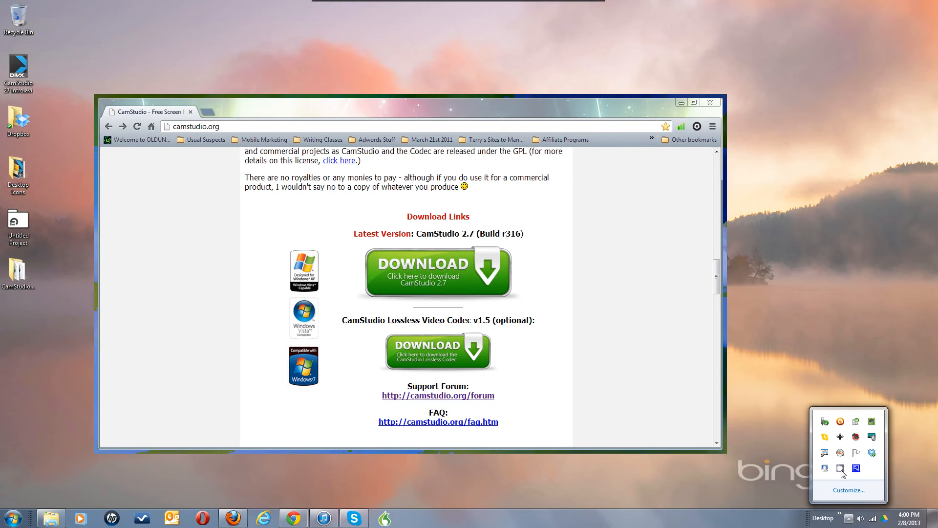
right_click(841, 470)
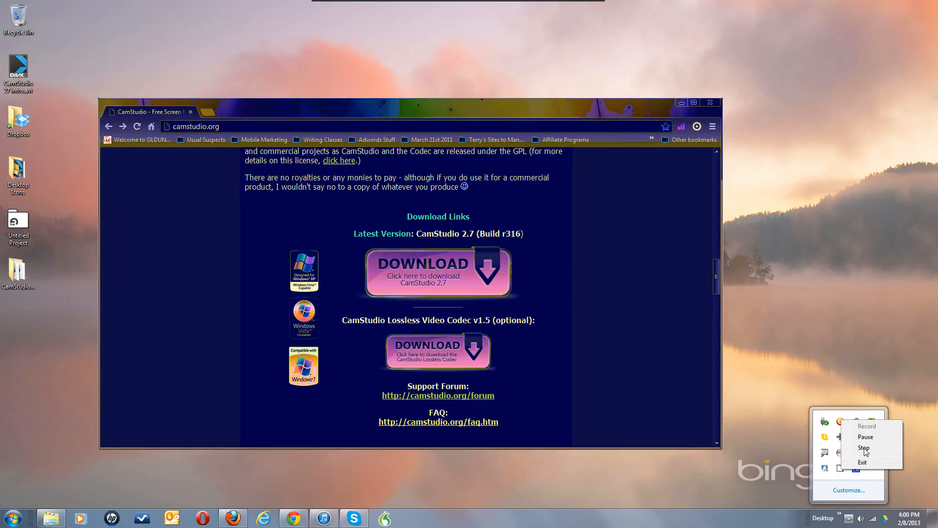
left_click(866, 449)
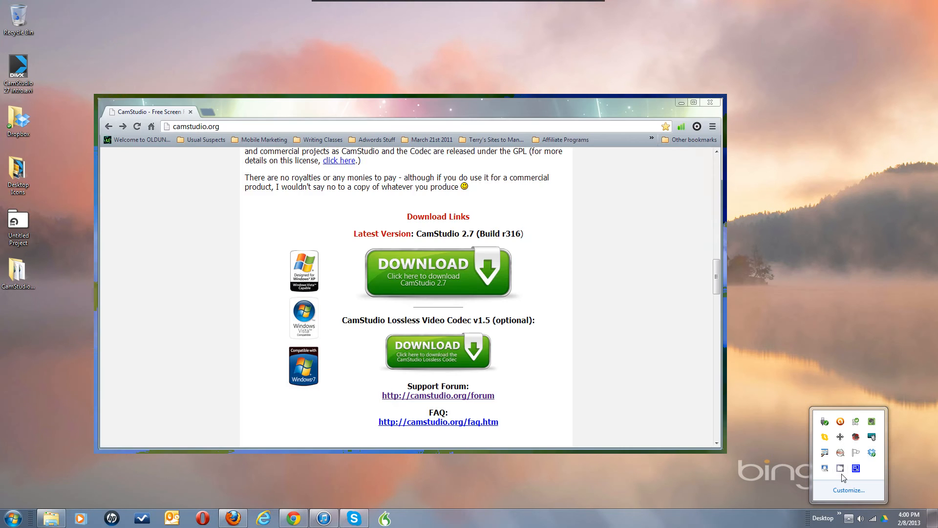
left_click(841, 470)
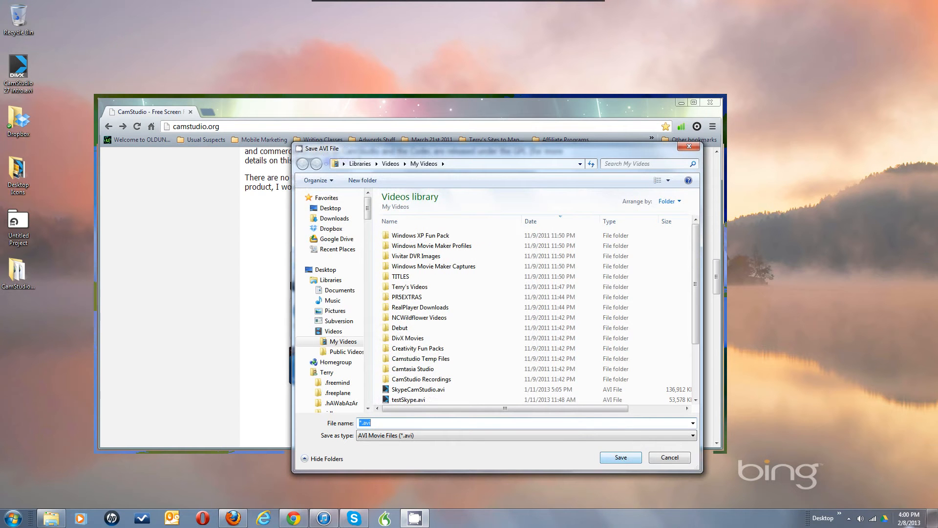
left_click(671, 458)
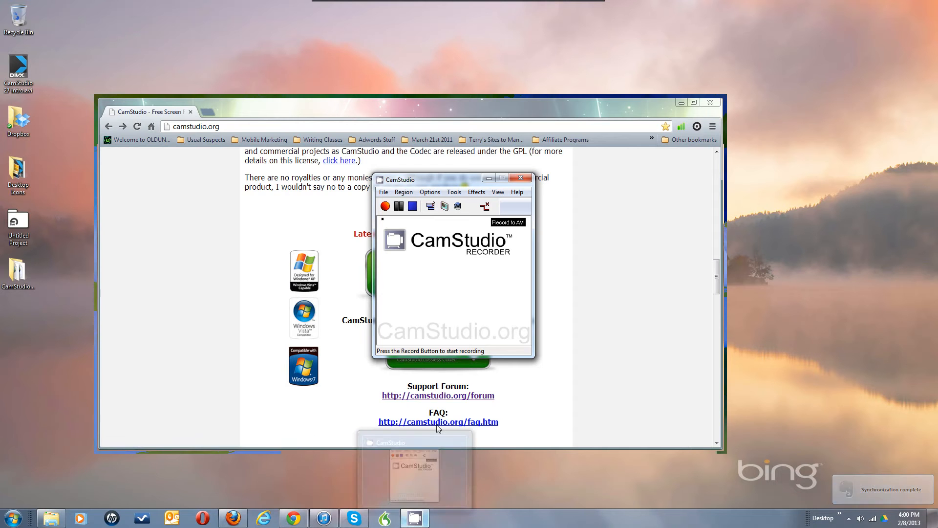
Minimize the idle recorder, restore it from the notification area and show the recording commands offered by its tray icon.
mouse_move(421, 523)
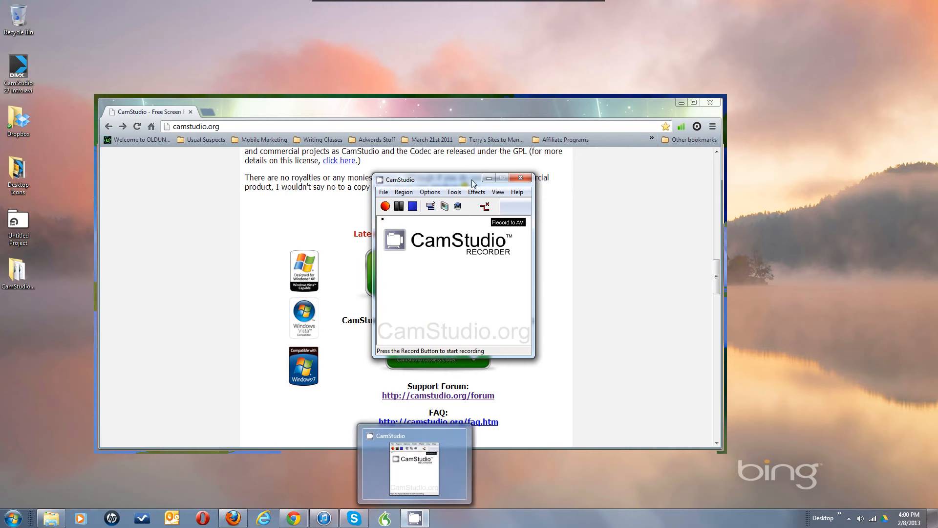
left_click(488, 178)
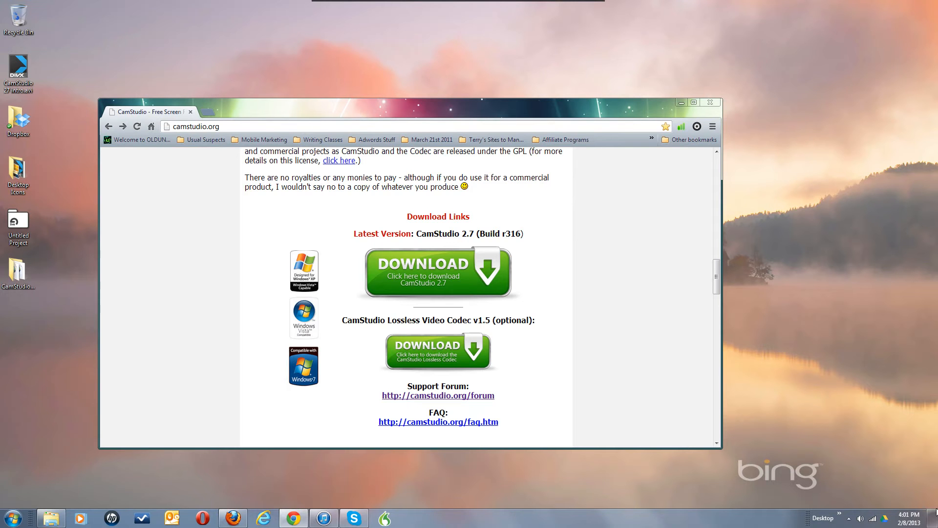
left_click(849, 518)
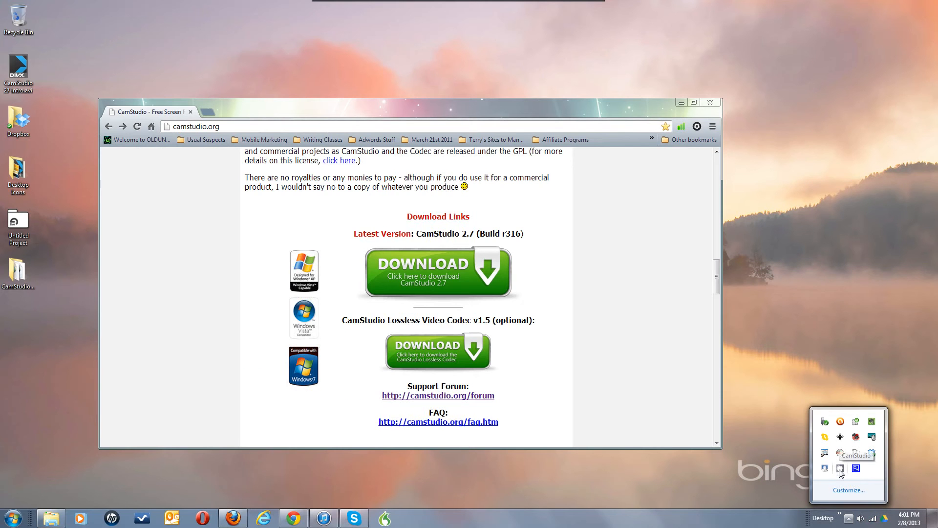
left_click(743, 408)
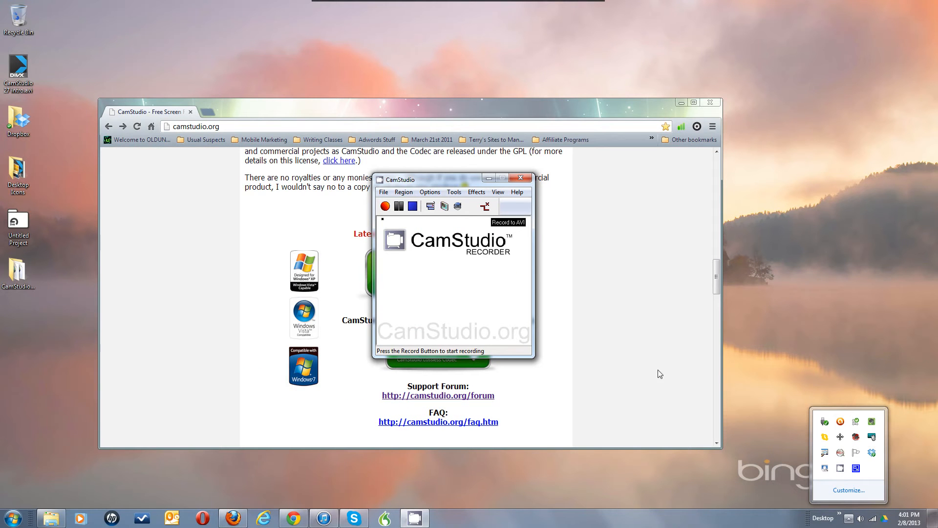
right_click(841, 468)
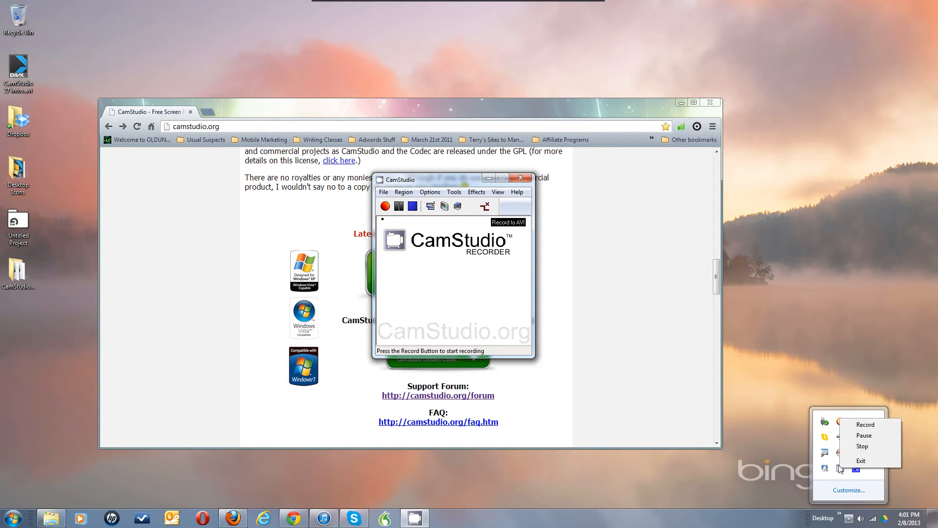
Dismiss the tray icon's commands and set the capture mode to a fixed 1280 × 720 region with its top-left corner at 200, 200.
left_click(767, 470)
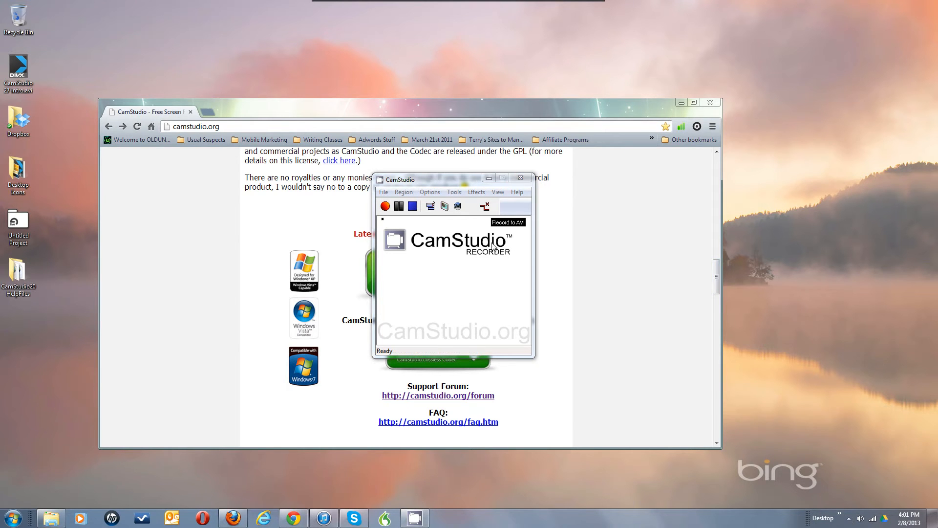
left_click(467, 282)
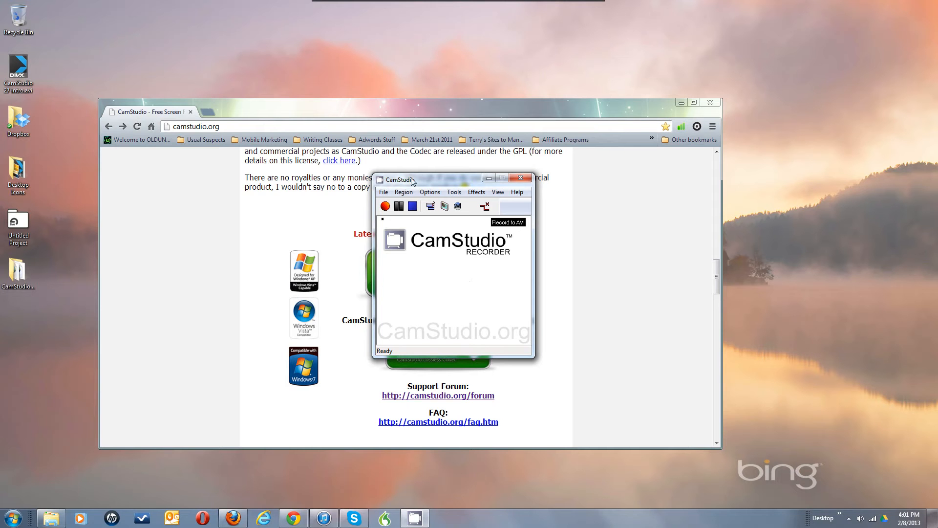
left_click(404, 192)
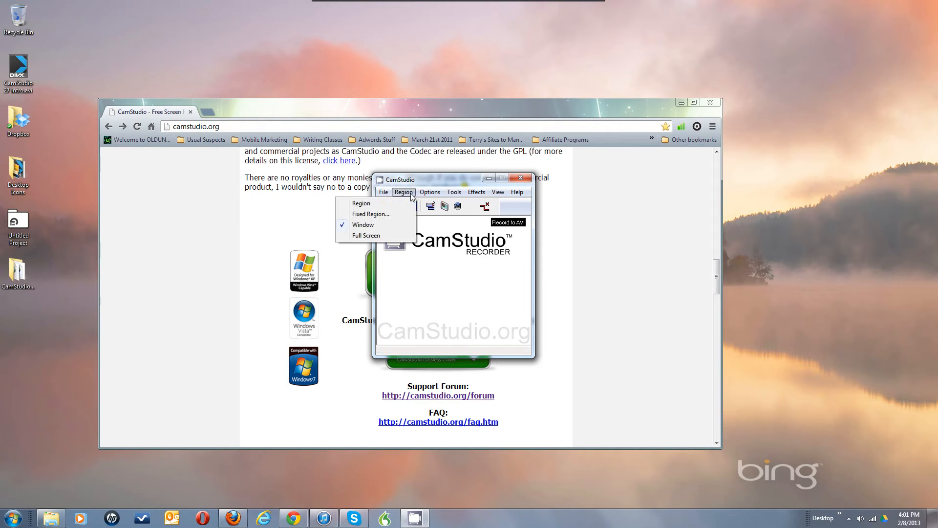
left_click(399, 216)
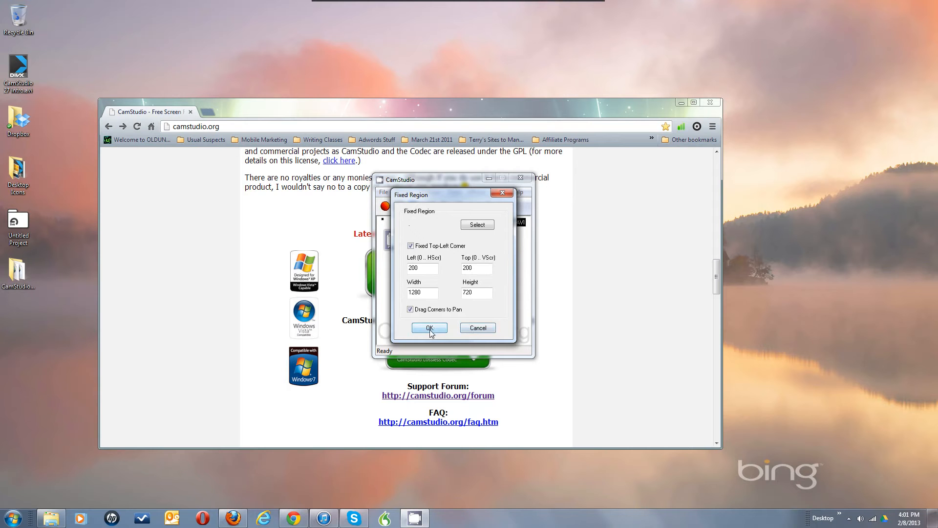
left_click(430, 330)
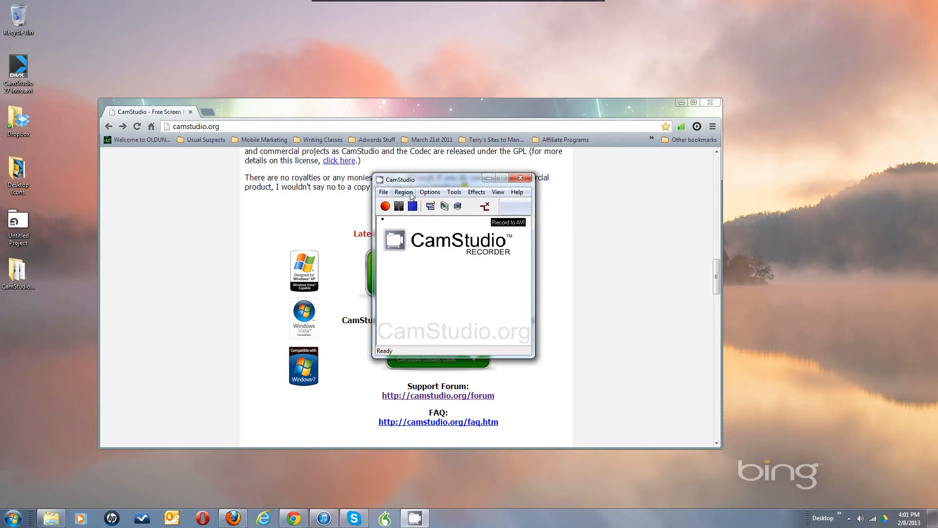
Open the video options and review the available compressors.
left_click(433, 193)
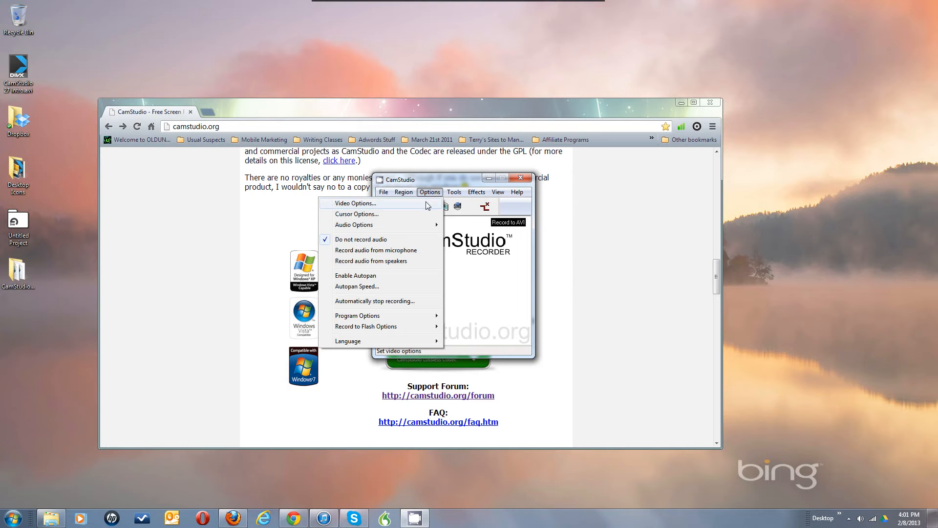
left_click(426, 203)
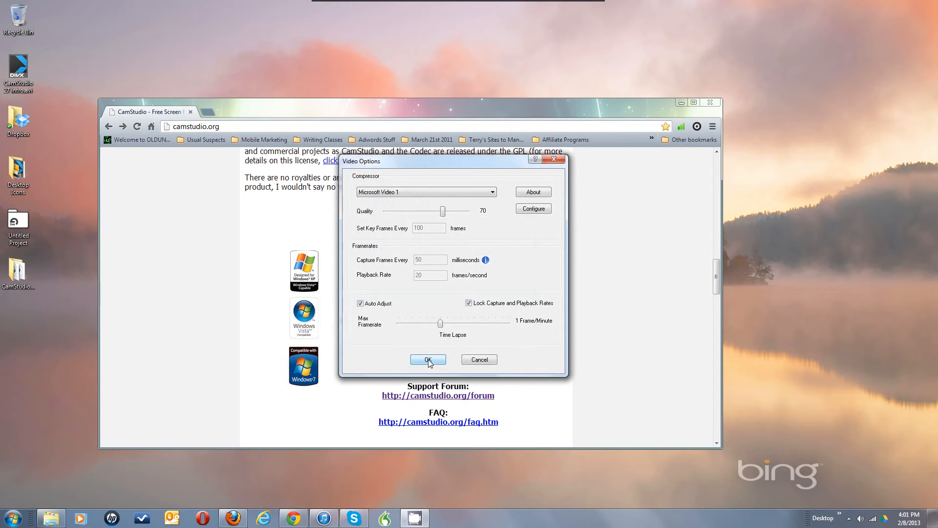
left_click(492, 193)
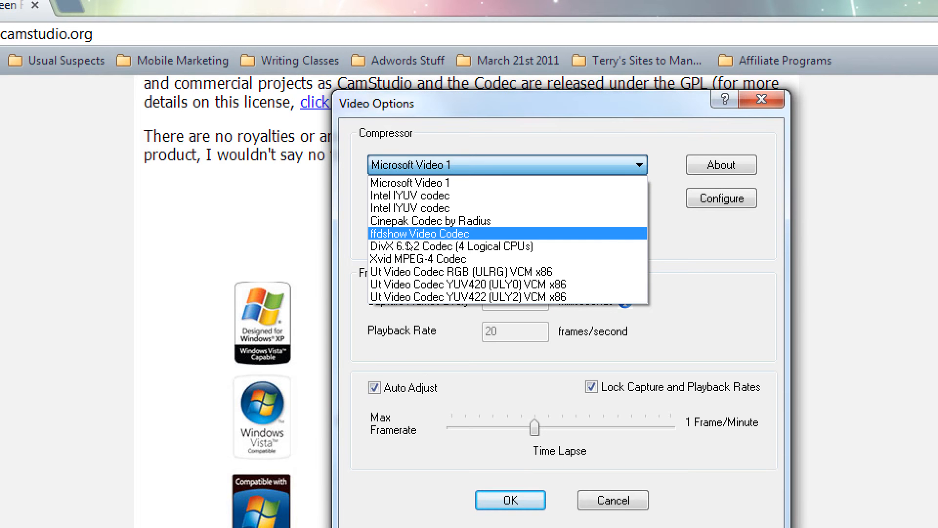
key("Escape")
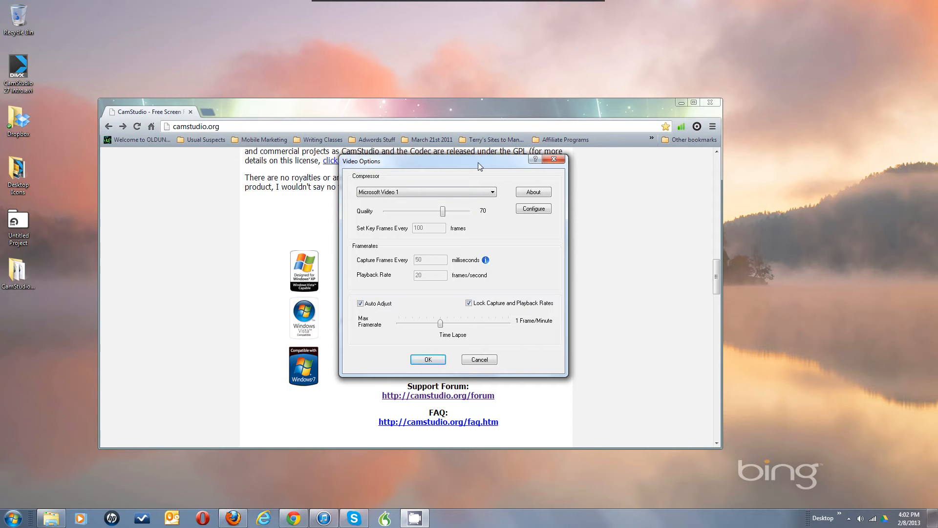
Try the Xvid MPEG-4 Codec as the compressor, and switch back to Microsoft Video 1.
left_click(488, 192)
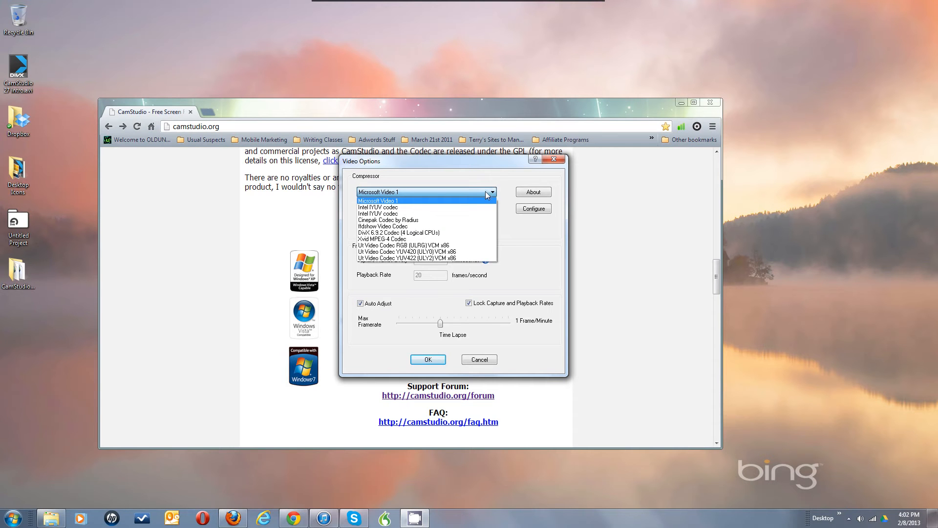
left_click(416, 239)
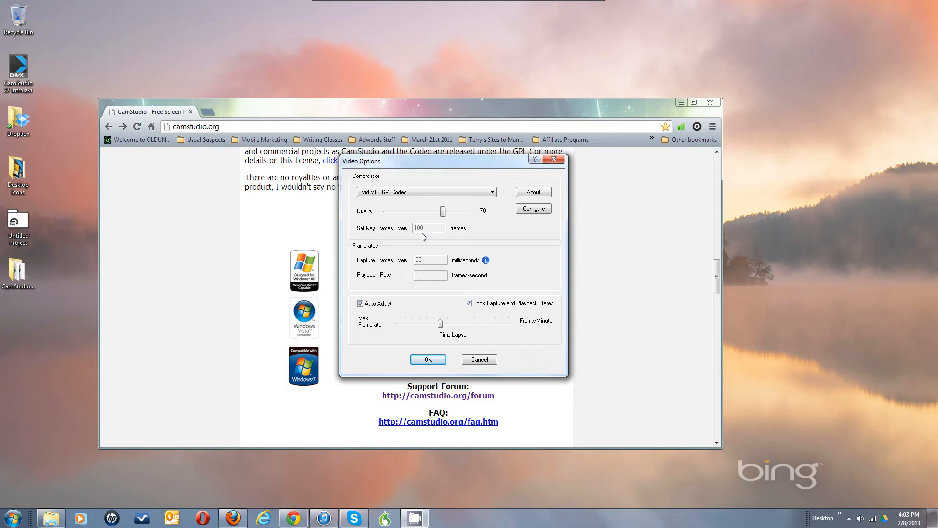
left_click(492, 193)
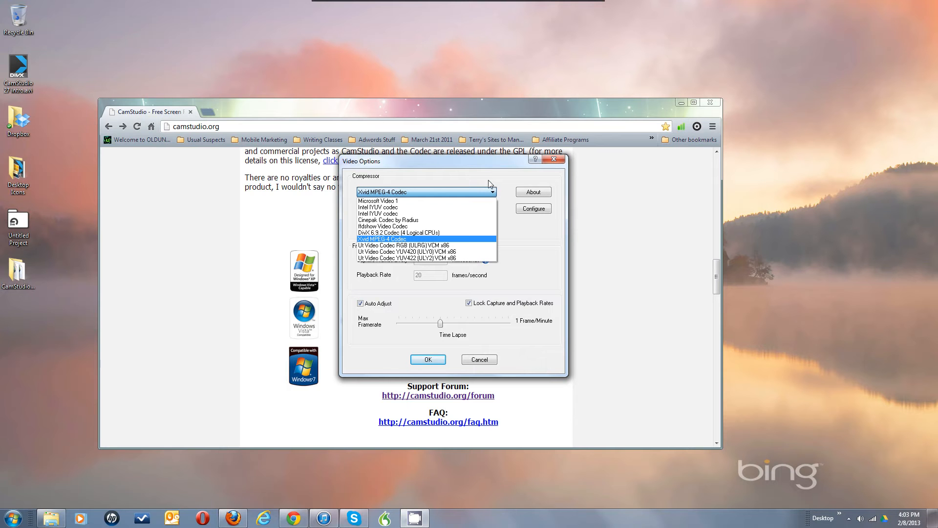
left_click(483, 201)
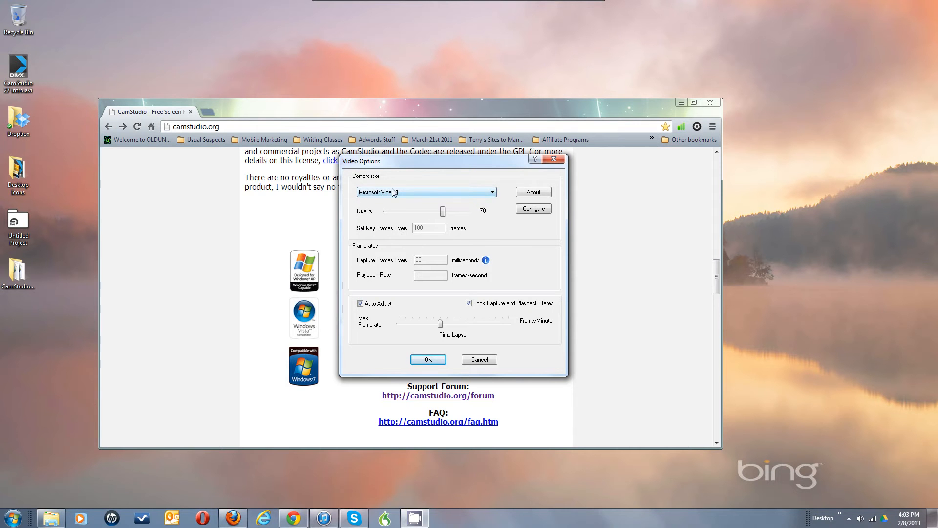
Raise the compressor quality to 100 and set Microsoft Video 1's temporal quality ratio to 0.91.
left_click(444, 211)
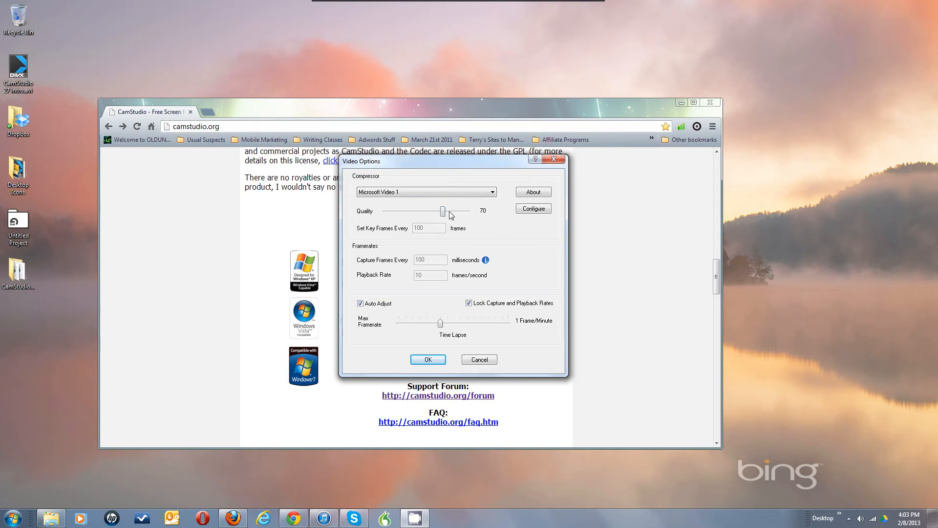
left_click_drag(444, 212, 481, 222)
left_click(533, 208)
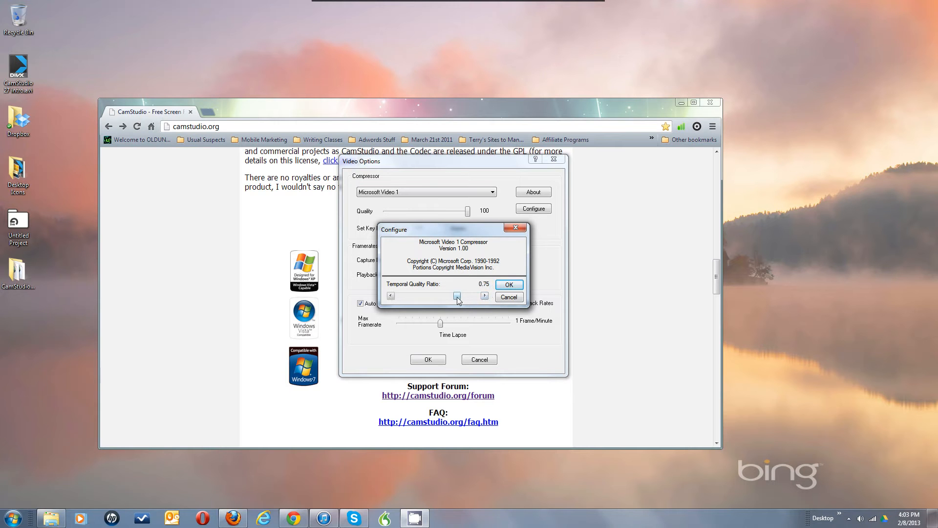
left_click_drag(458, 300, 469, 299)
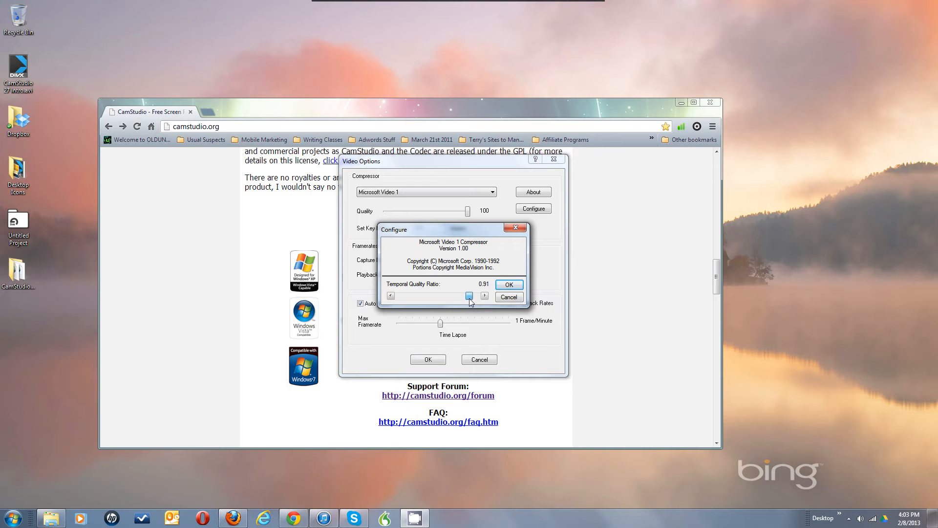
left_click(503, 287)
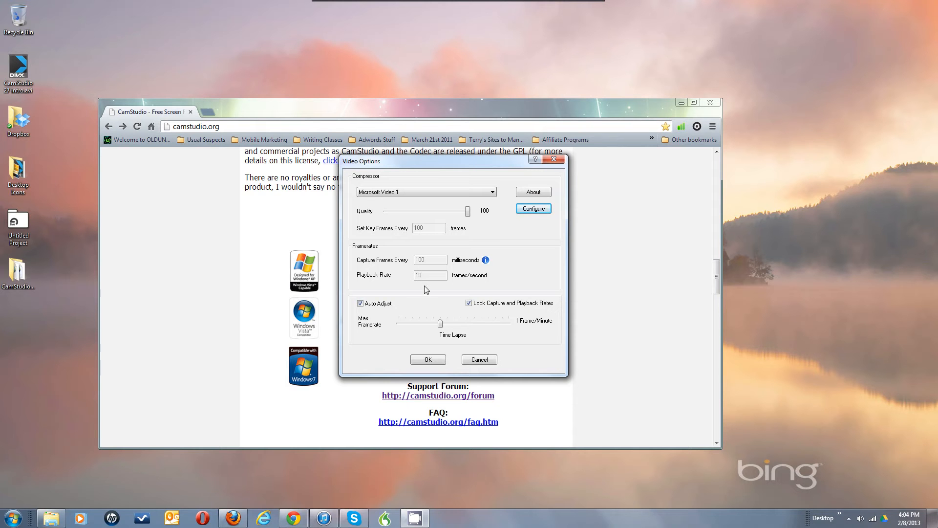
Switch Auto Adjust off and on again, and try several maximum framerate positions, ending at 10 frames per second.
left_click(361, 304)
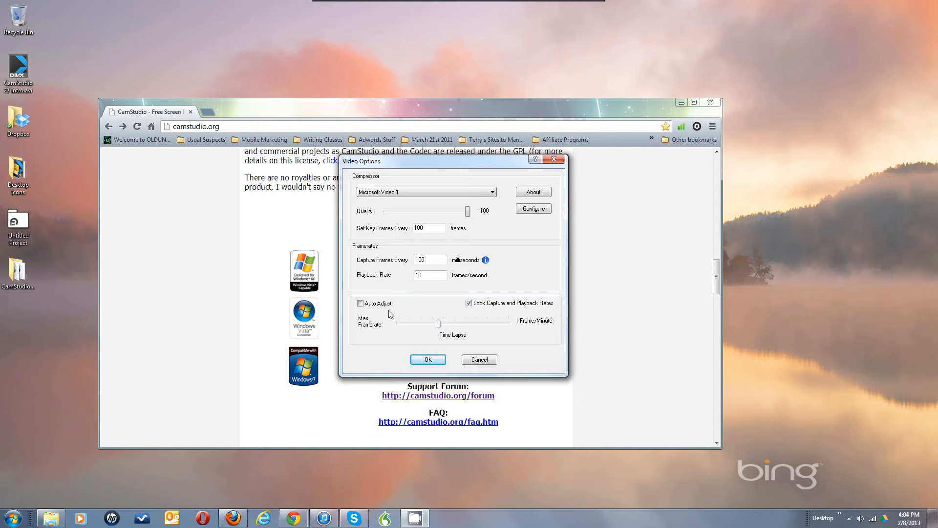
left_click(360, 303)
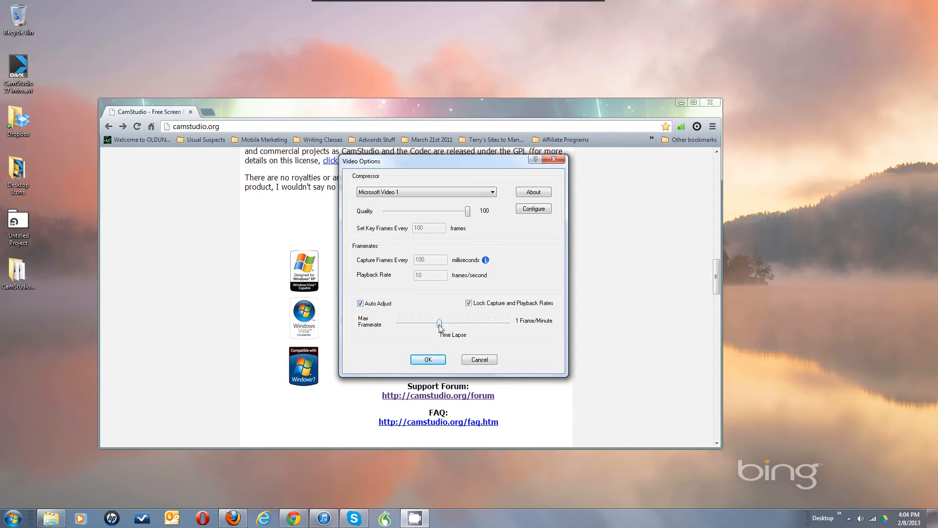
left_click_drag(439, 326, 443, 327)
left_click_drag(450, 323, 445, 324)
left_click_drag(445, 326, 438, 326)
Disable Auto Adjust and set key frames to every 200 frames.
left_click(361, 303)
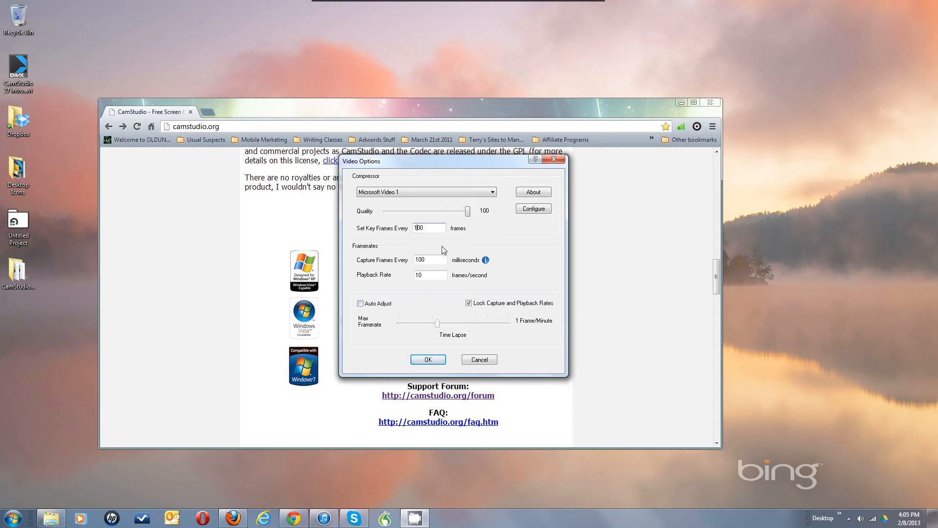
key("BackSpace")
type("2")
Choose the Xvid MPEG-4 Codec as the compressor and turn Auto Adjust back on.
left_click(492, 192)
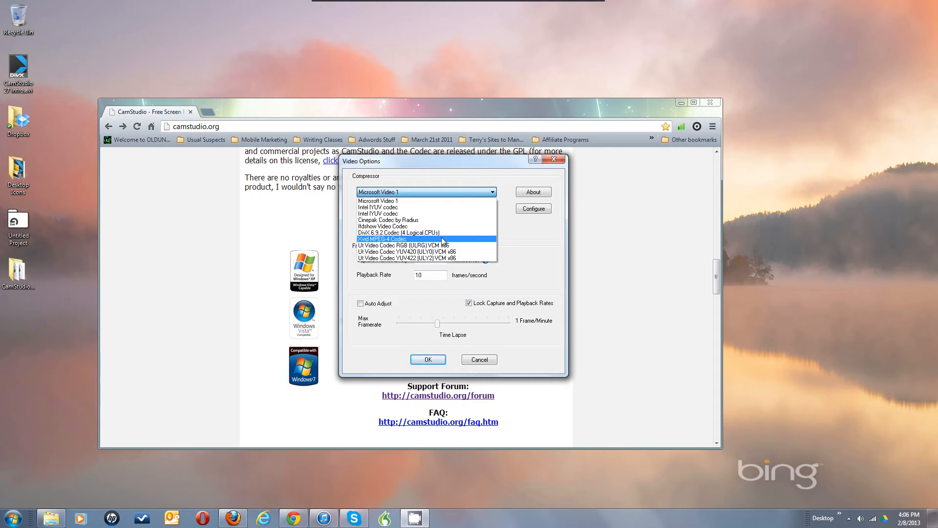
left_click(472, 240)
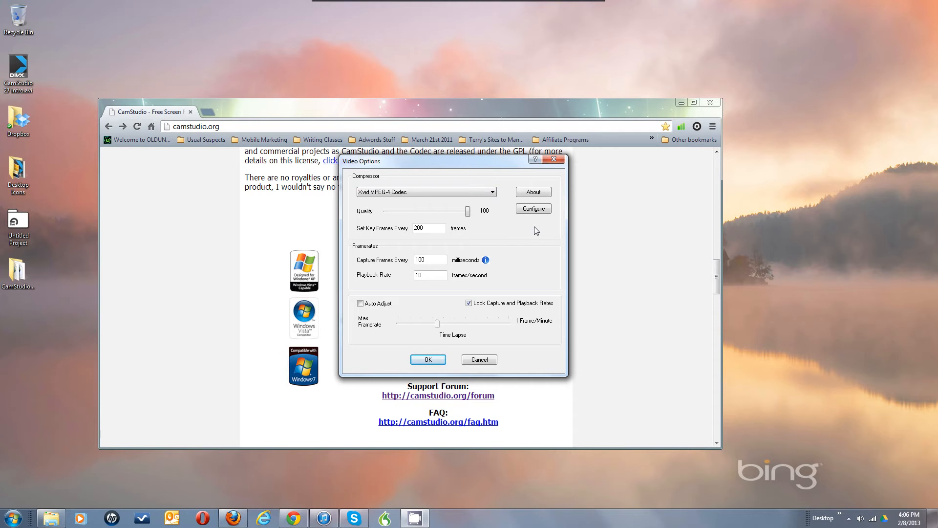
left_click(493, 193)
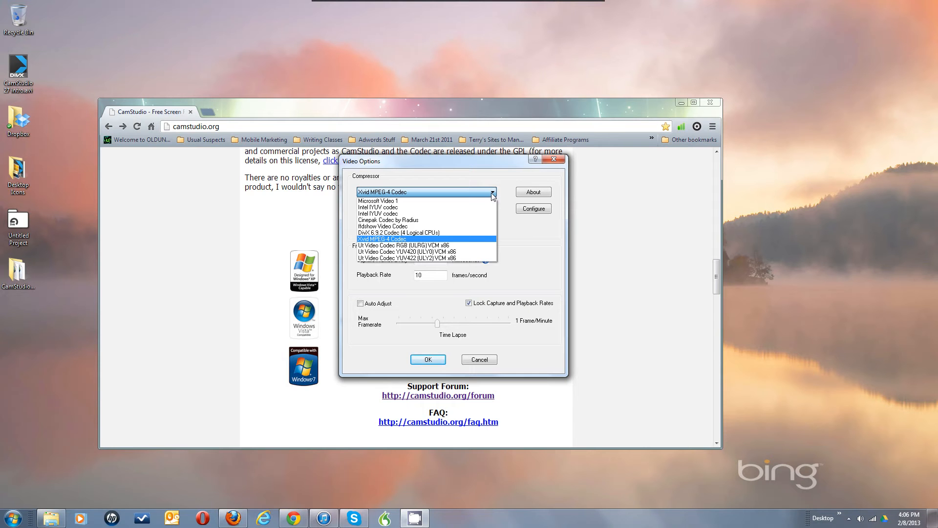
left_click(492, 193)
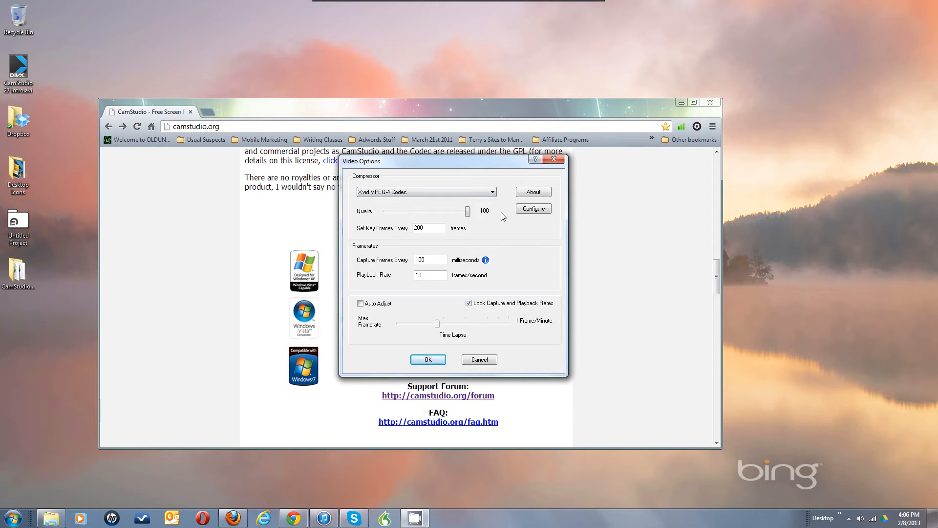
left_click(493, 192)
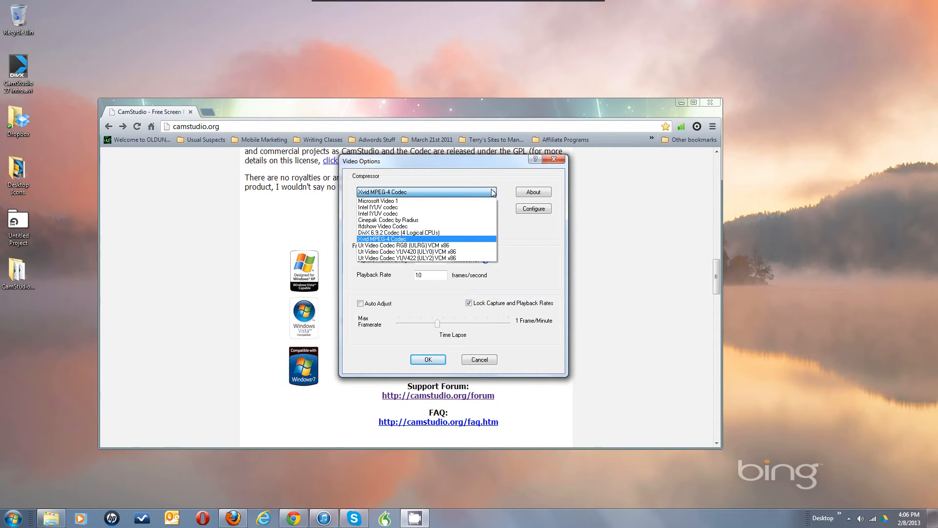
left_click(467, 239)
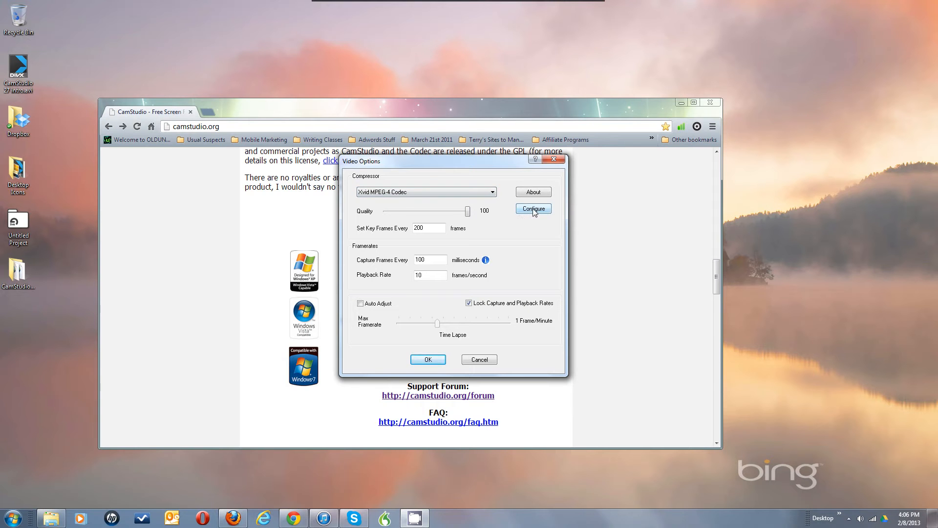
left_click(360, 303)
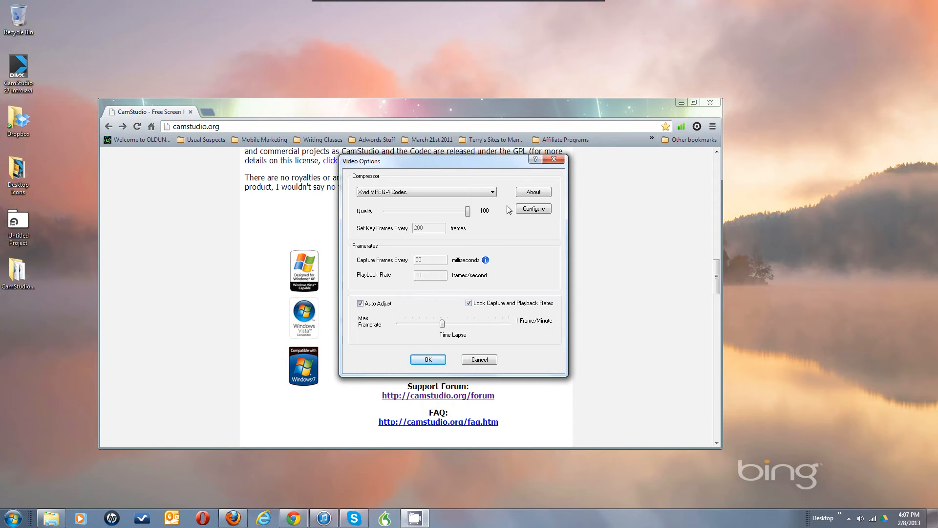
In the Xvid configuration, try the Xvid Mobile profile and settle on the Xvid HD 720 profile.
left_click(530, 209)
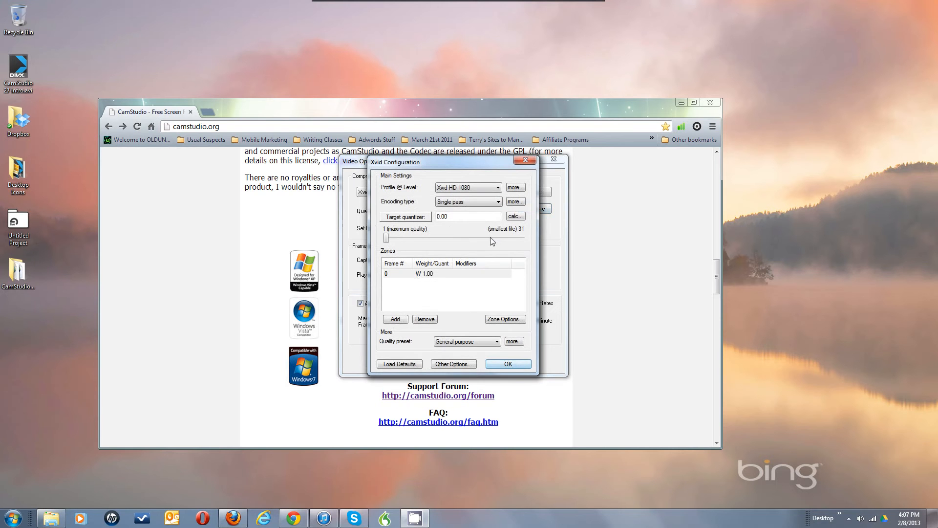
left_click(479, 186)
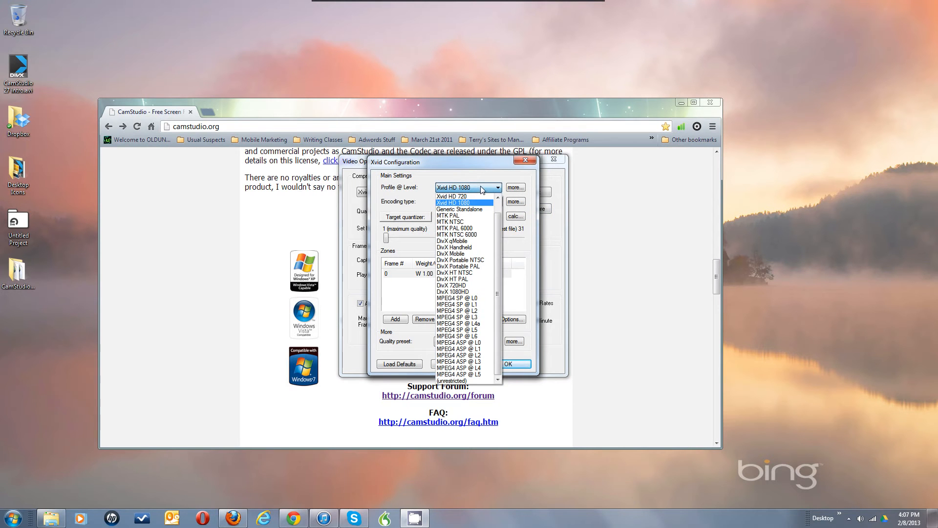
scroll(498, 205, "up", 1)
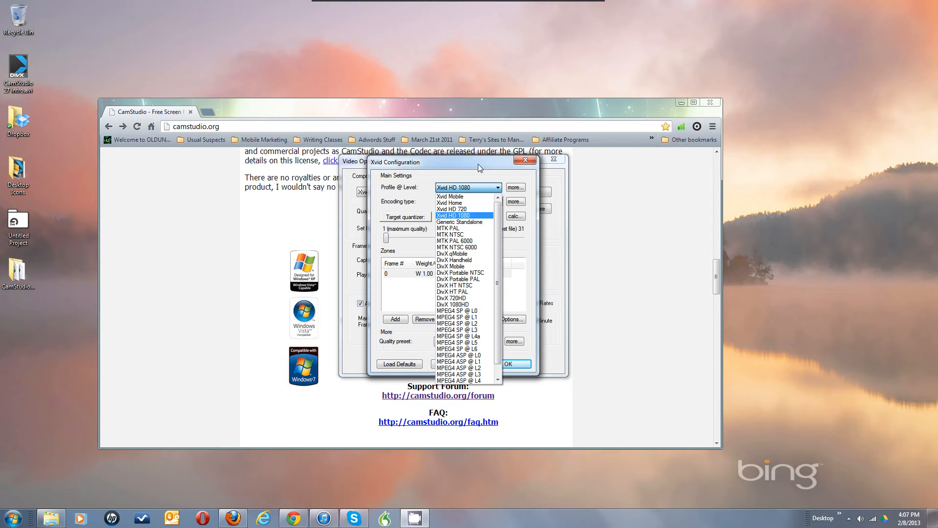
left_click(454, 196)
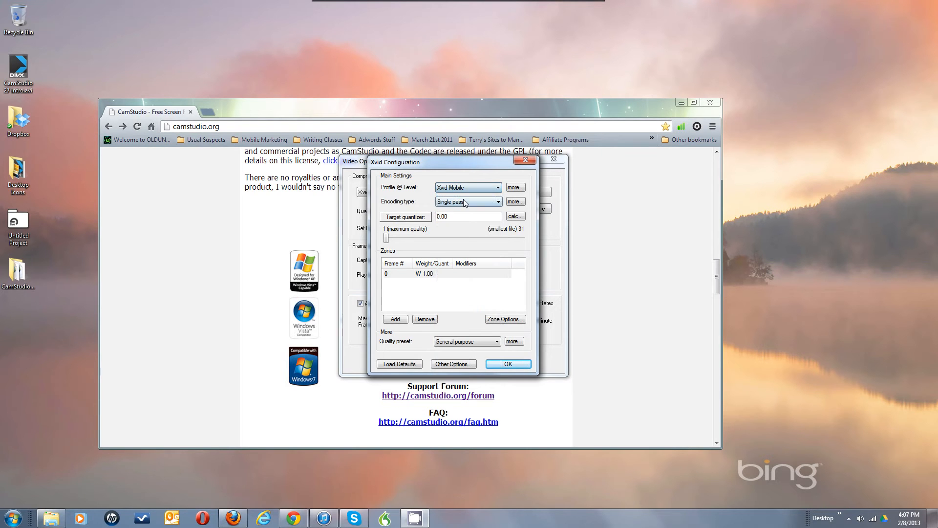
left_click(497, 189)
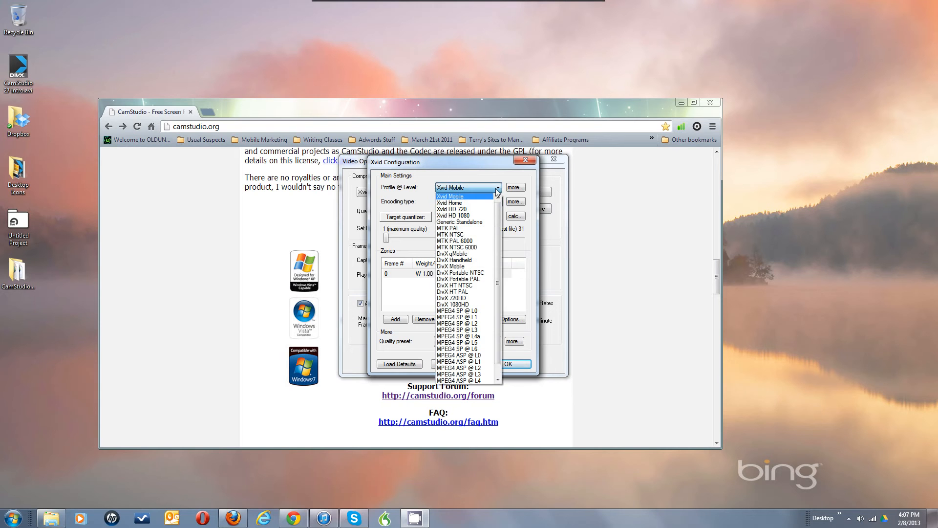
left_click(468, 210)
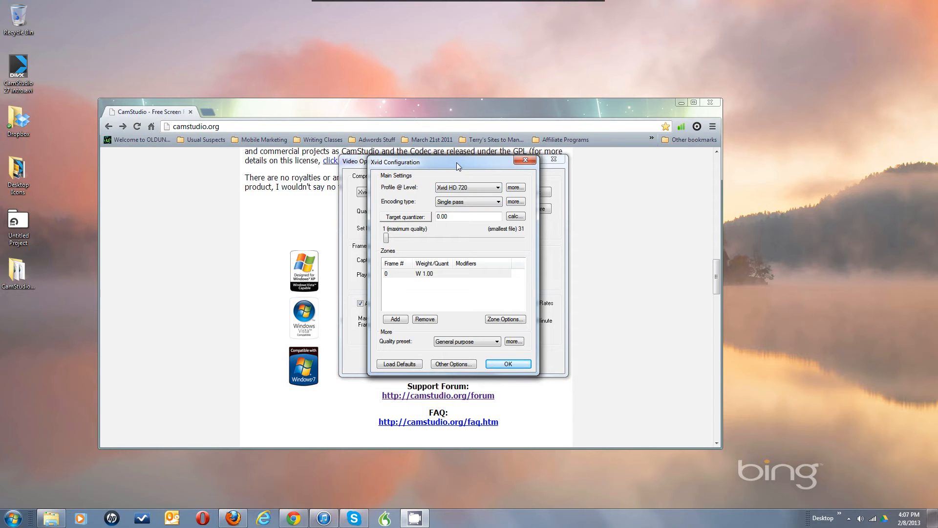
Keep single pass encoding, set Xvid's target quantizer to 1.00, and open the detailed settings of the Xvid HD 720 profile.
left_click(467, 202)
left_click(468, 202)
left_click(486, 203)
left_click(486, 203)
left_click(386, 239)
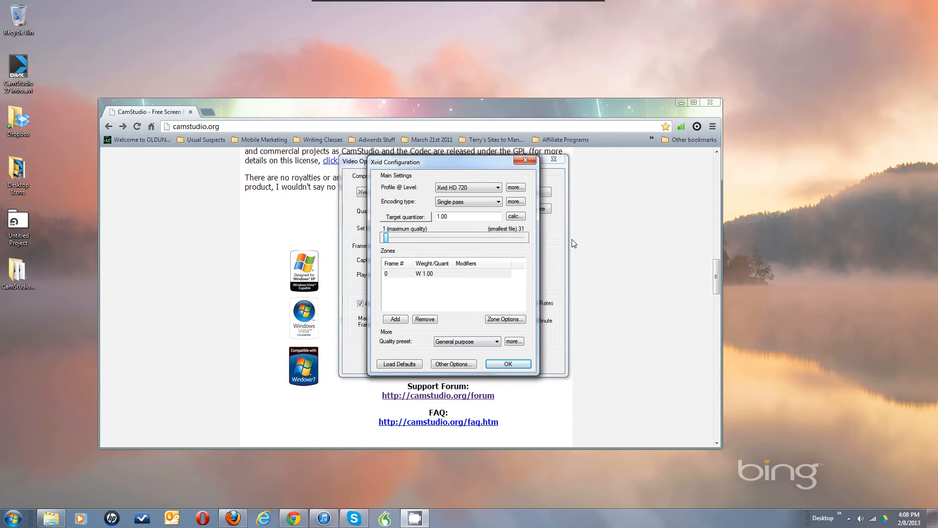
left_click(521, 188)
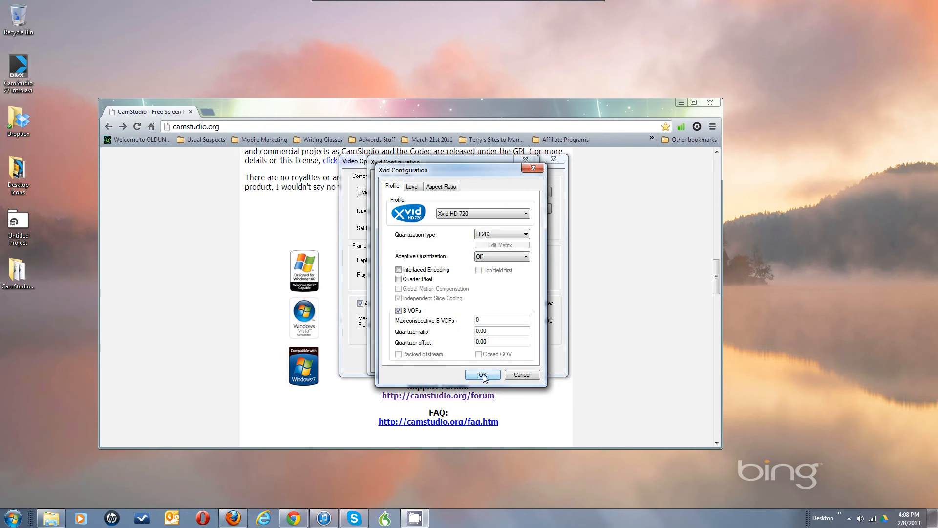
Try switching B-VOPs off and on in the Xvid HD 720 profile details, and discard the changes.
left_click(399, 311)
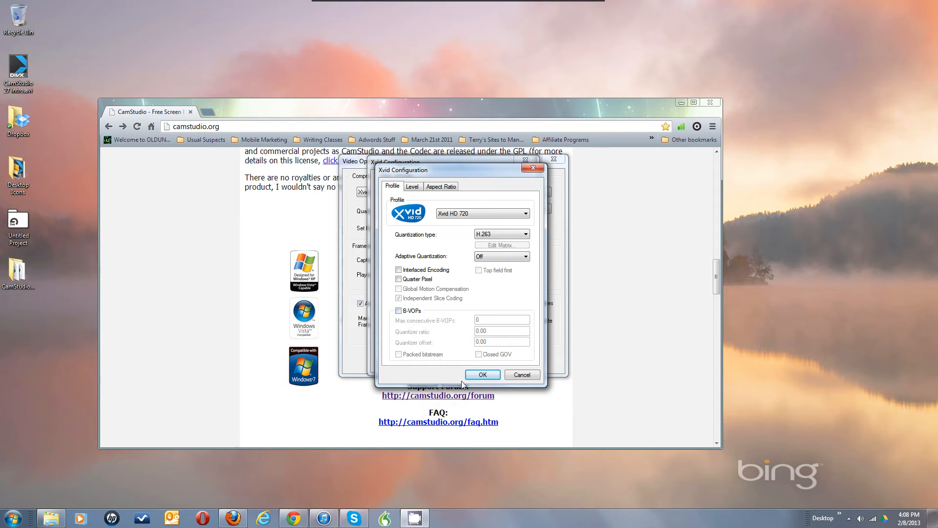
left_click(399, 311)
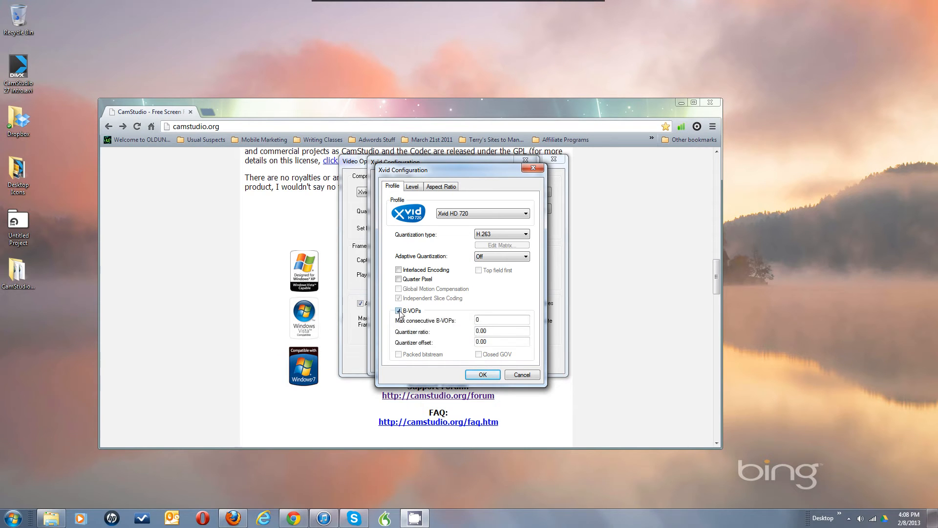
left_click(521, 374)
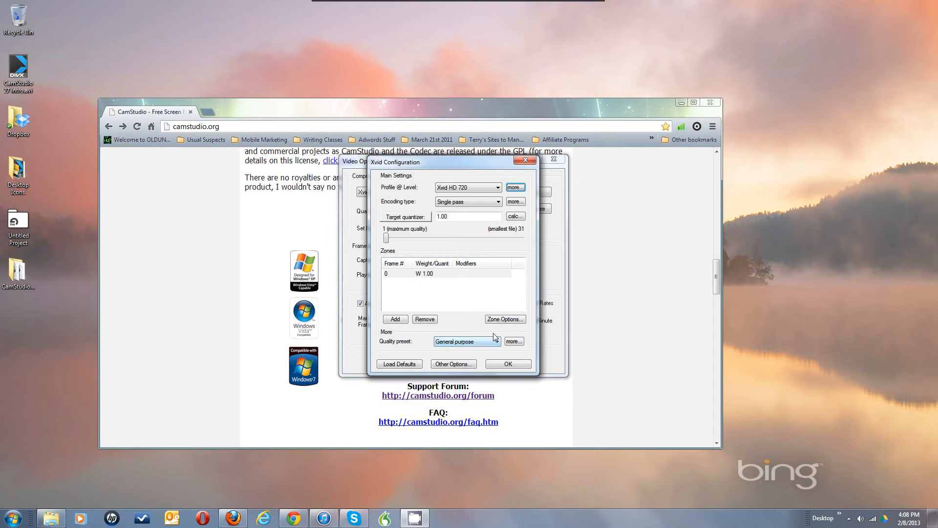
Try the Real-time quality preset in the Xvid configuration and return to the General purpose preset.
left_click(495, 343)
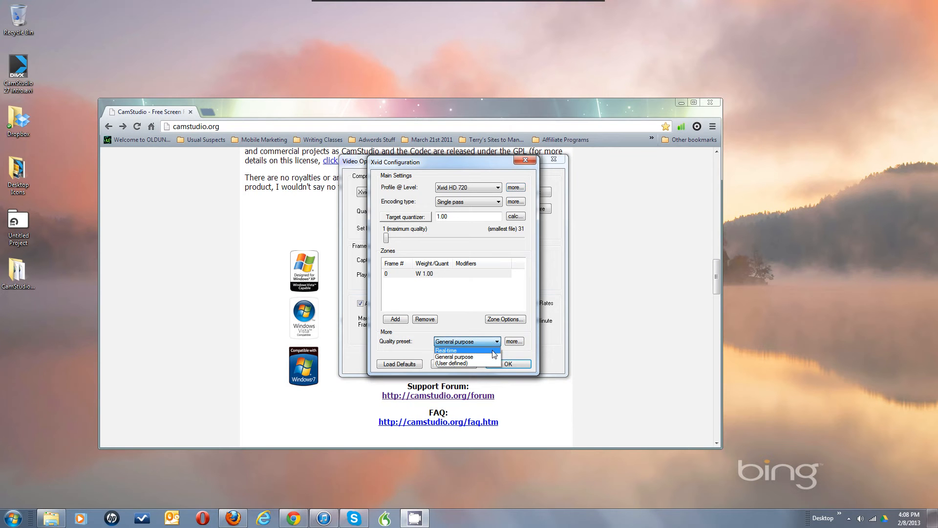
left_click(494, 353)
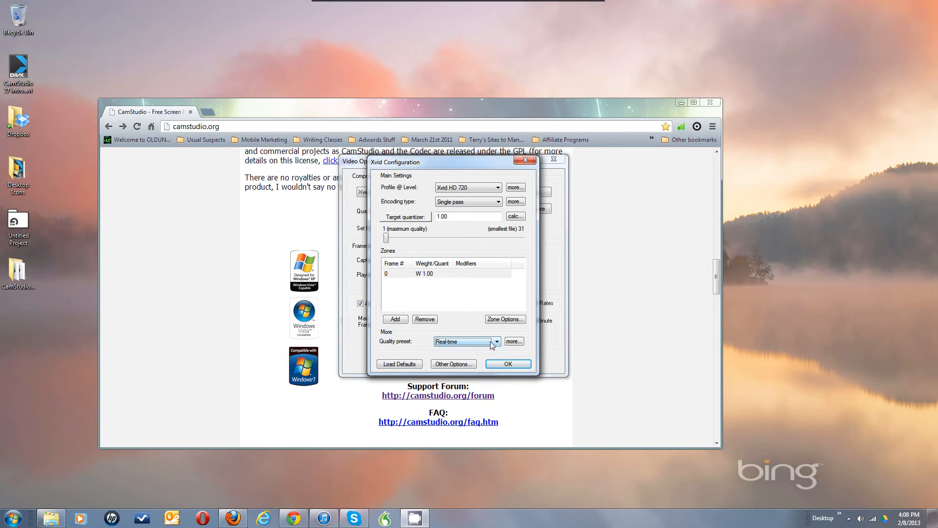
left_click(497, 344)
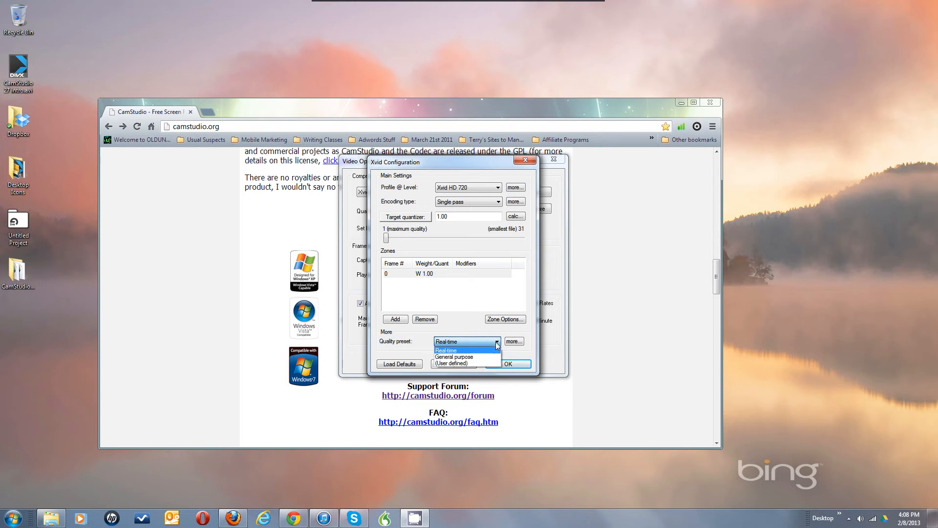
left_click(492, 357)
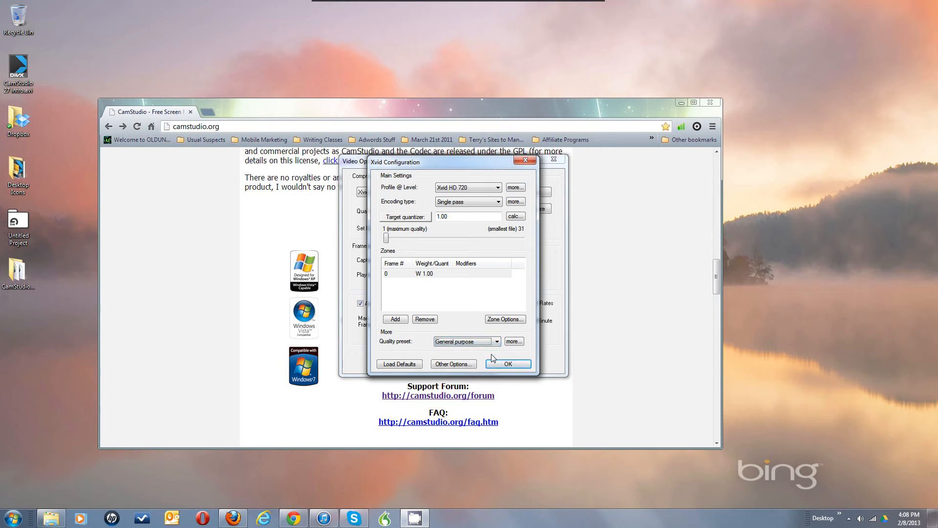
Make sure Display encoding status is off in Xvid's other encoder options and confirm them.
left_click(468, 299)
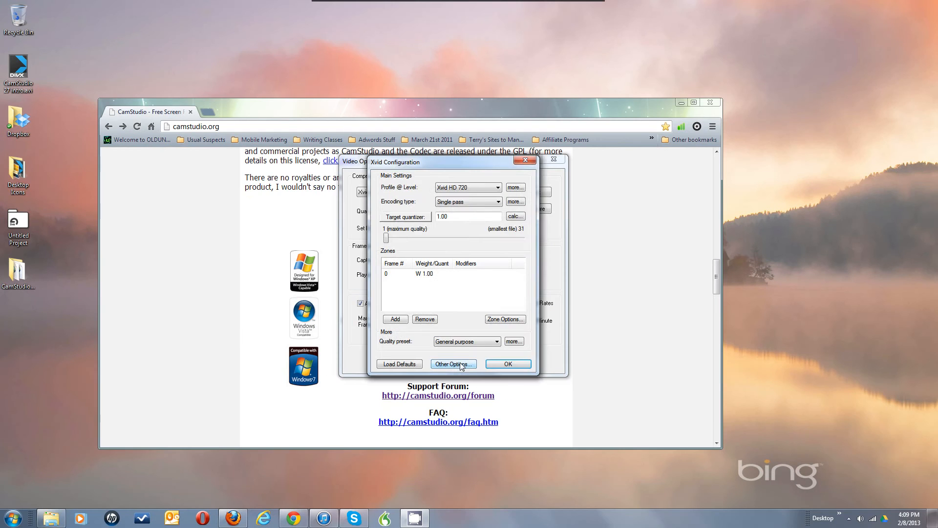
left_click(456, 267)
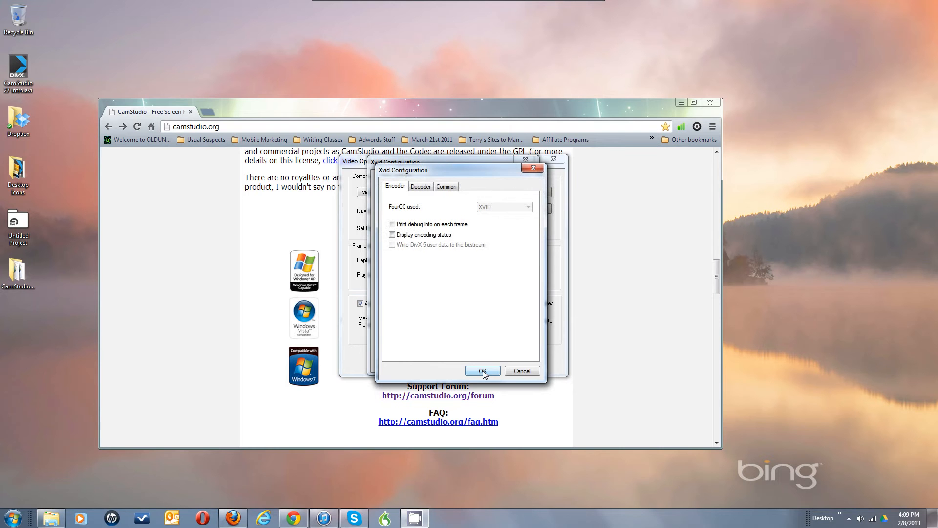
left_click(393, 234)
left_click(483, 371)
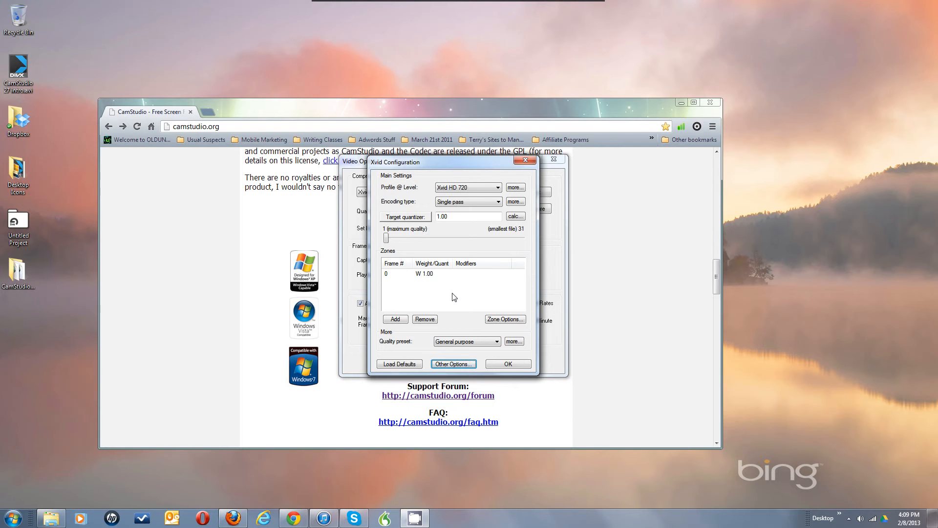
Choose the Xvid HD 1080 profile, close the Xvid configuration, and accept the video options.
left_click(493, 189)
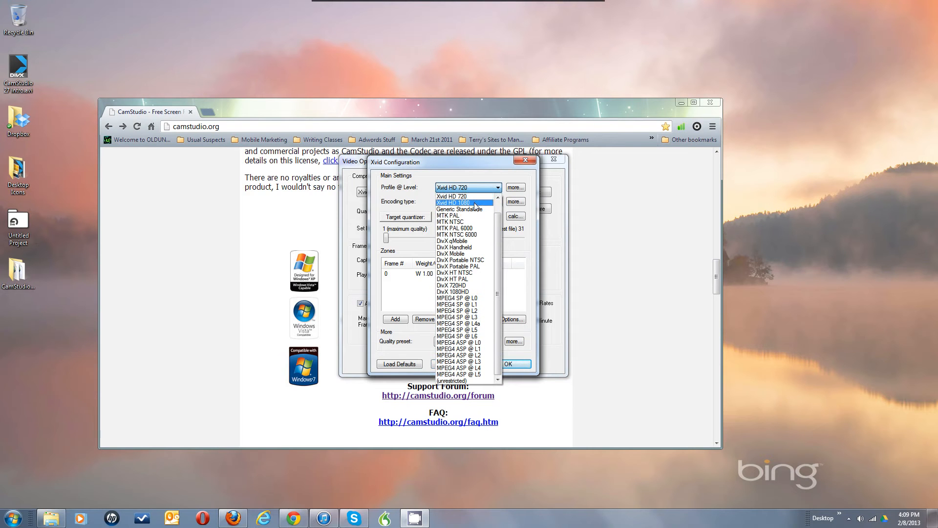
left_click(474, 203)
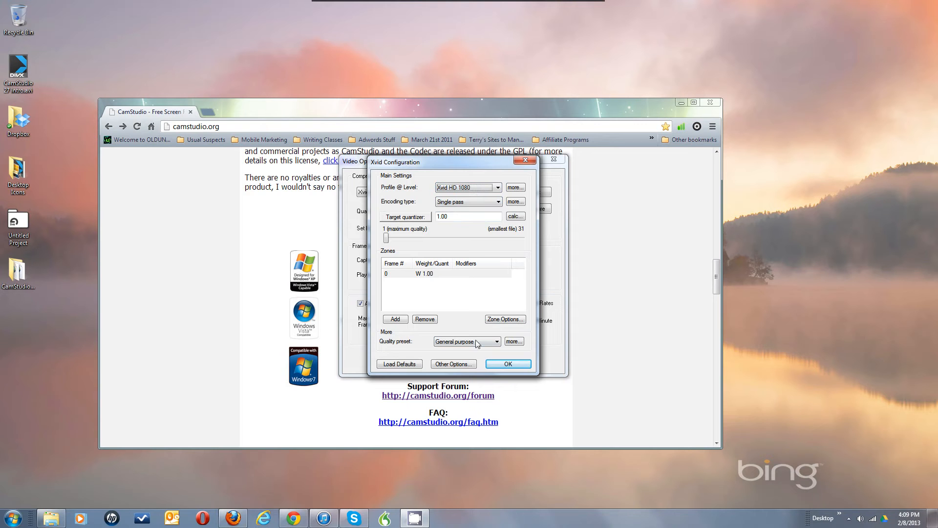
left_click(525, 160)
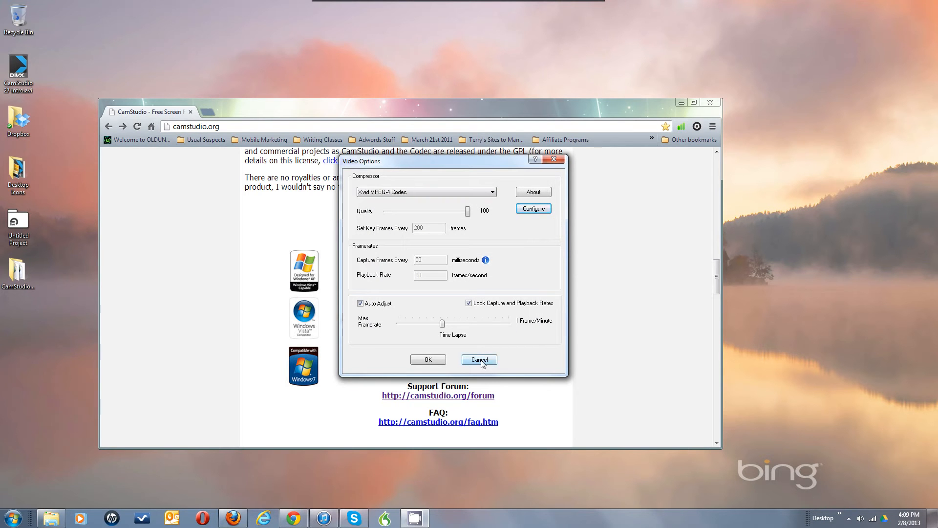
left_click(429, 359)
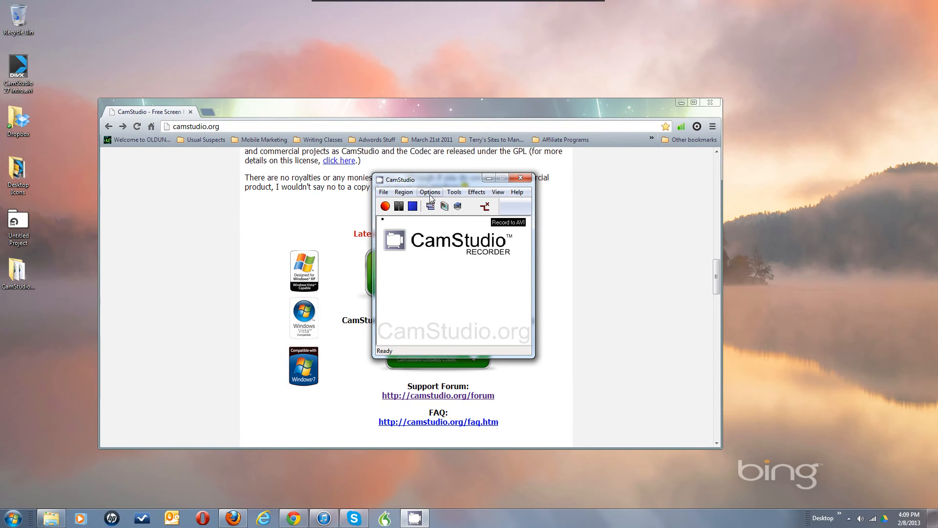
In the cursor options, try hiding the cursor and return to Show Cursor.
left_click(430, 194)
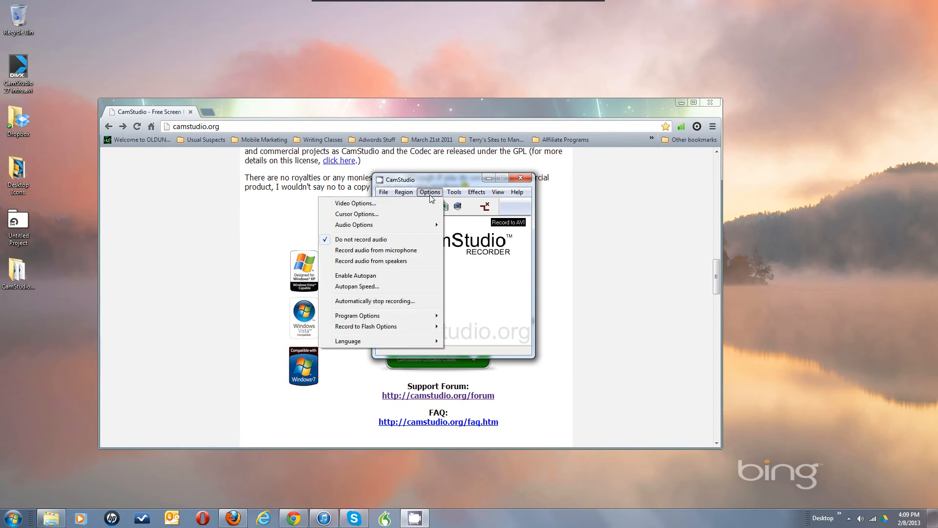
left_click(383, 214)
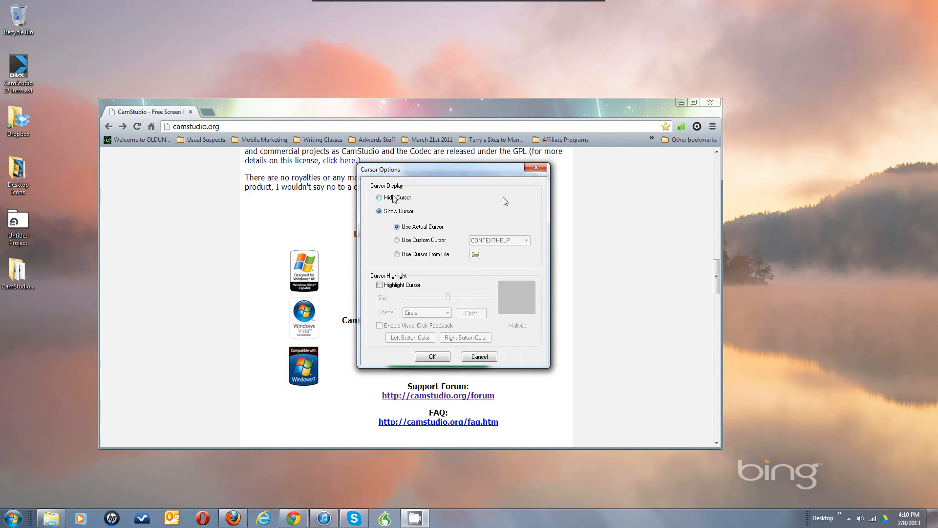
left_click(379, 197)
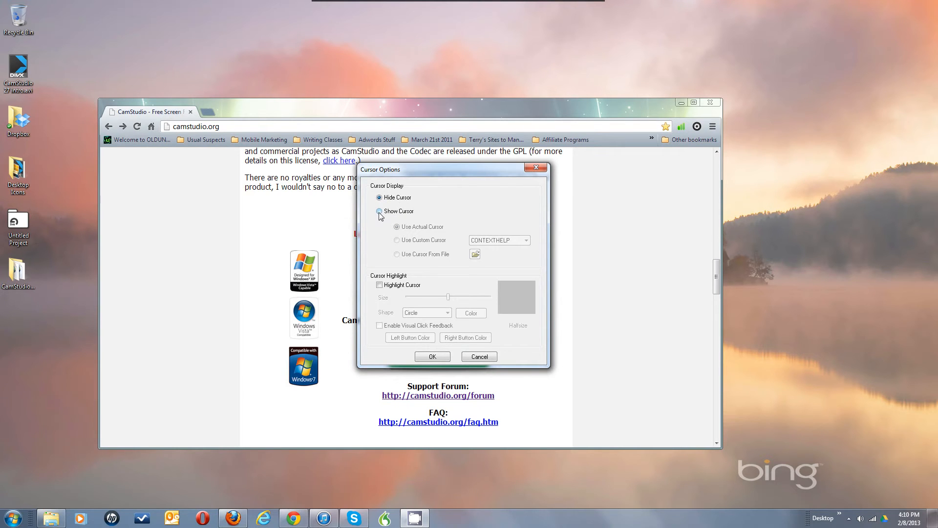
left_click(379, 211)
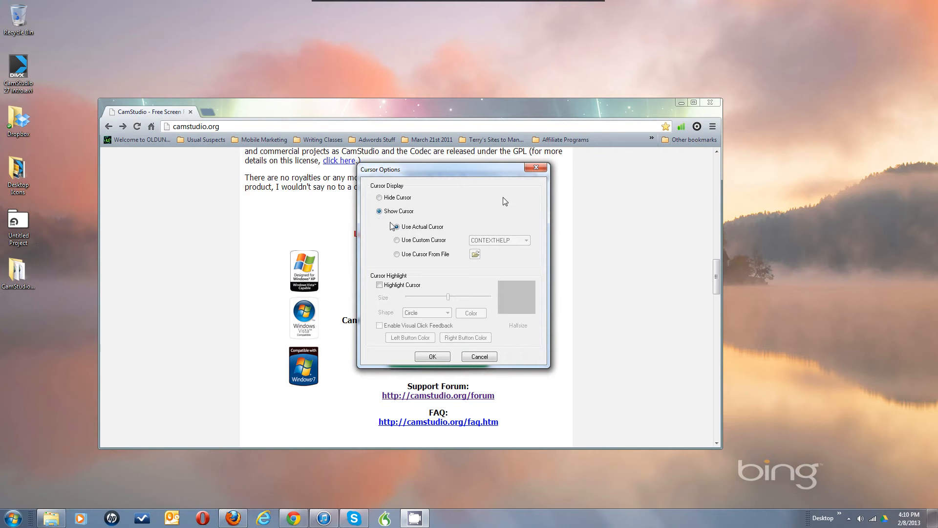
Turn on the cursor highlight and visual click feedback, and inspect the left and right button color choices without changing them.
left_click(380, 285)
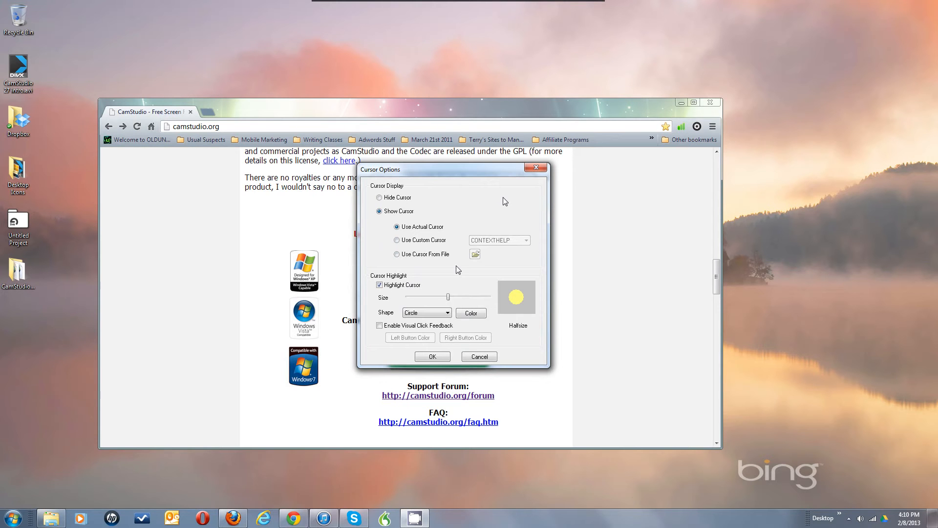
left_click(380, 285)
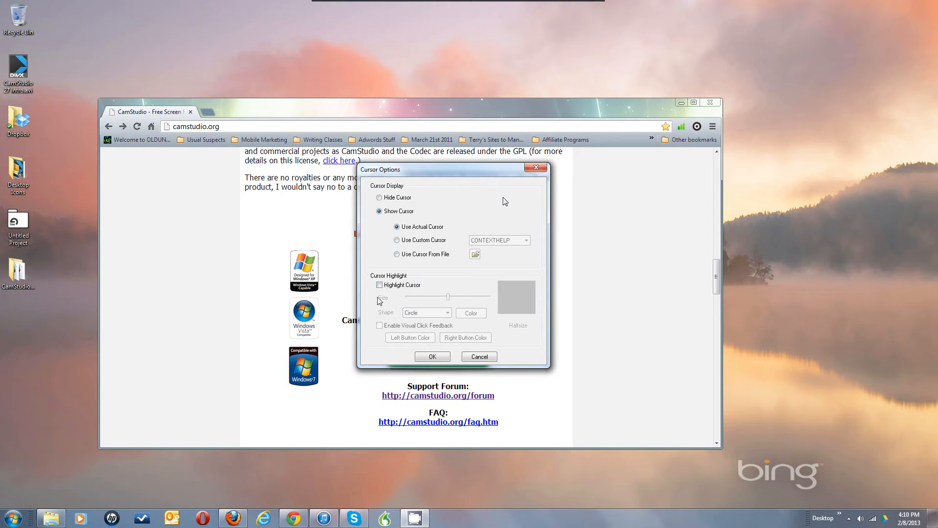
left_click(380, 284)
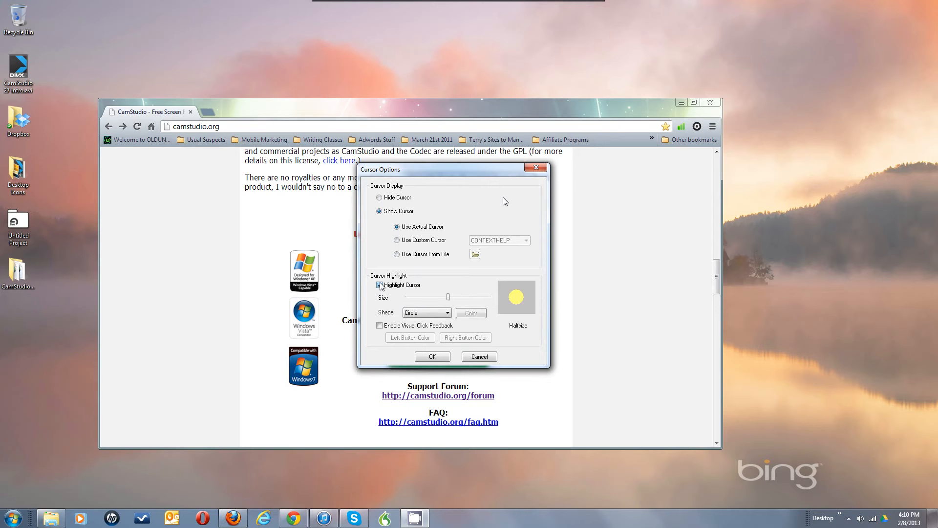
left_click(380, 326)
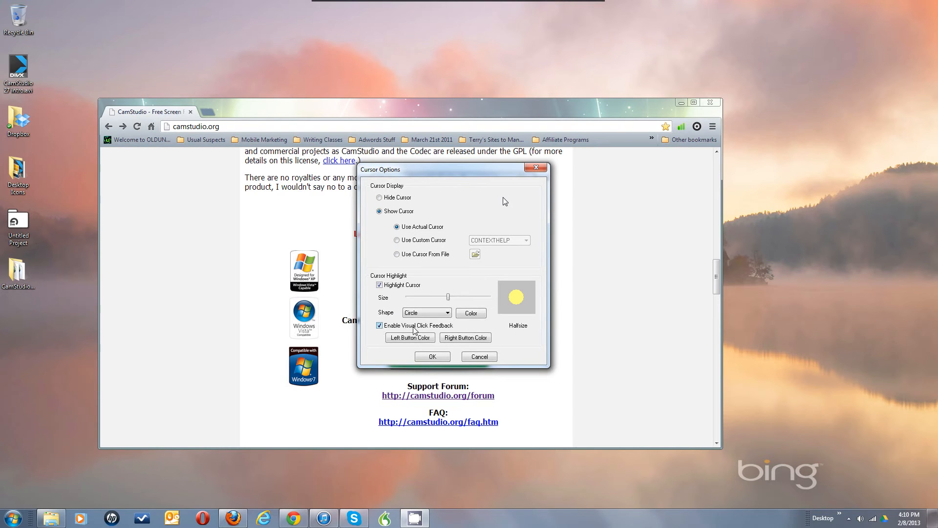
left_click(413, 339)
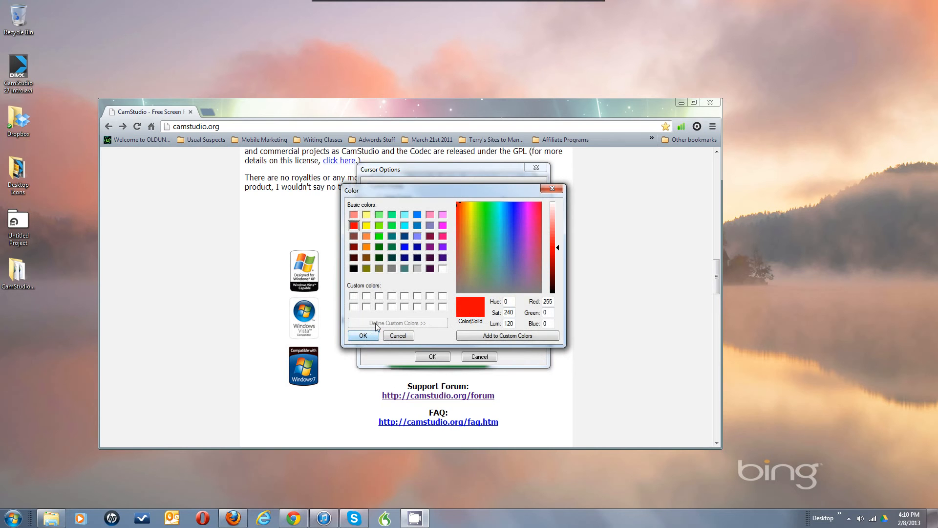
left_click(399, 336)
left_click(465, 338)
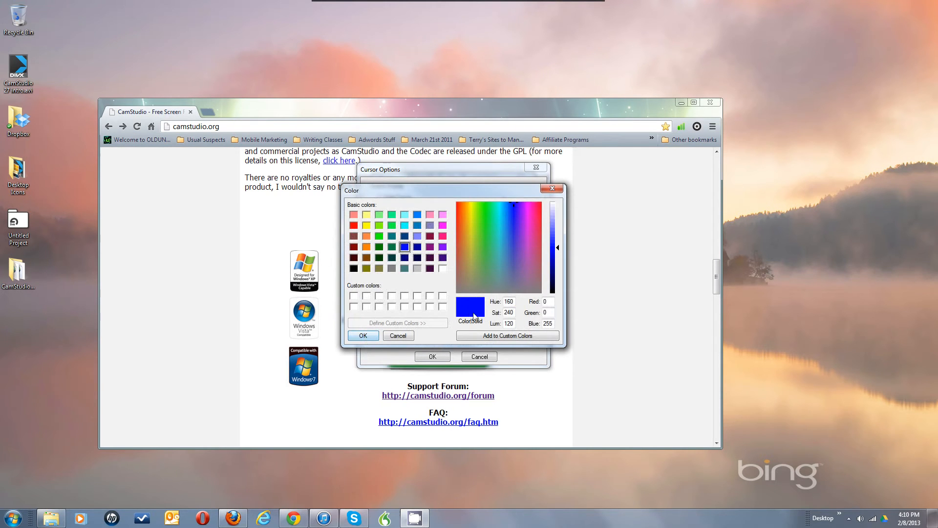
left_click(408, 336)
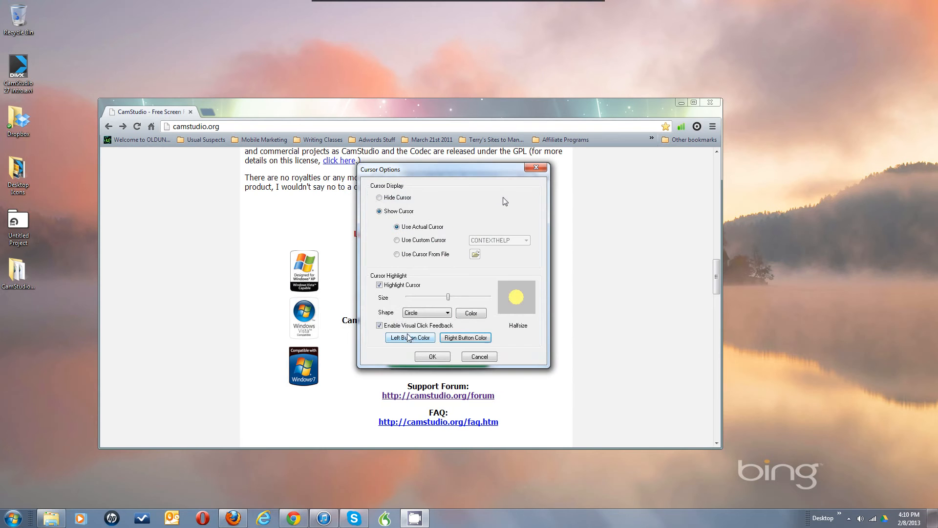
Turn off visual click feedback and the cursor highlight, and save the cursor options.
left_click(379, 325)
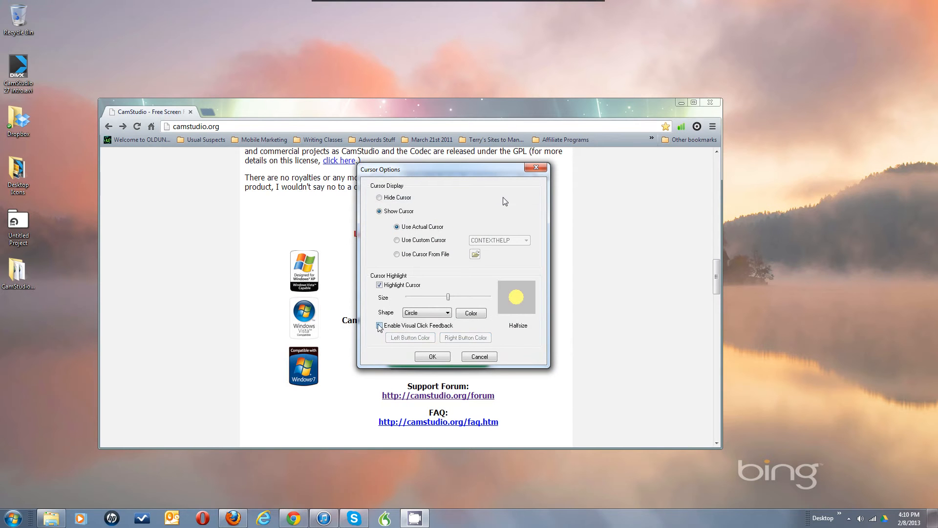
left_click(380, 285)
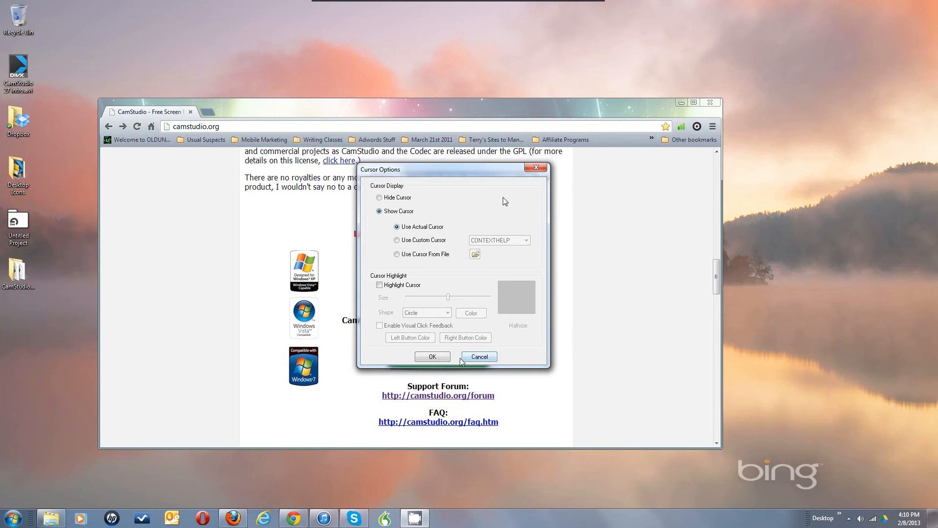
left_click(440, 356)
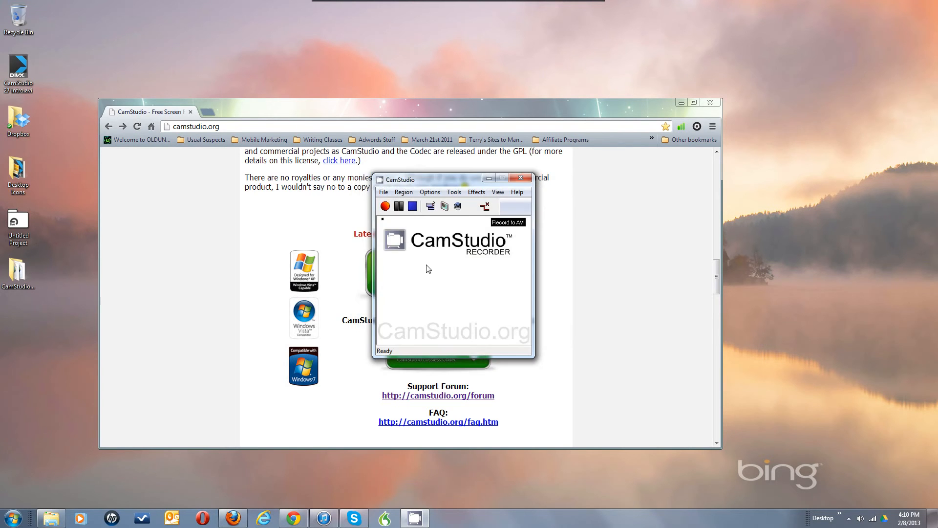
Reopen the cursor options, enable Highlight Cursor and Visual Click Feedback, and save the settings.
left_click(430, 192)
left_click(399, 215)
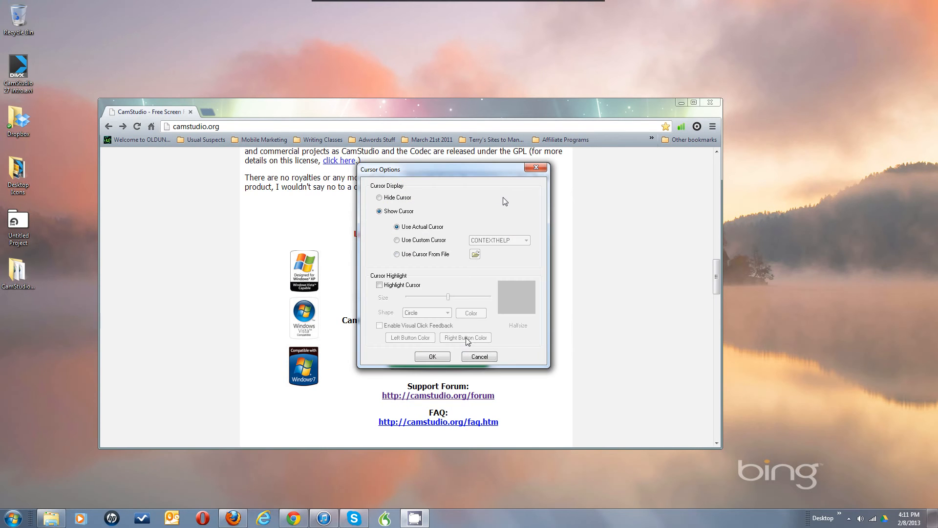
left_click(380, 285)
left_click(381, 326)
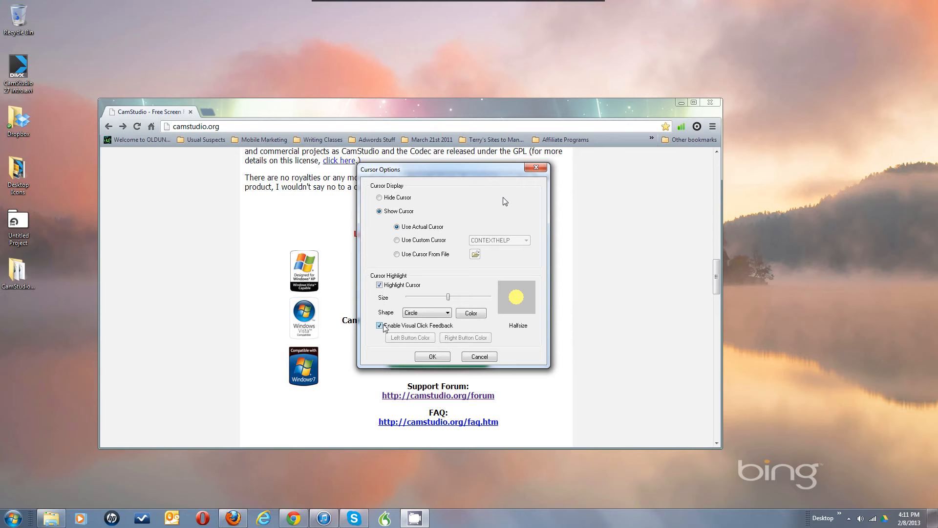
left_click(432, 357)
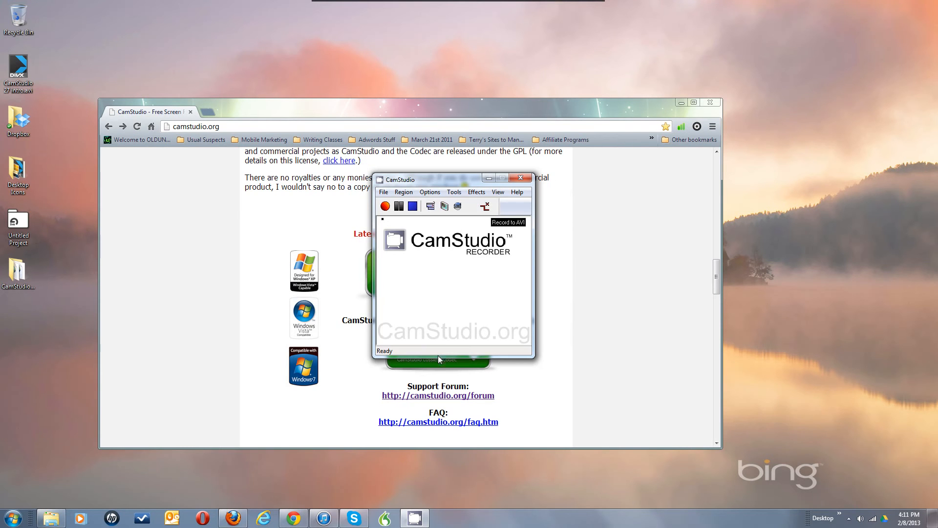
Set the recorder to record audio from the microphone.
left_click(429, 192)
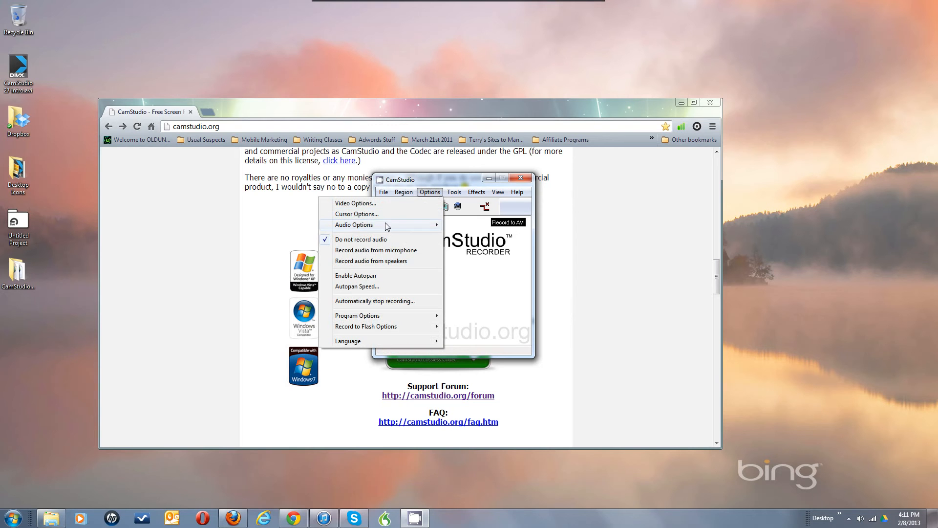
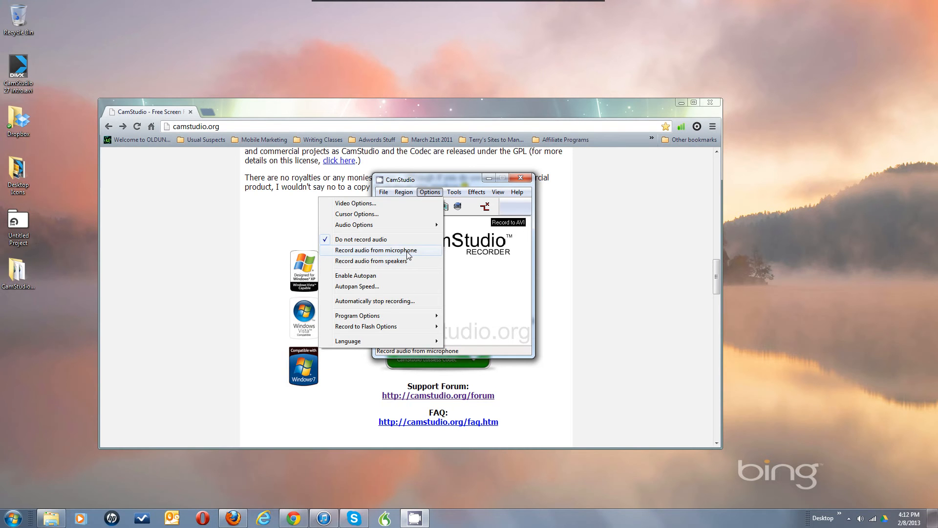
left_click(408, 252)
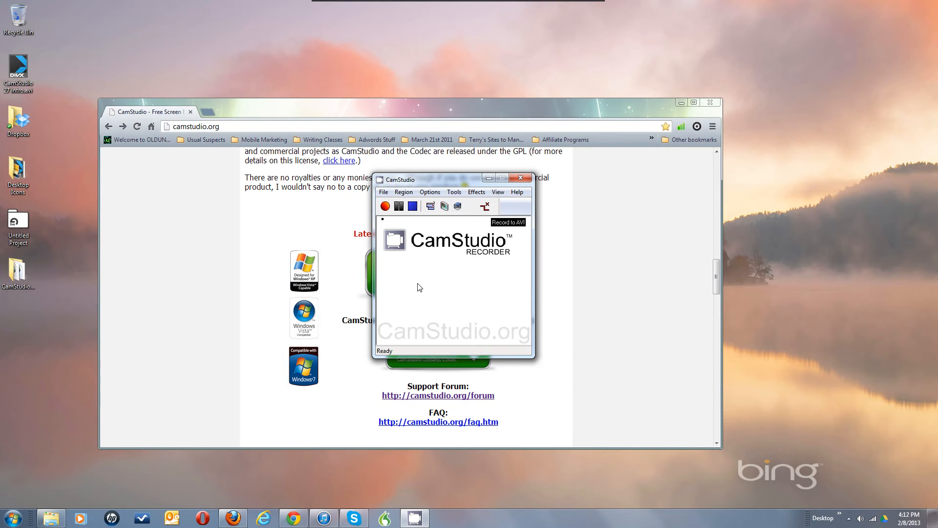
Open the microphone audio options and review the available audio capture devices, keeping Line In (2- Scarlett 2i2 USB) as the device.
left_click(430, 192)
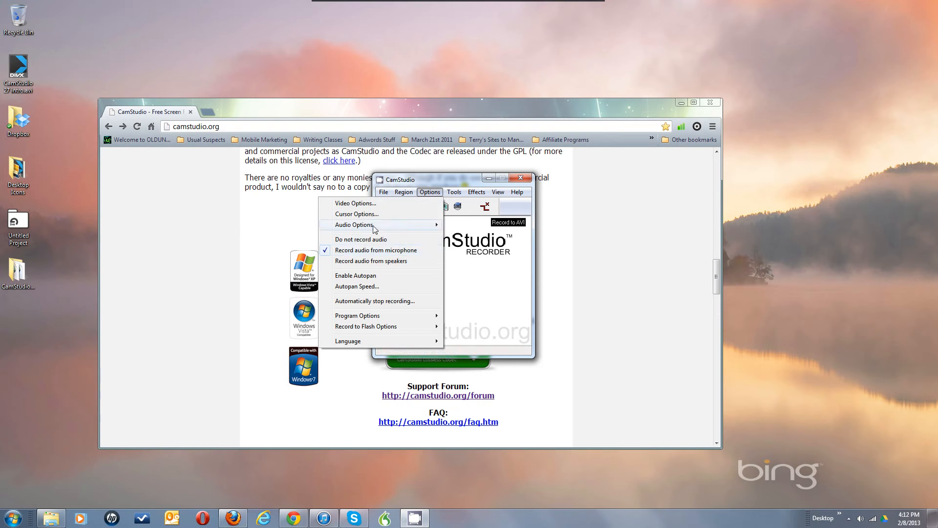
mouse_move(373, 226)
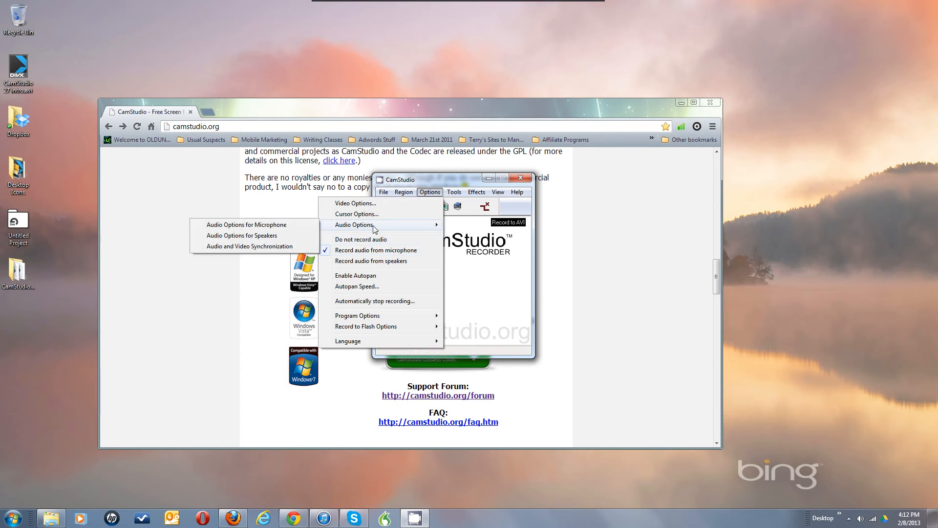
left_click(287, 226)
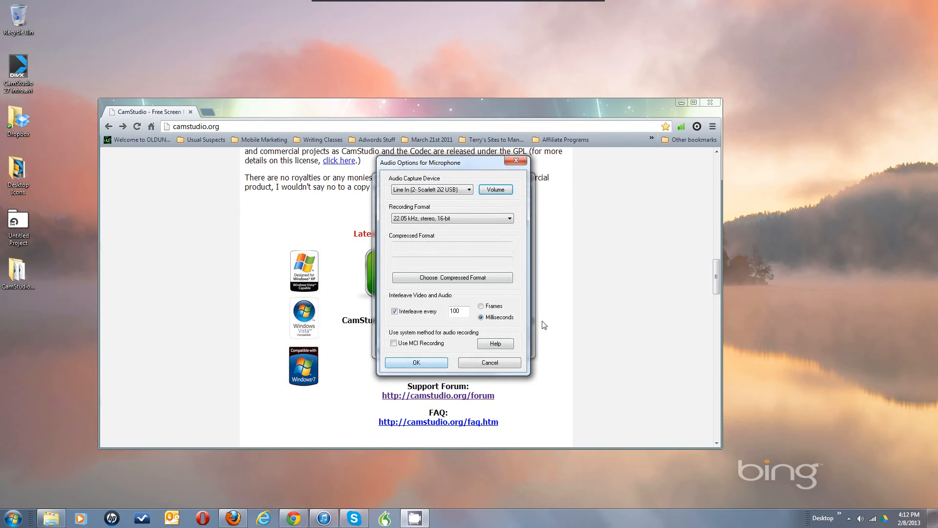
left_click(435, 192)
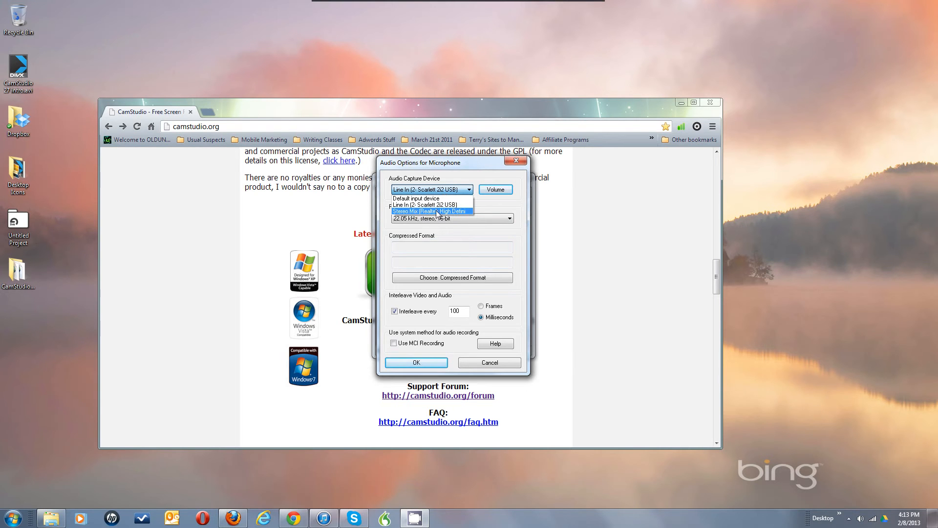
left_click(451, 190)
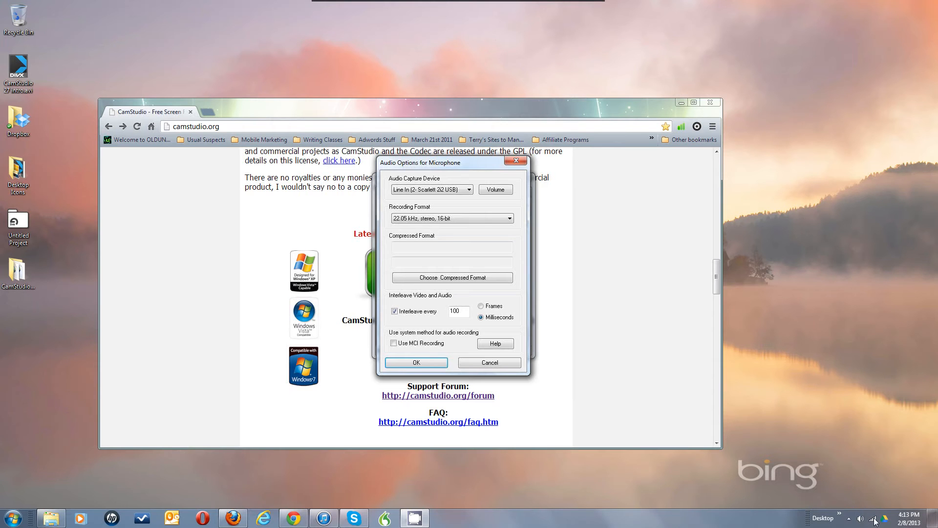
View the Windows recording devices alongside the microphone audio options, and close the Sound settings.
right_click(860, 521)
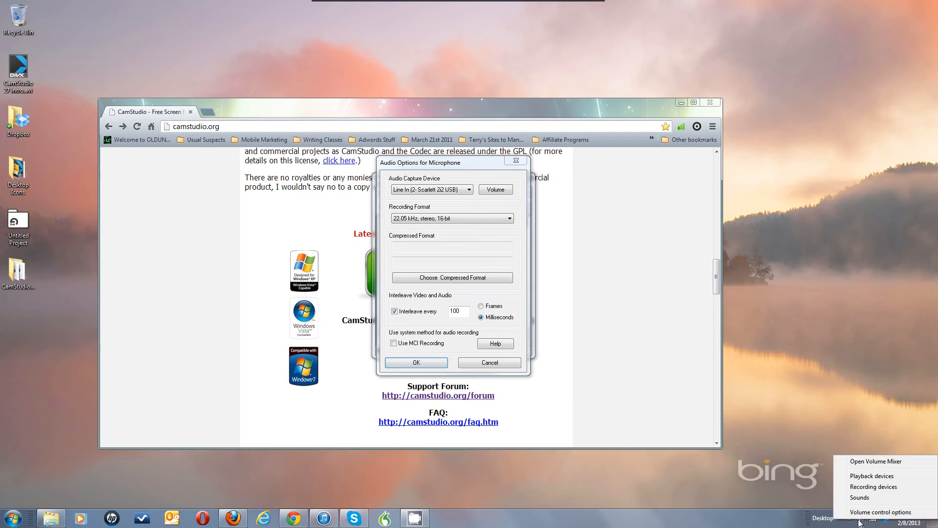
left_click(860, 487)
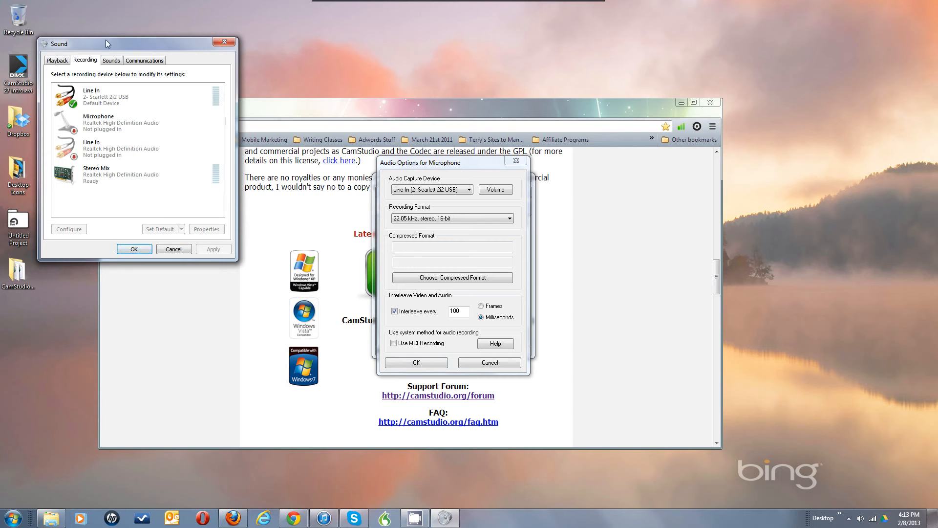
left_click_drag(106, 40, 274, 77)
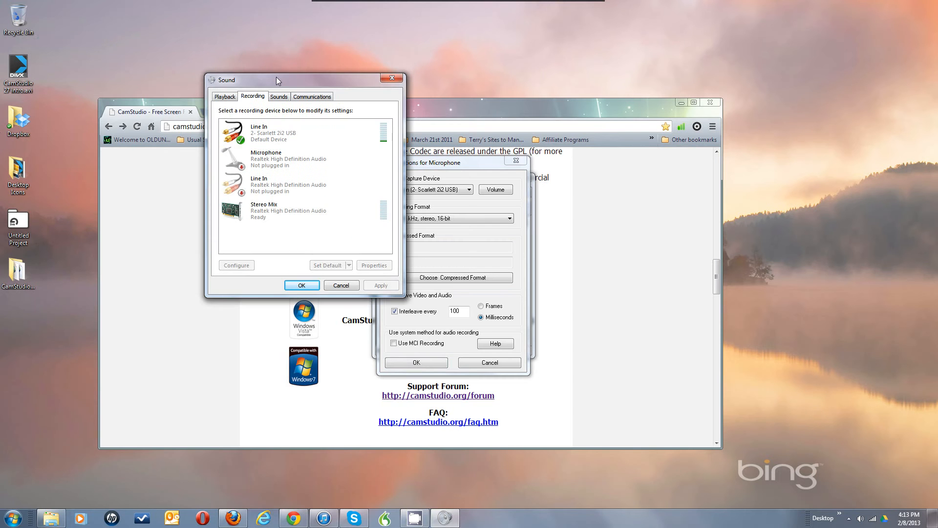
left_click(388, 79)
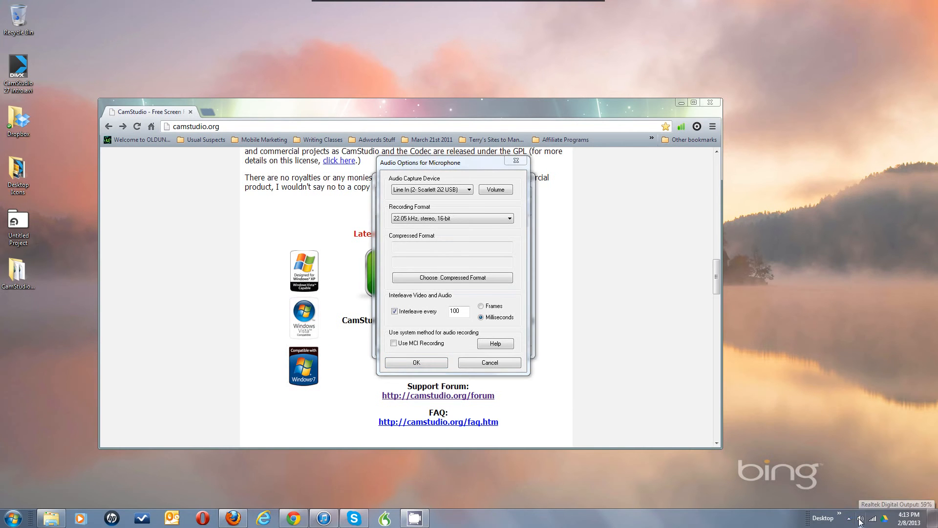
Reopen the Windows recording devices and examine the input level of the Scarlett 2i2 USB Line In.
right_click(860, 518)
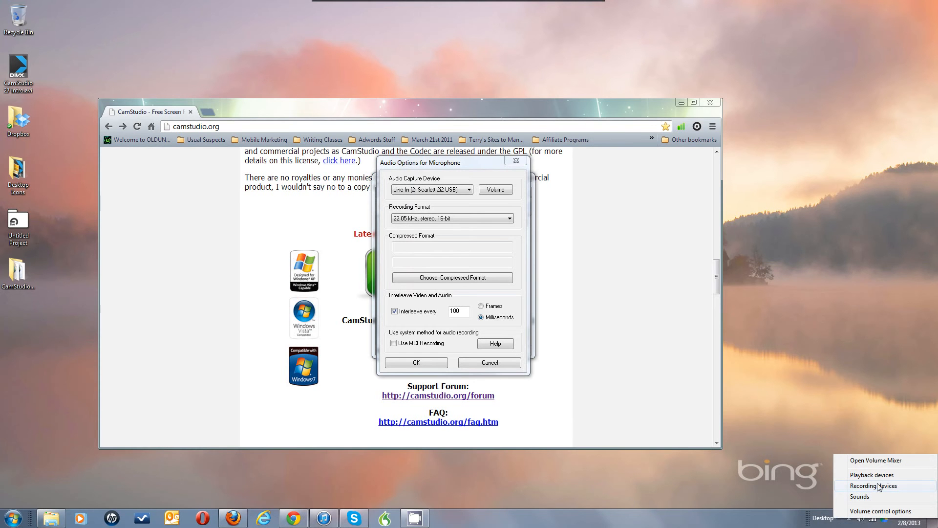
left_click(878, 485)
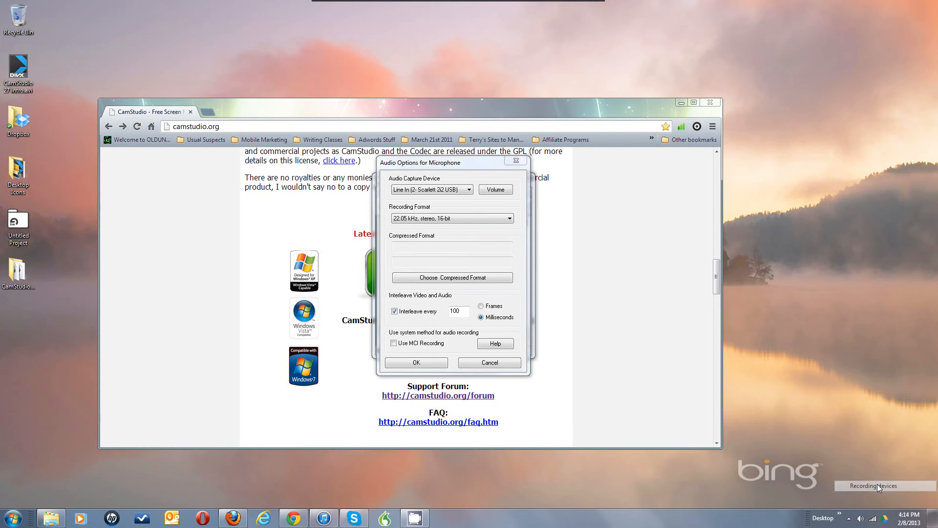
left_click(566, 289)
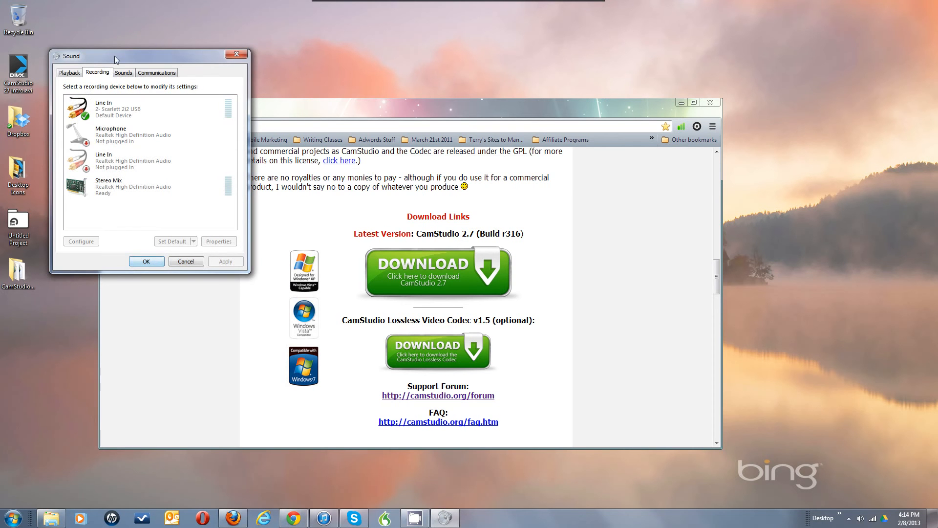
left_click_drag(116, 55, 401, 84)
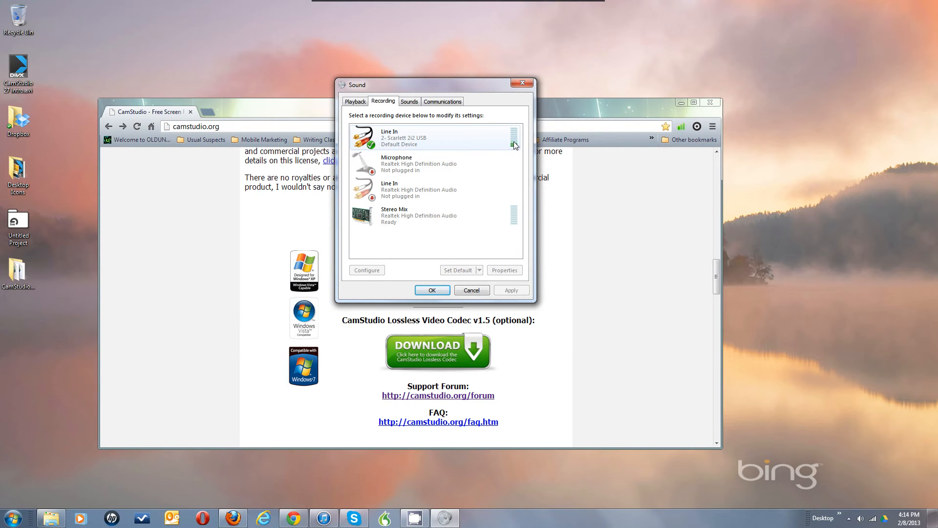
right_click(410, 137)
left_click(401, 140)
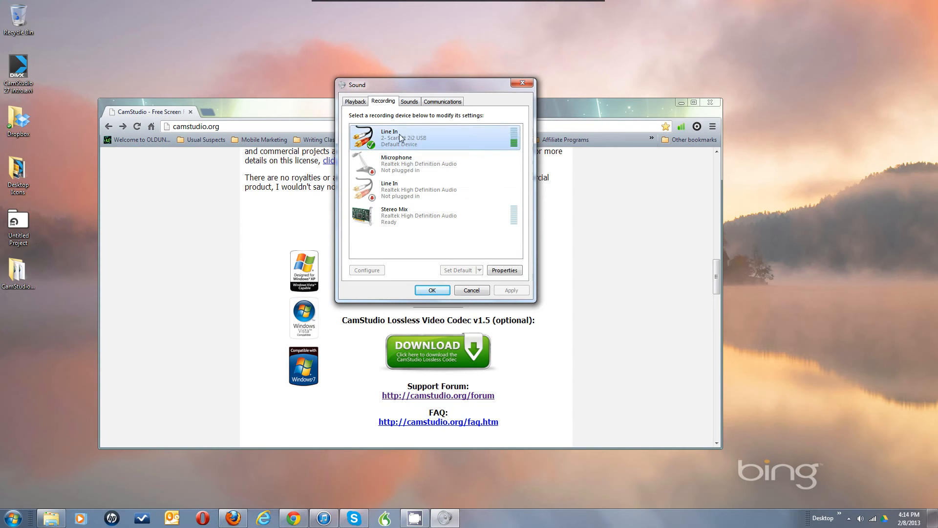
Examine the default-device options for Stereo Mix and the display options for disabled and disconnected recording devices.
right_click(393, 224)
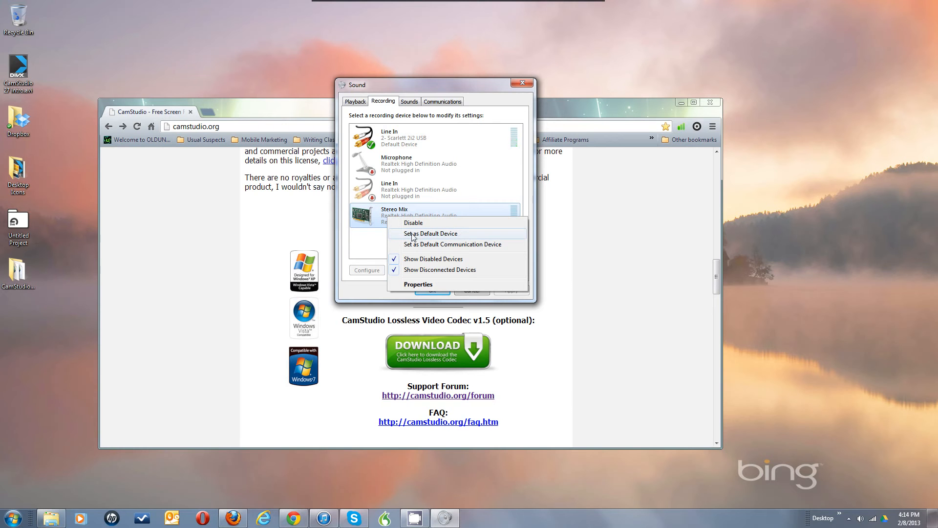
left_click(367, 241)
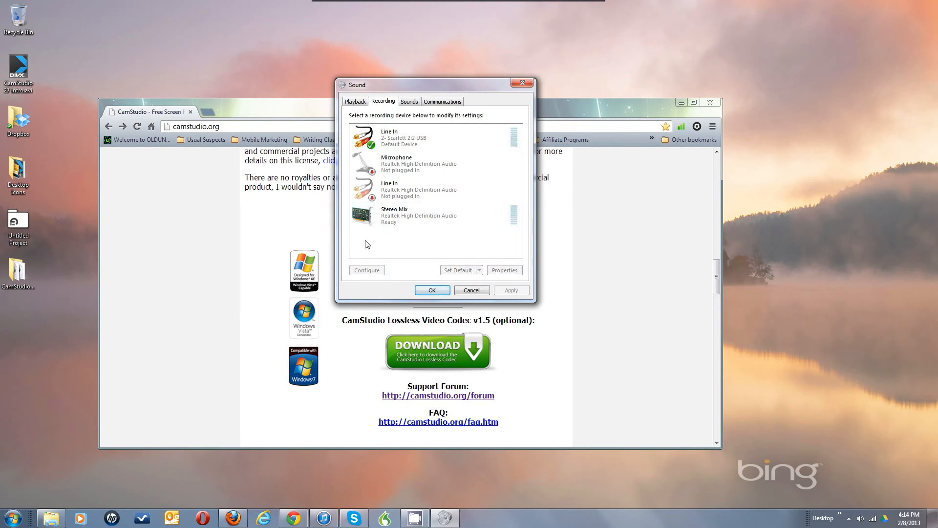
right_click(367, 241)
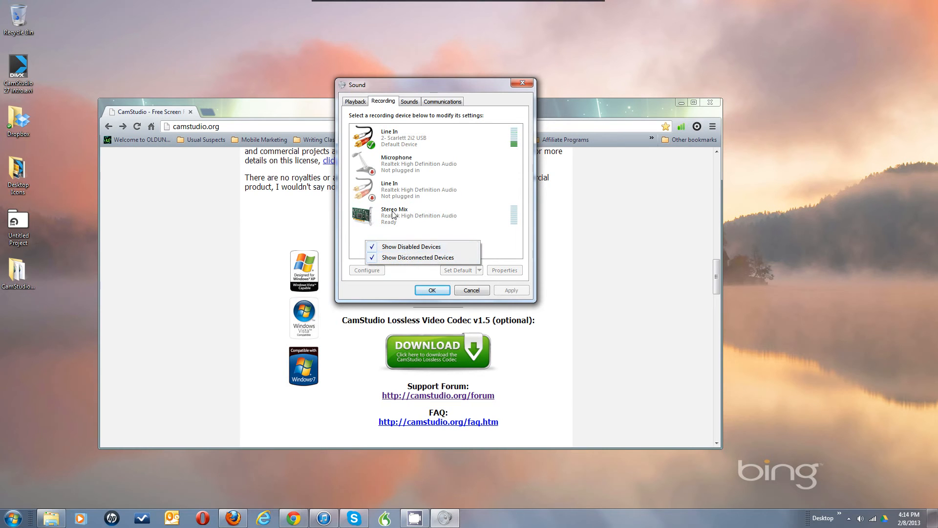
left_click(464, 234)
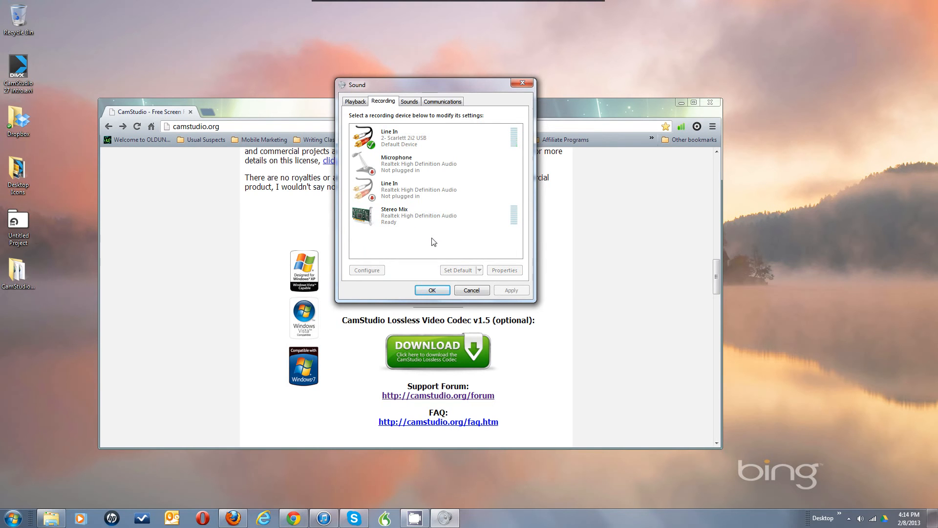
right_click(391, 214)
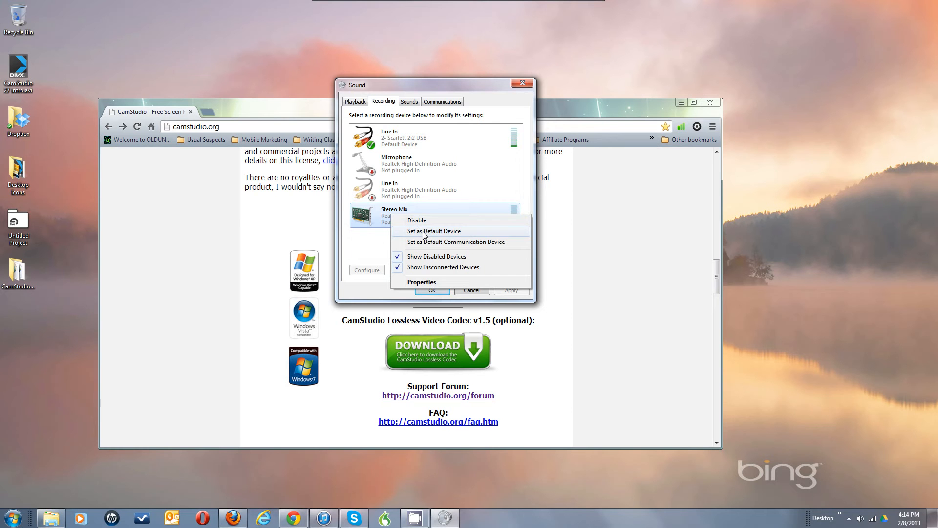
left_click(369, 245)
Inspect the Listen settings in the Stereo Mix properties and close them without saving changes.
double_click(394, 215)
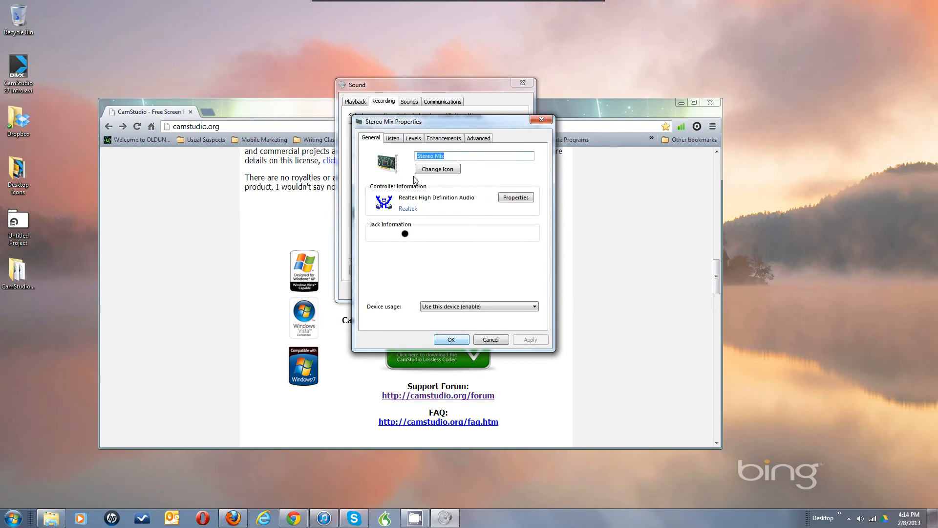
left_click(392, 138)
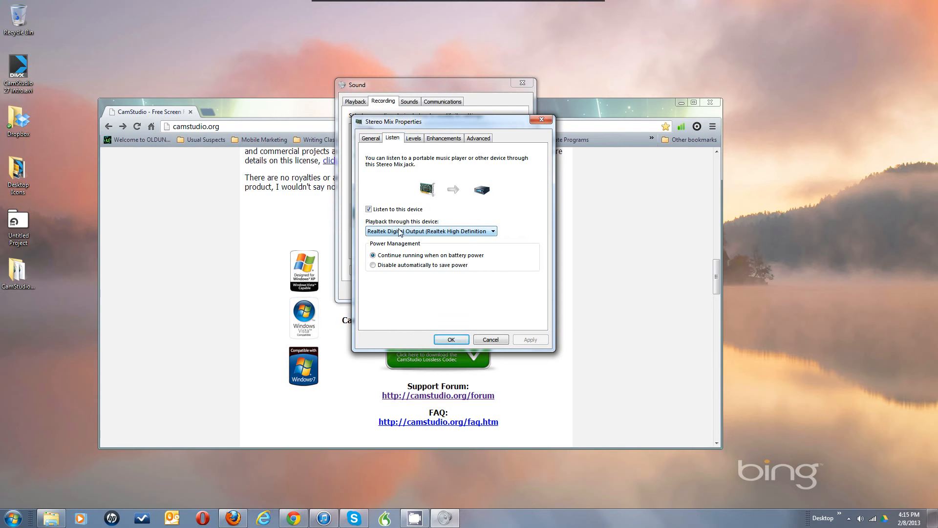
left_click(373, 210)
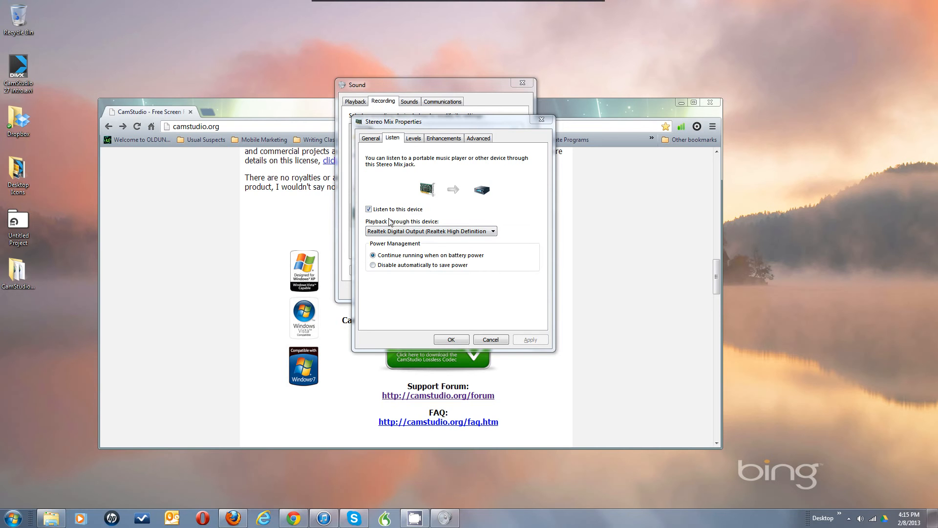
left_click(491, 340)
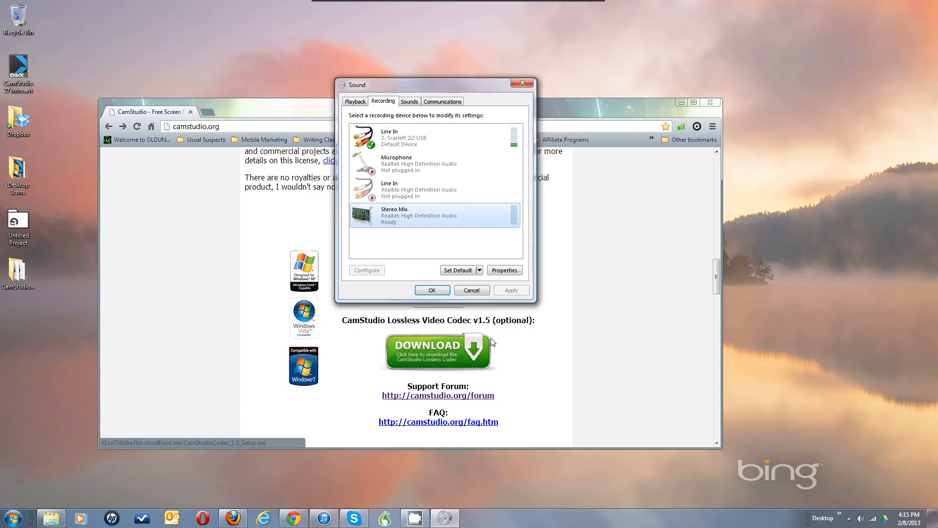
Check the default-device options of the Realtek Microphone and reselect the Scarlett 2i2 USB Line In.
left_click(399, 137)
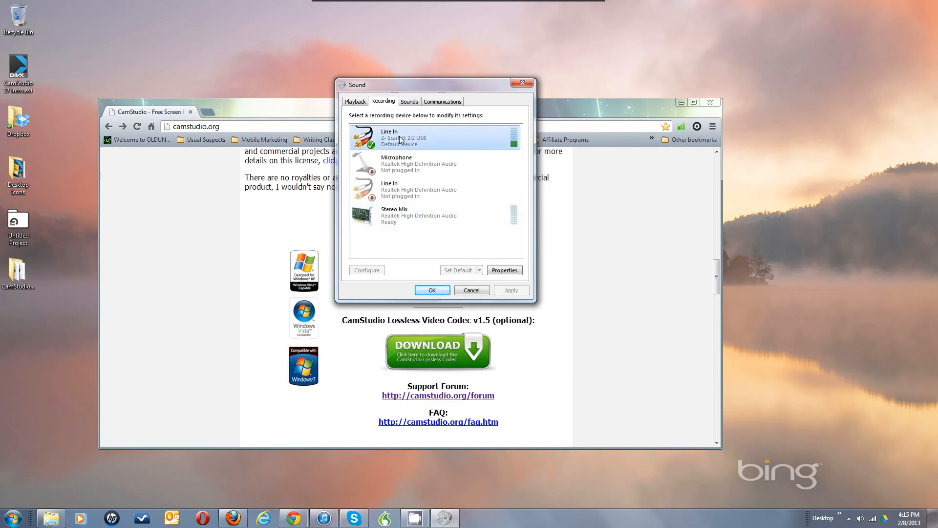
left_click(395, 166)
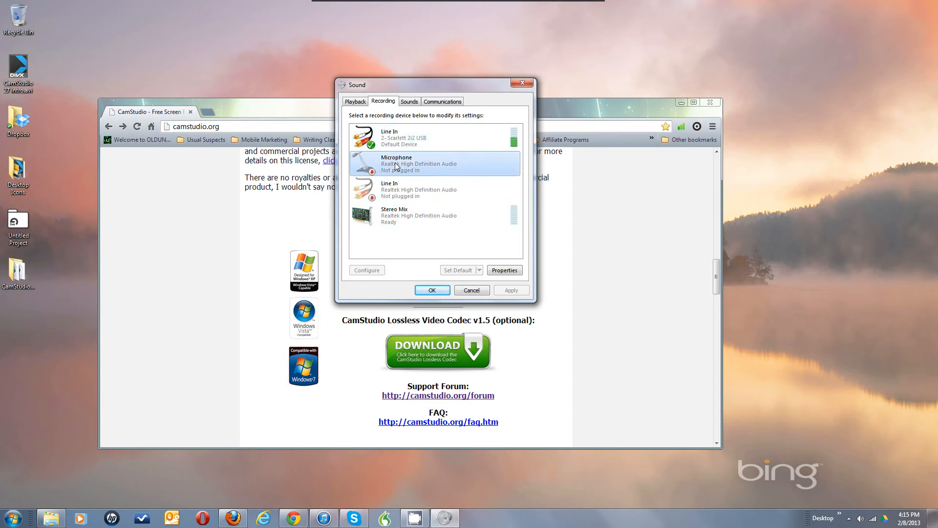
right_click(396, 164)
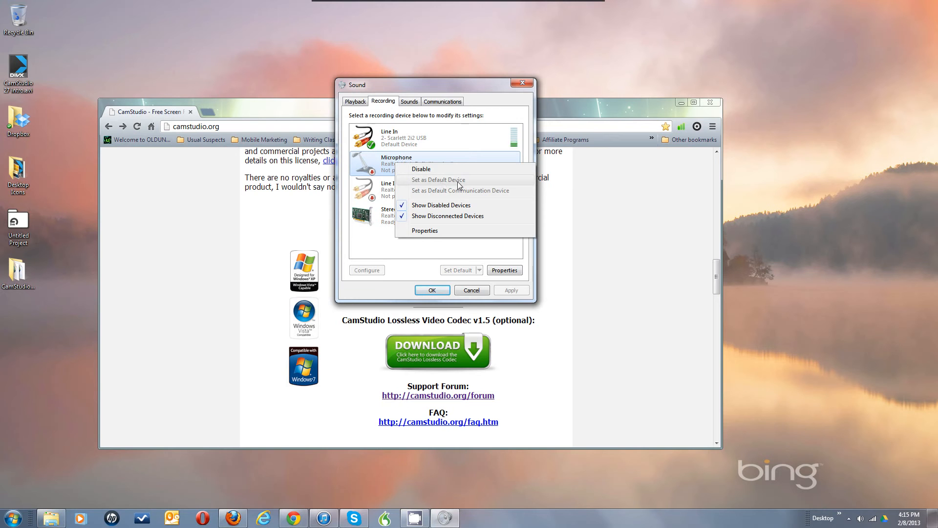
left_click(426, 132)
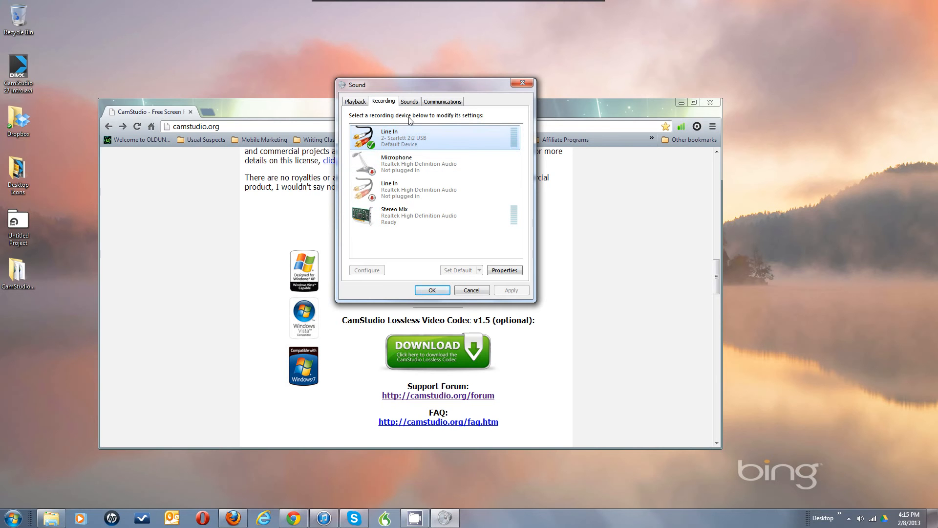
Look through the full list of playback devices in the Sound settings.
left_click(356, 102)
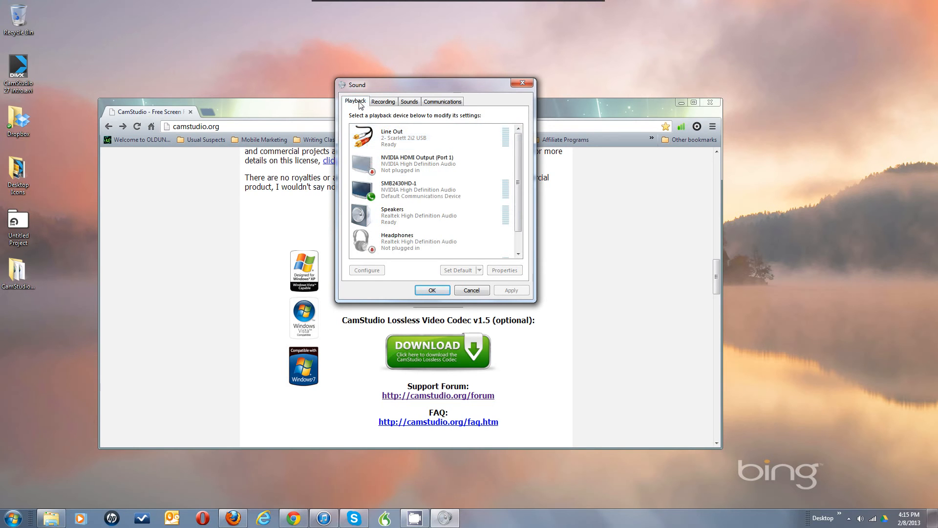
left_click(399, 135)
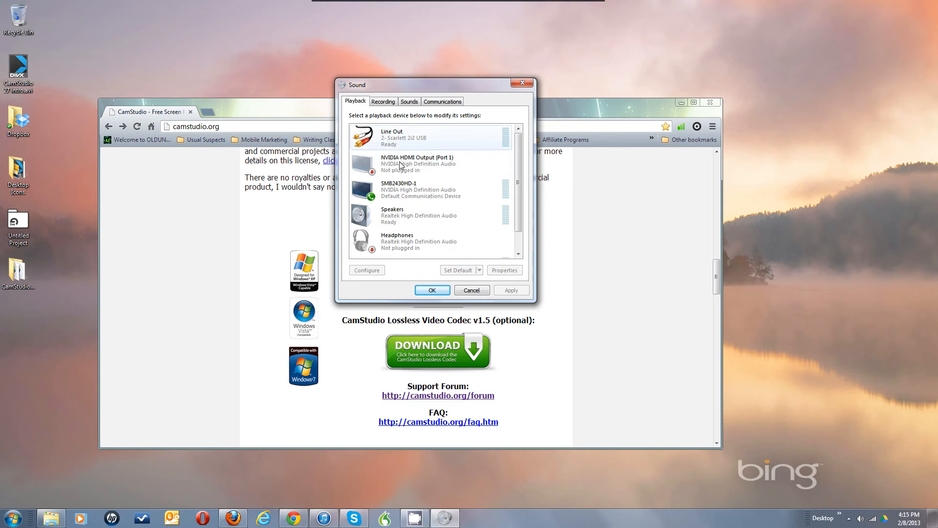
left_click(519, 238)
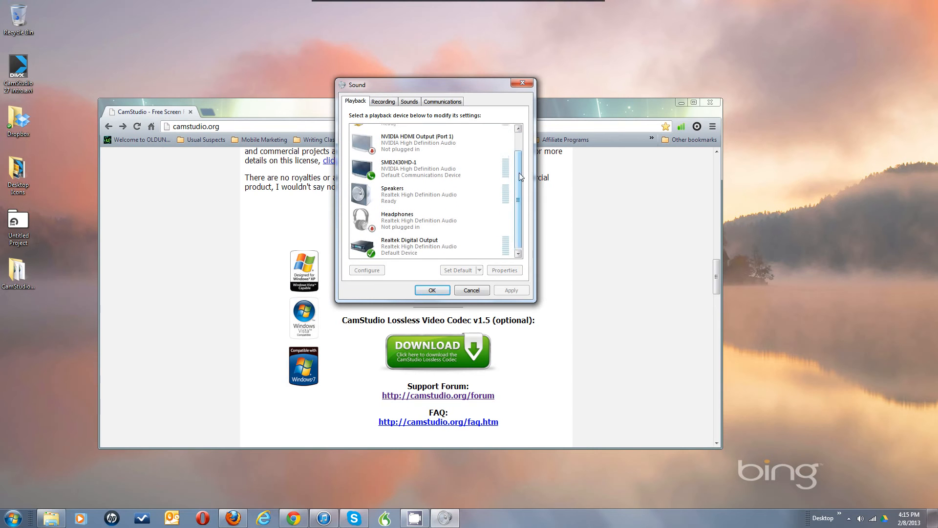
left_click_drag(519, 174, 519, 155)
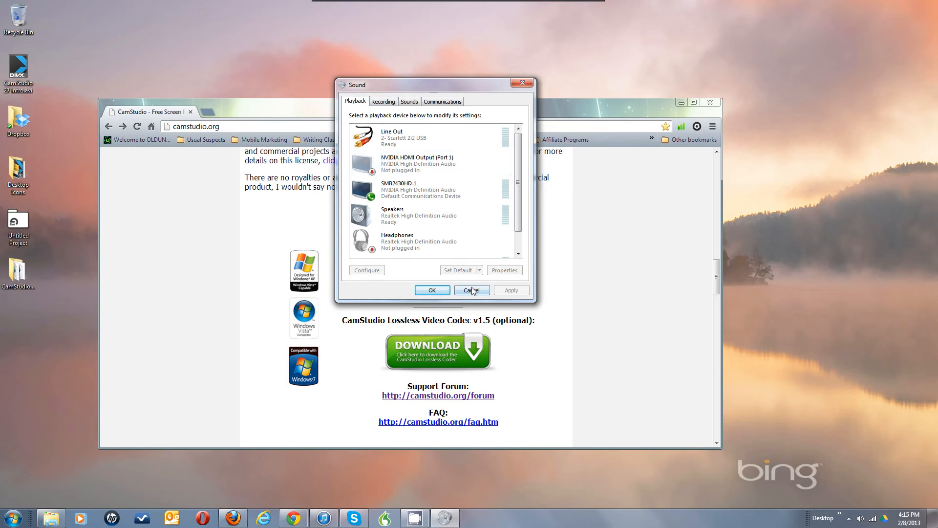
Return to the recording devices, check the Realtek Microphone's options again, and close the Sound settings without saving changes.
left_click(390, 102)
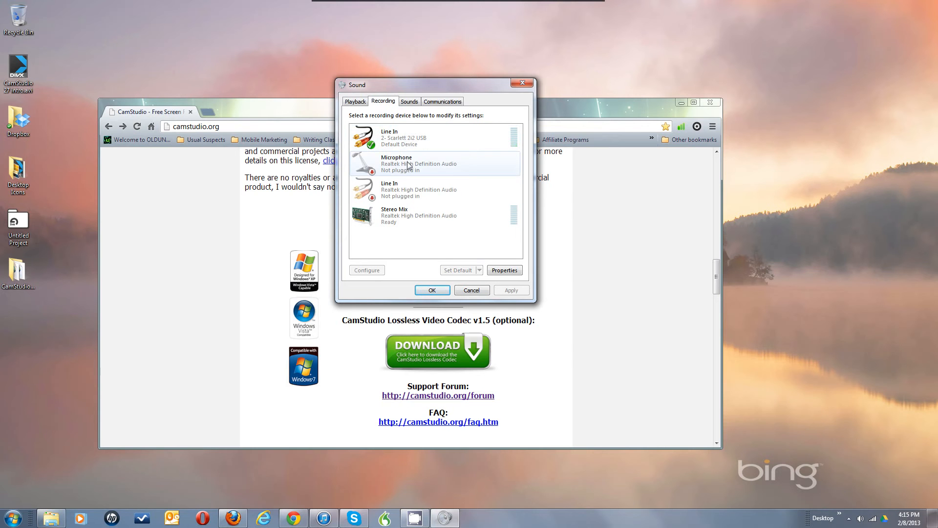
right_click(402, 167)
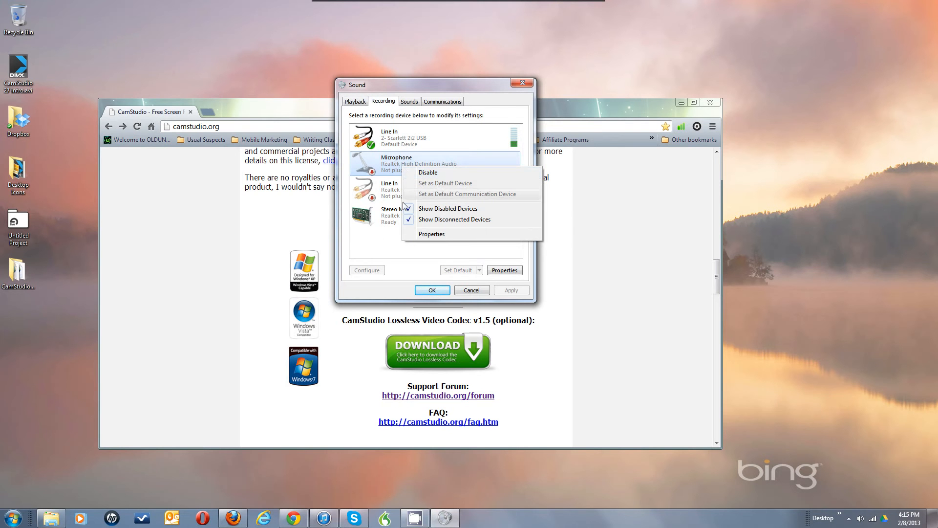
left_click(379, 238)
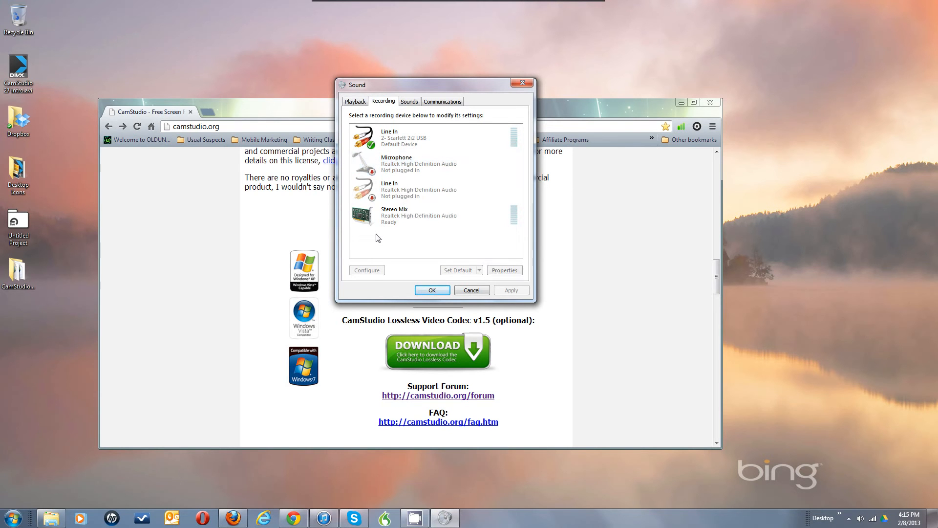
left_click(480, 290)
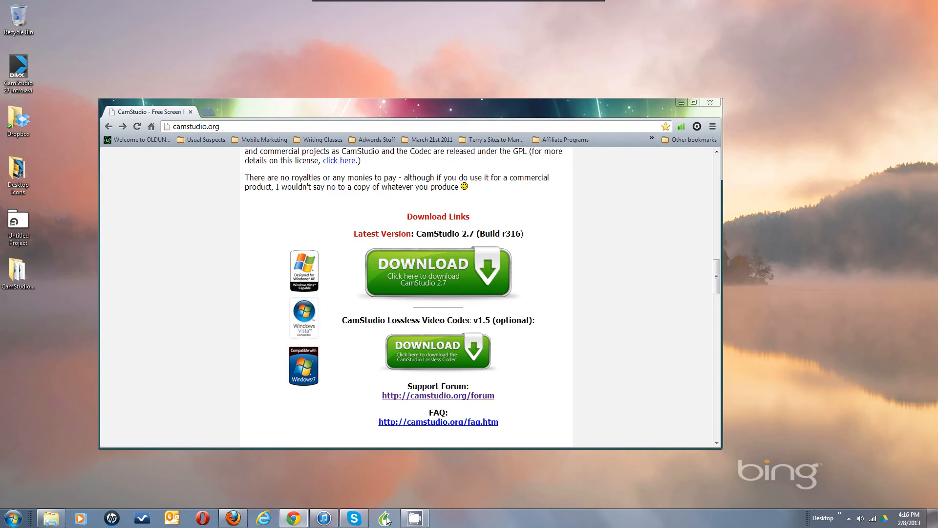
Return to CamStudio's microphone audio options, keep the Scarlett 2i2 USB Line In as capture device, and set the recording format to 44.1 kHz, mono, 16-bit.
left_click(410, 518)
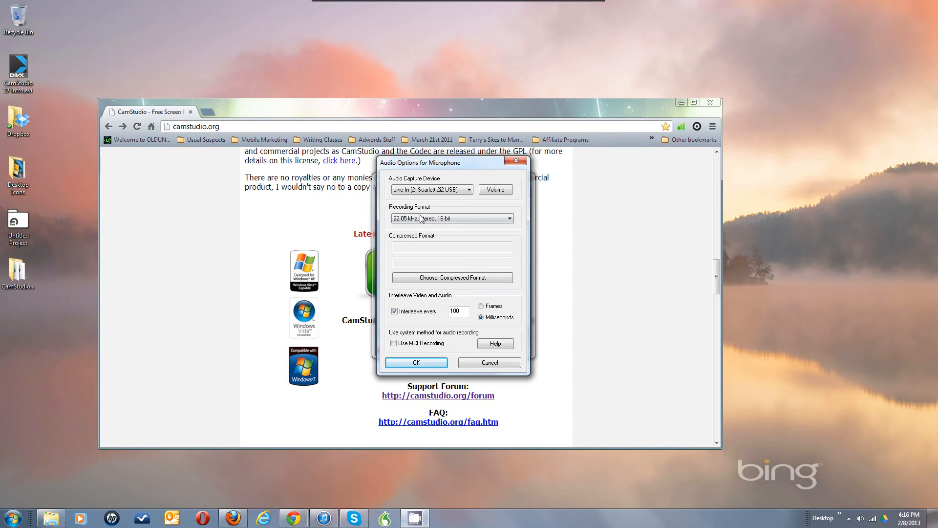
left_click(450, 190)
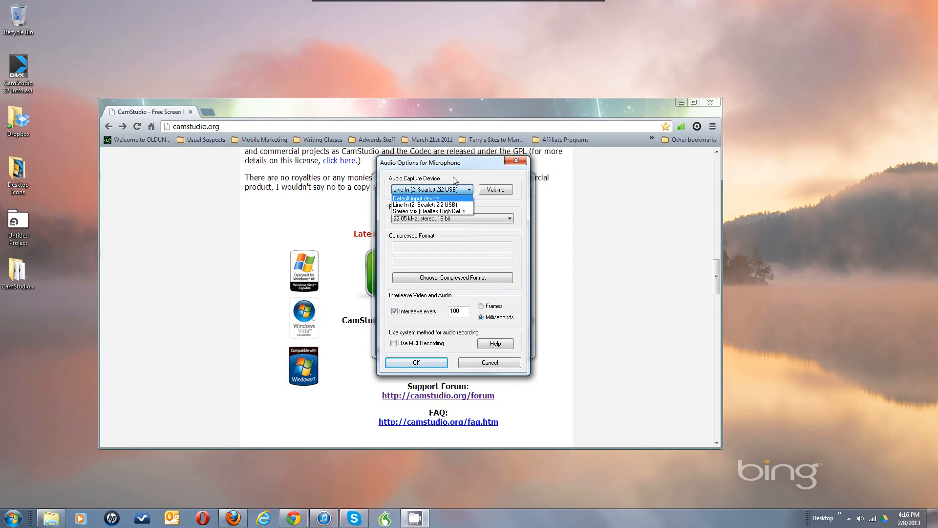
left_click(450, 208)
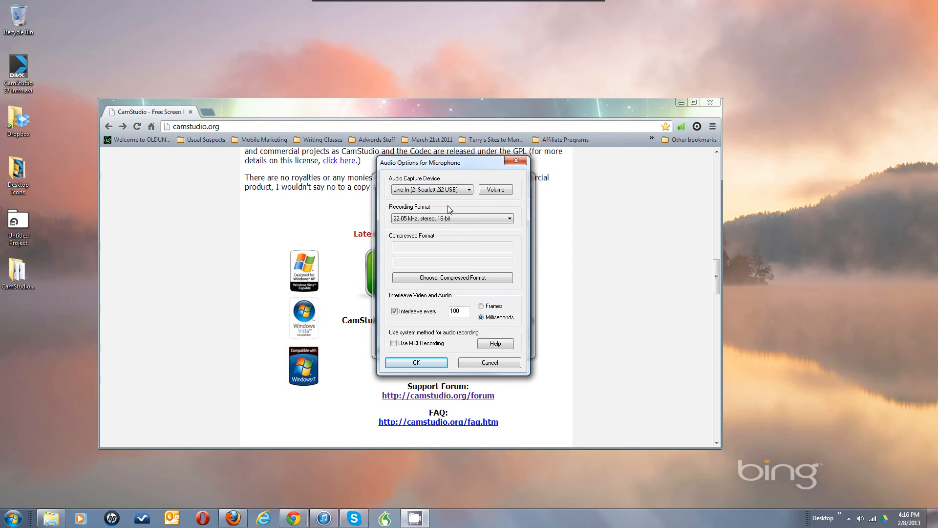
left_click(491, 219)
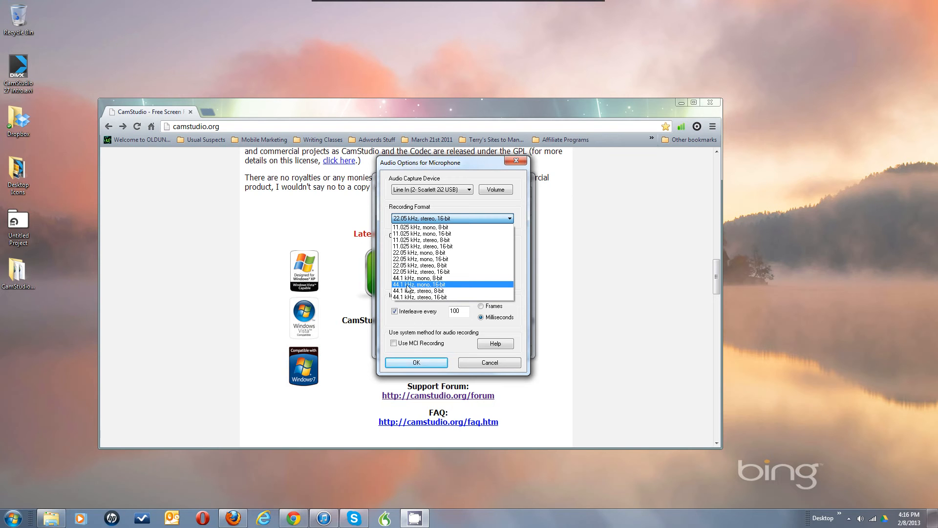
left_click(447, 285)
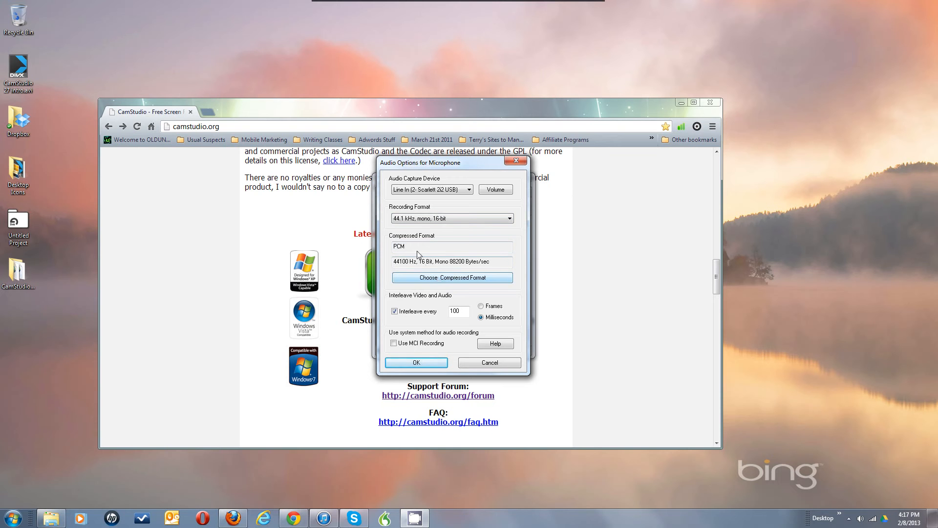
Look through the available audio compression formats and accept the dialog with PCM at 44.100 kHz, 16 Bit, Mono.
left_click(434, 278)
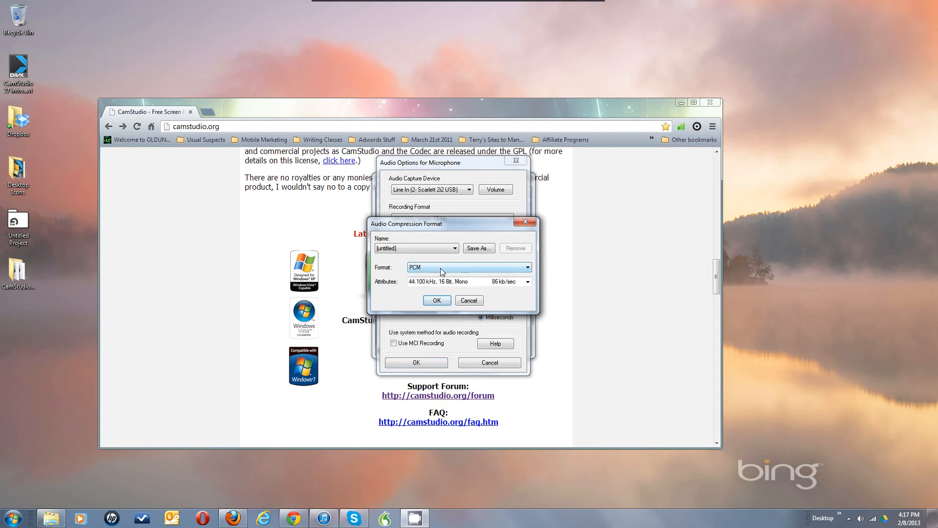
left_click(441, 268)
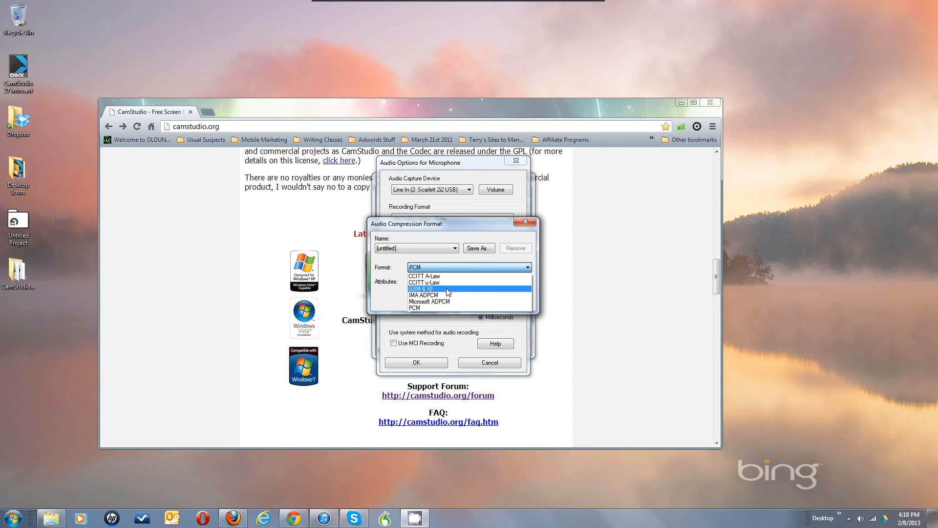
left_click(443, 226)
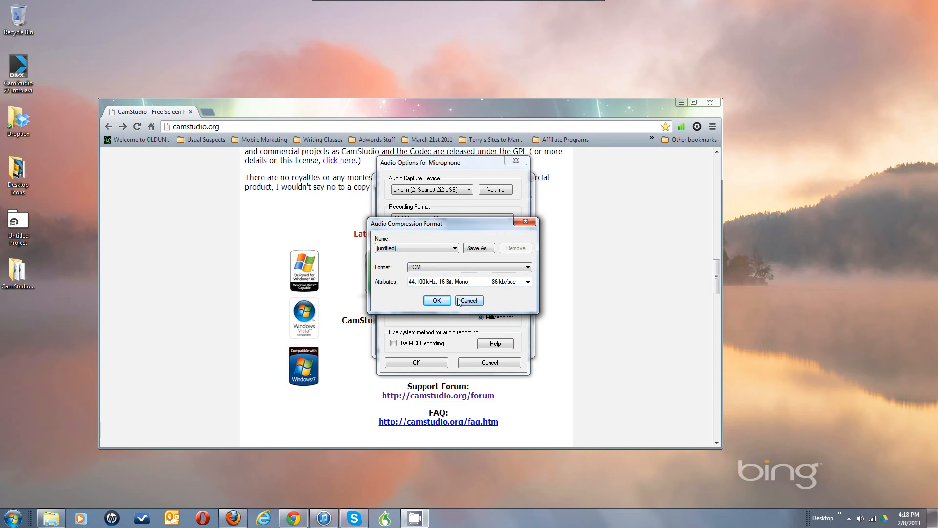
left_click(436, 301)
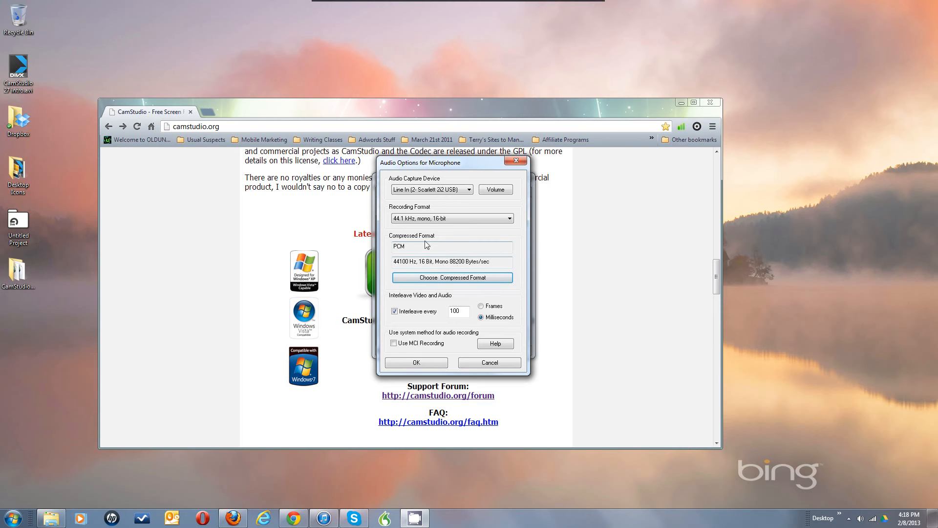
Review the recording format choices, then reselect PCM as the compressed audio format and confirm it.
left_click(432, 222)
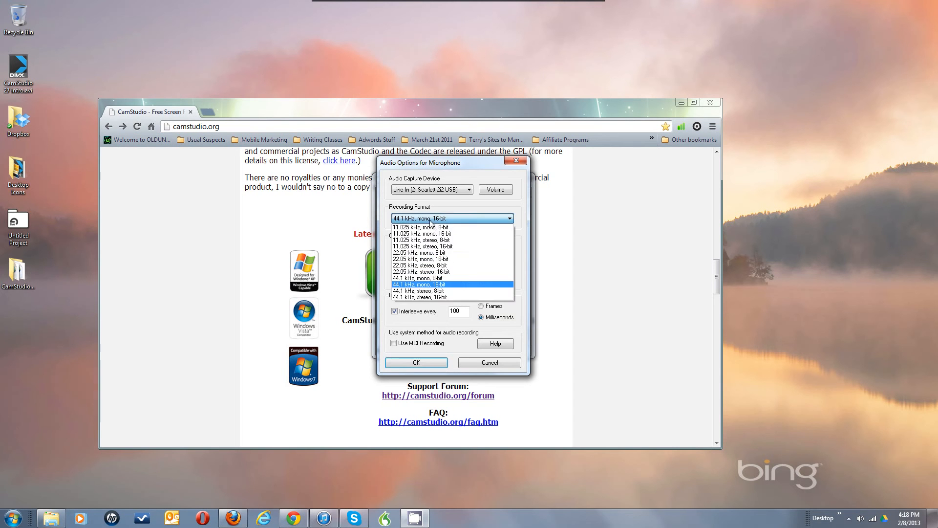
left_click(432, 220)
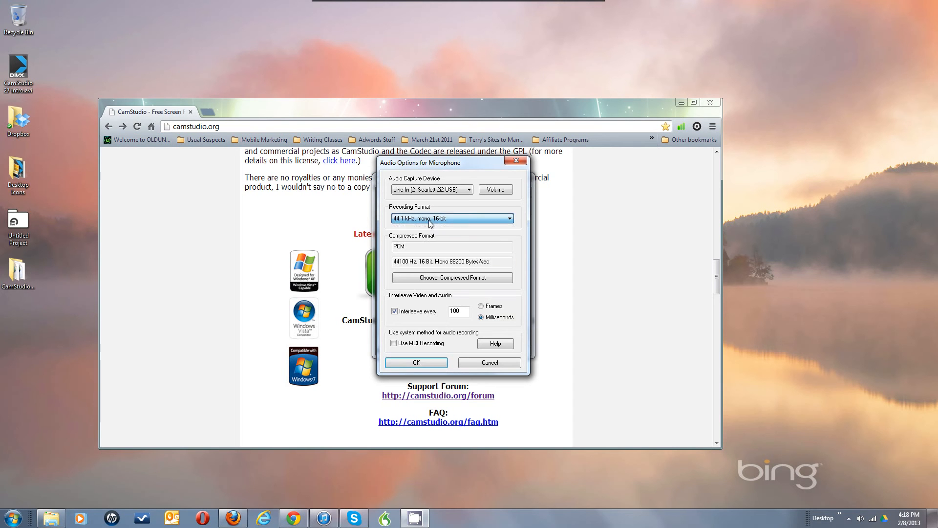
left_click(432, 278)
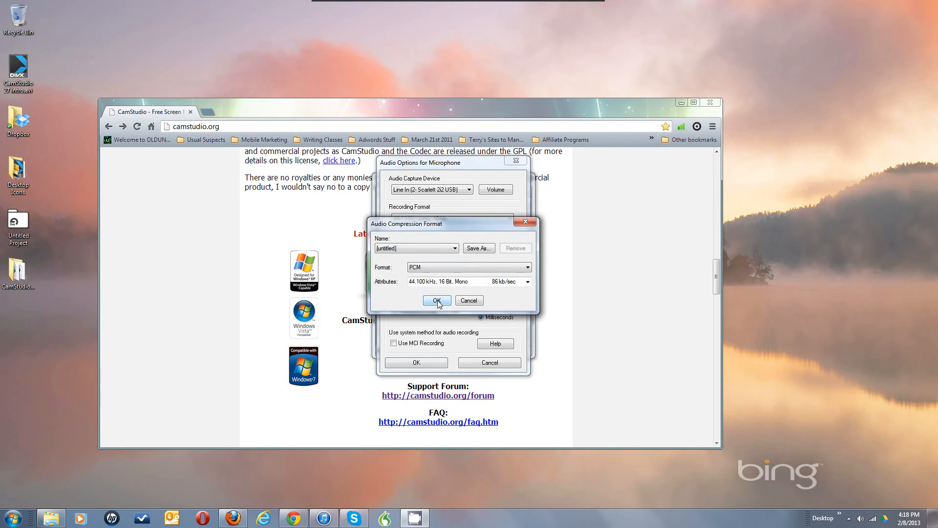
left_click(445, 269)
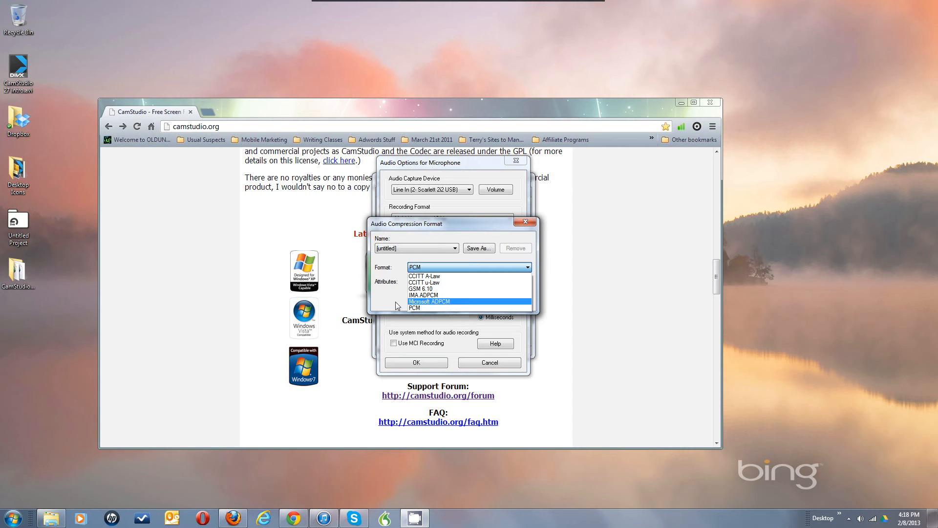
left_click(417, 308)
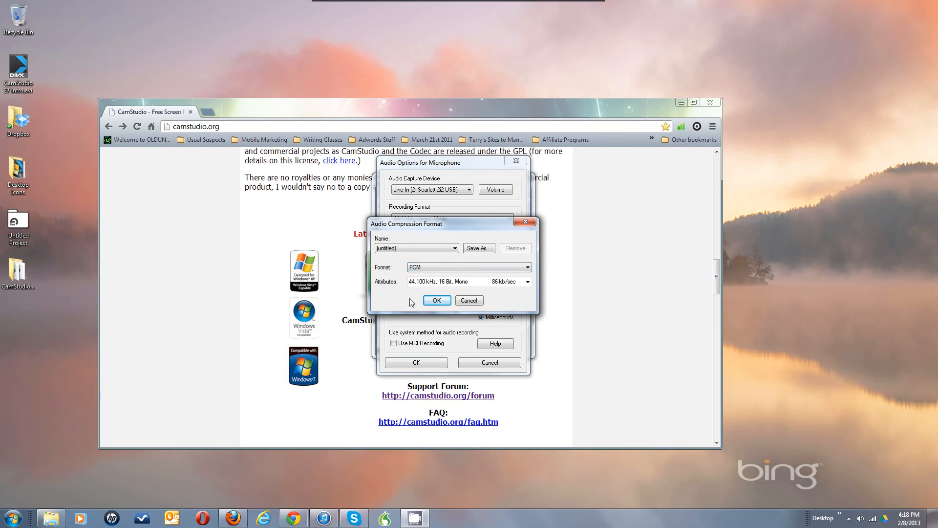
left_click(437, 300)
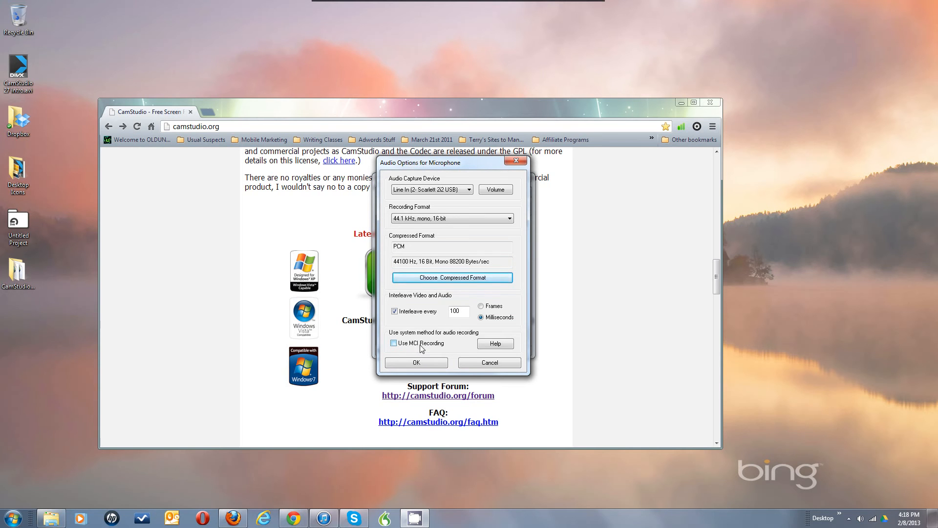
Try the 44.1 kHz, stereo, 16-bit recording format, switch back to 44.1 kHz, mono, 16-bit, and accept the microphone audio options.
left_click(448, 218)
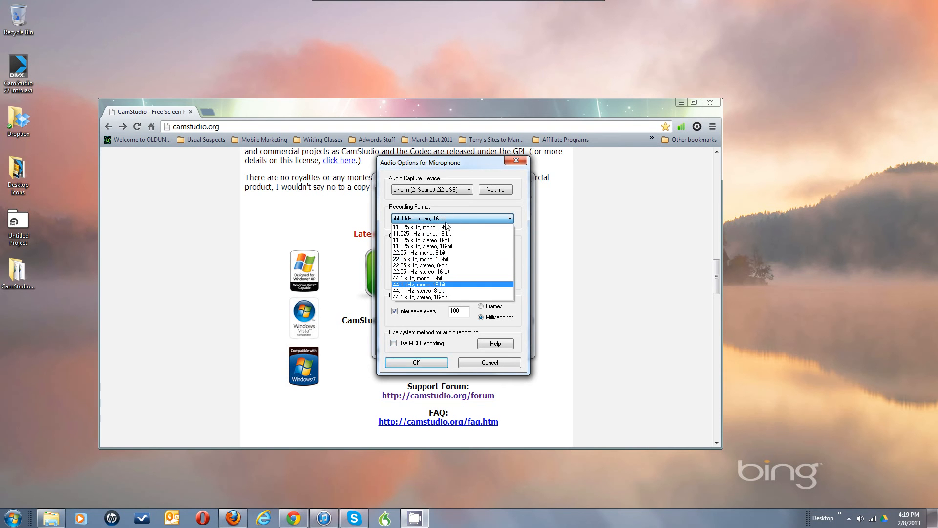
left_click(435, 297)
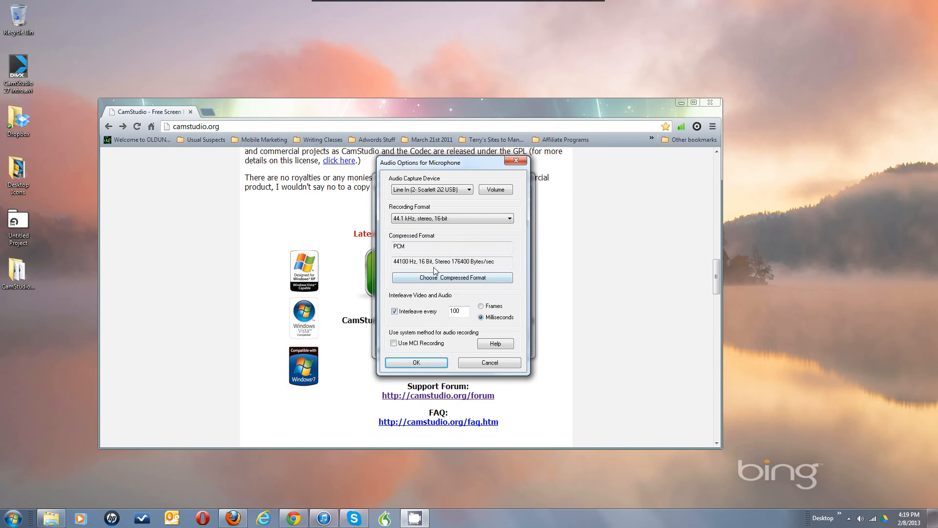
left_click(461, 218)
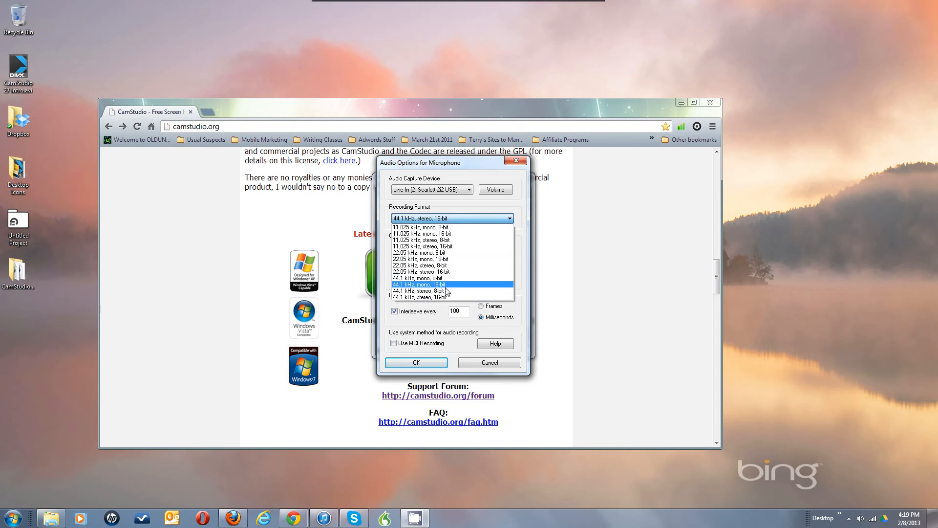
left_click(448, 285)
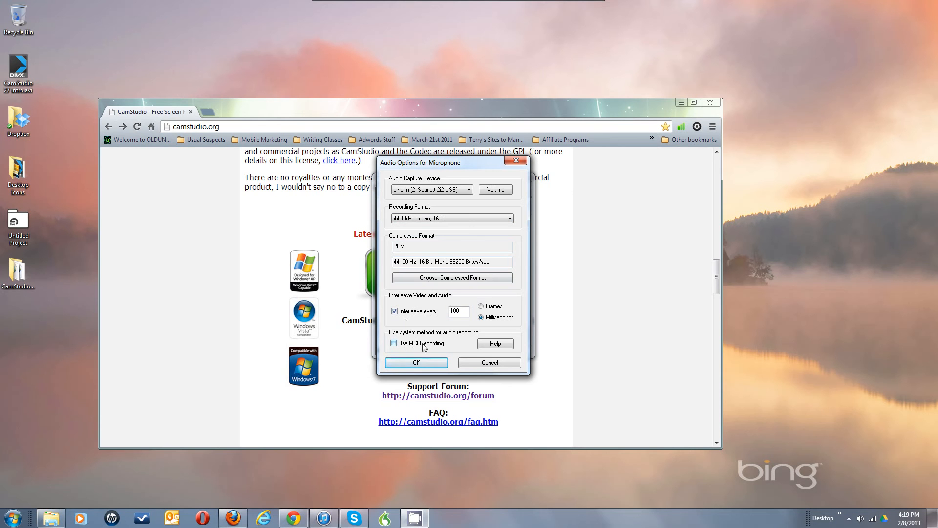
left_click(464, 248)
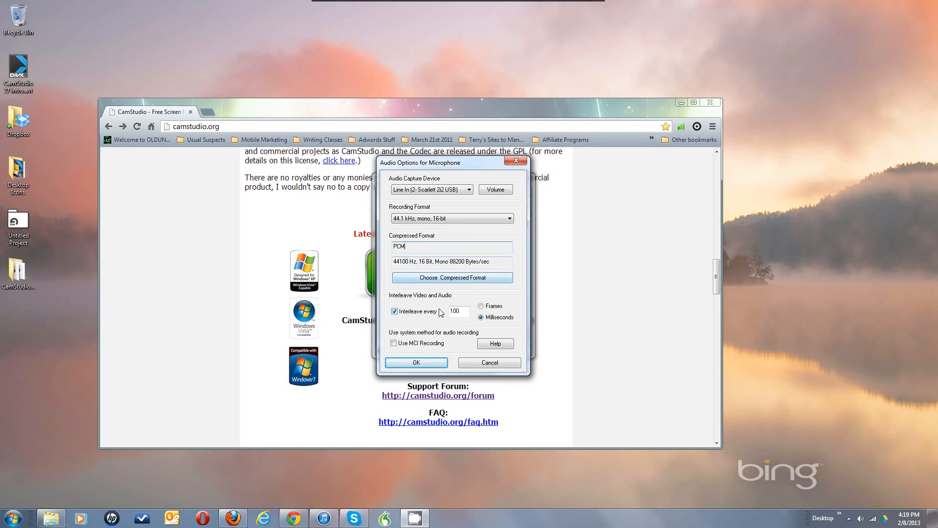
left_click(432, 363)
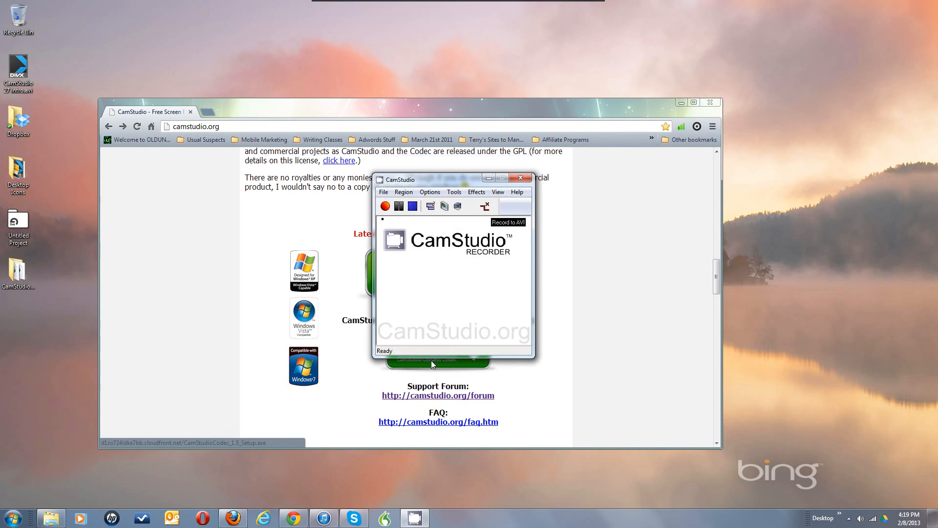
left_click(433, 193)
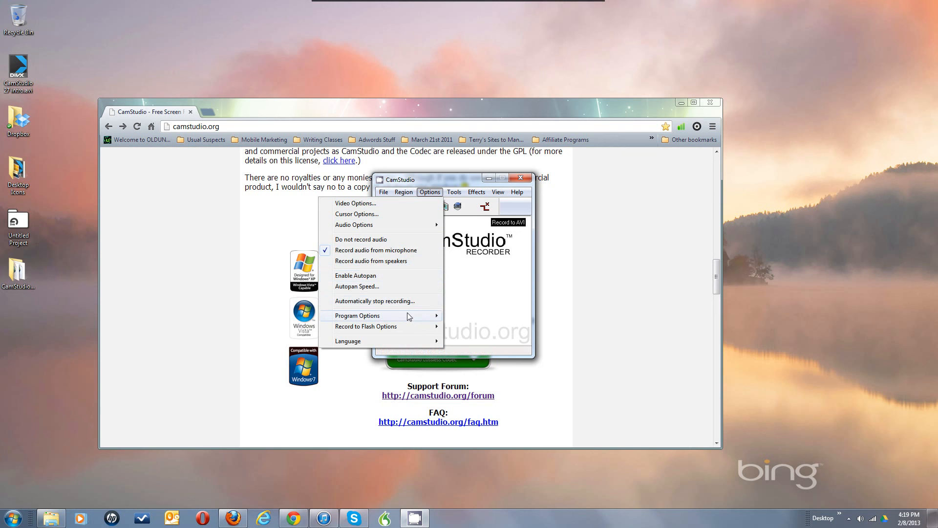
mouse_move(406, 315)
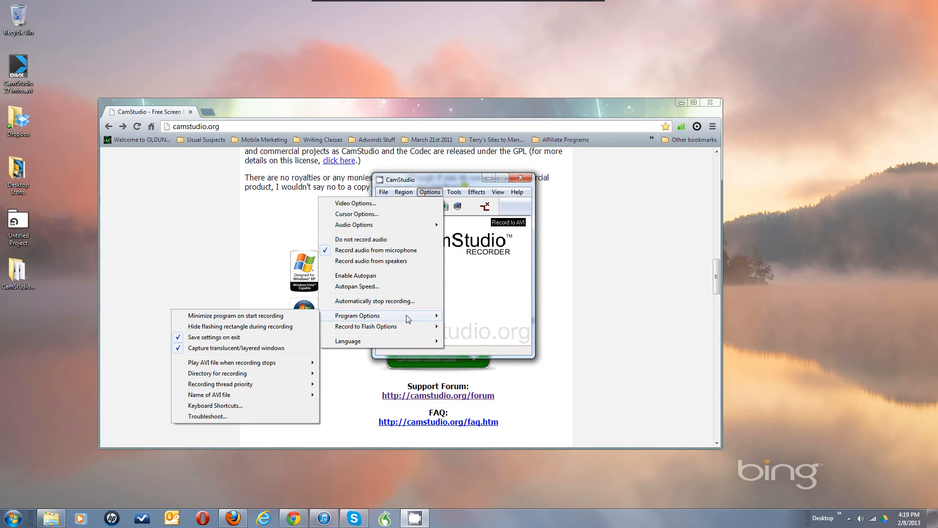
key("Escape")
key("Escape")
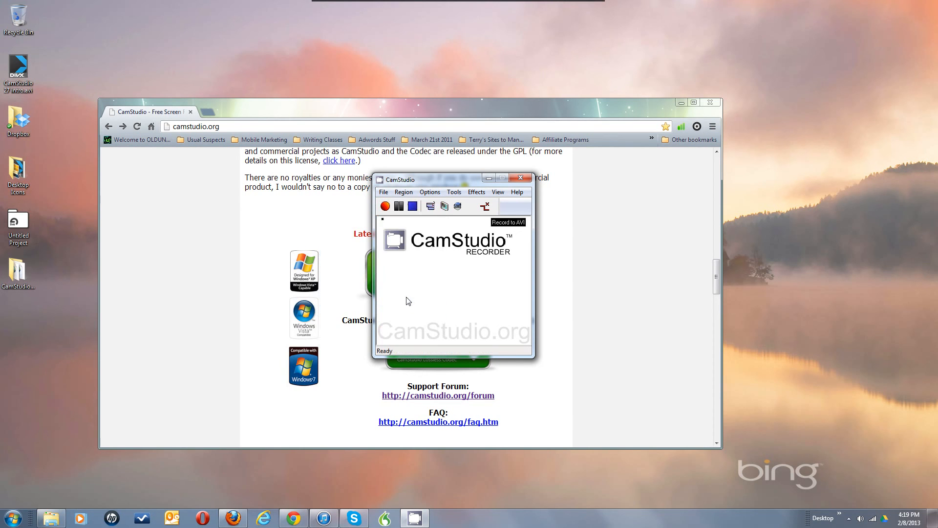
Set AVI files to play in the system default player when recording stops, and bring the CamStudio window back up.
left_click(429, 194)
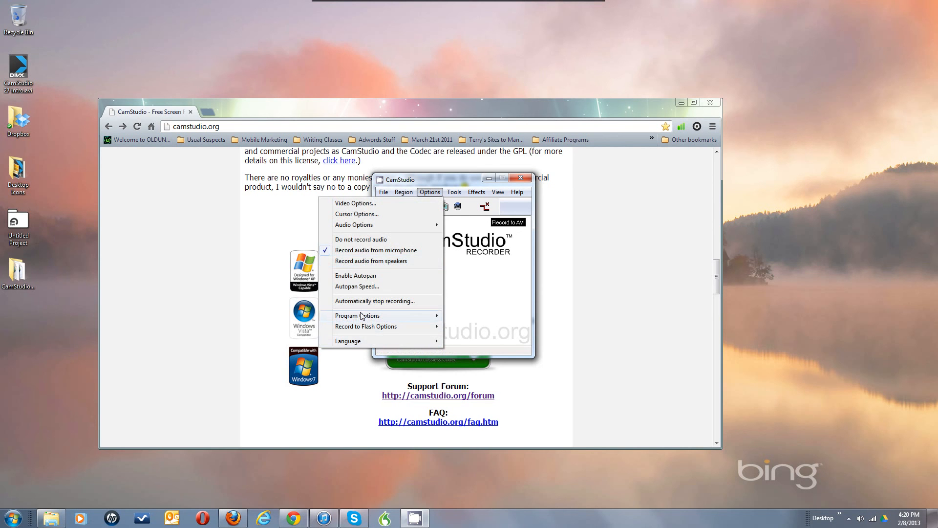
mouse_move(362, 315)
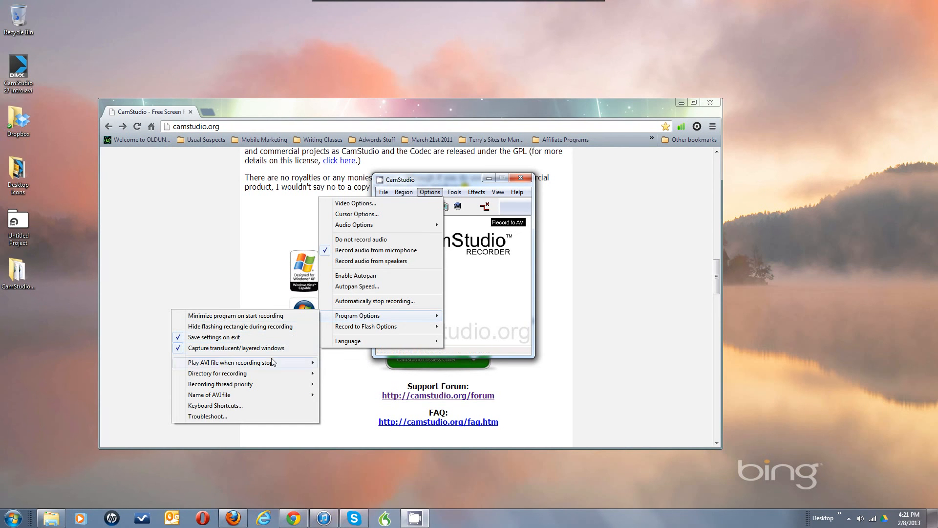
mouse_move(270, 365)
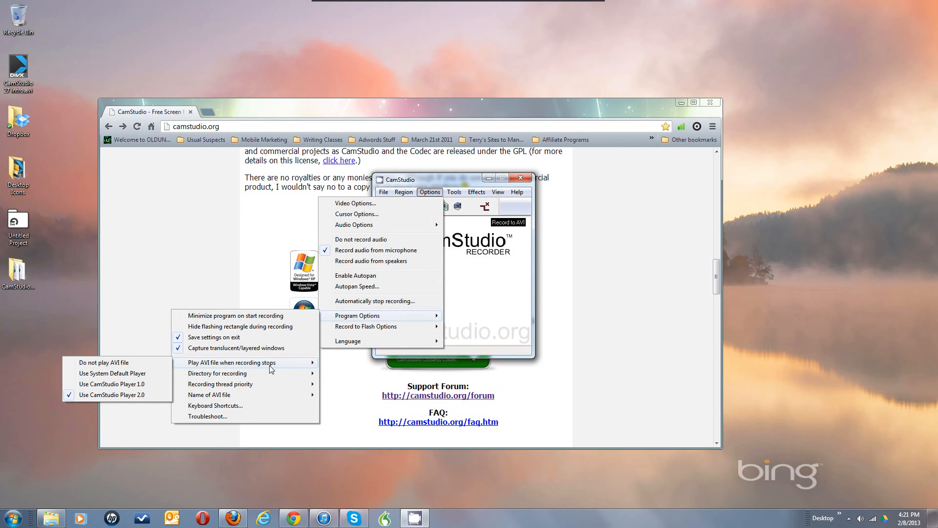
left_click(145, 374)
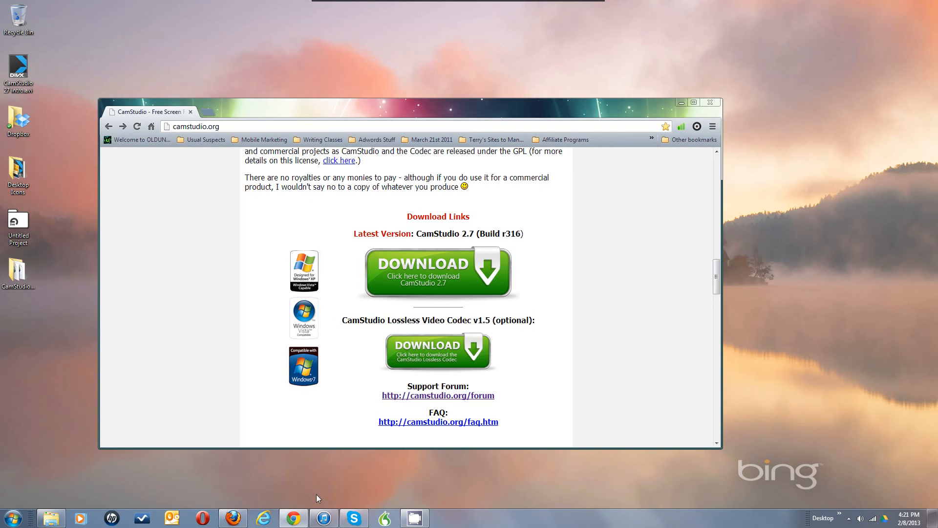
left_click(413, 519)
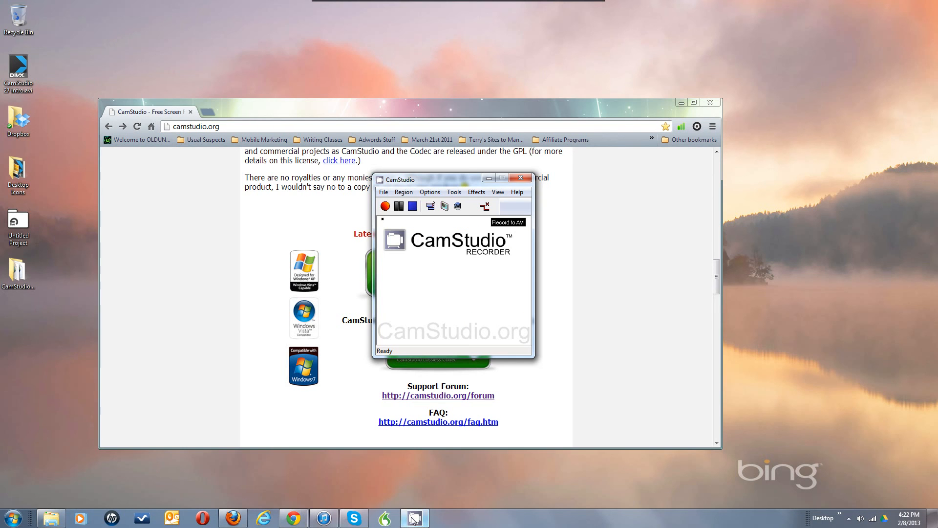
left_click(423, 196)
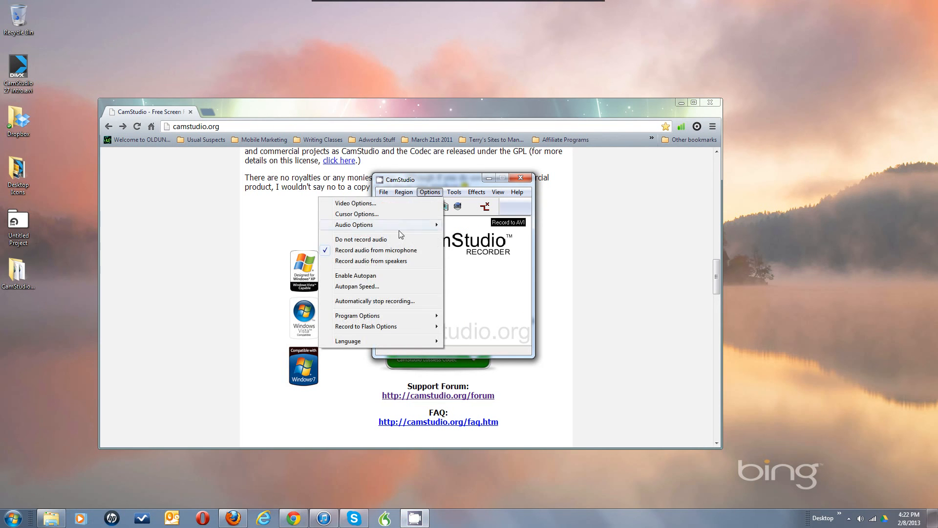
mouse_move(365, 320)
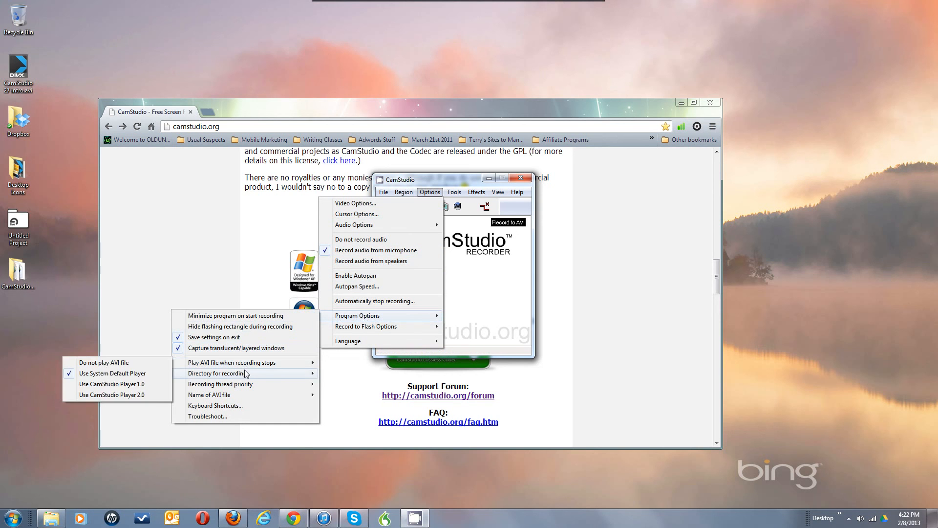
mouse_move(246, 373)
key("Escape")
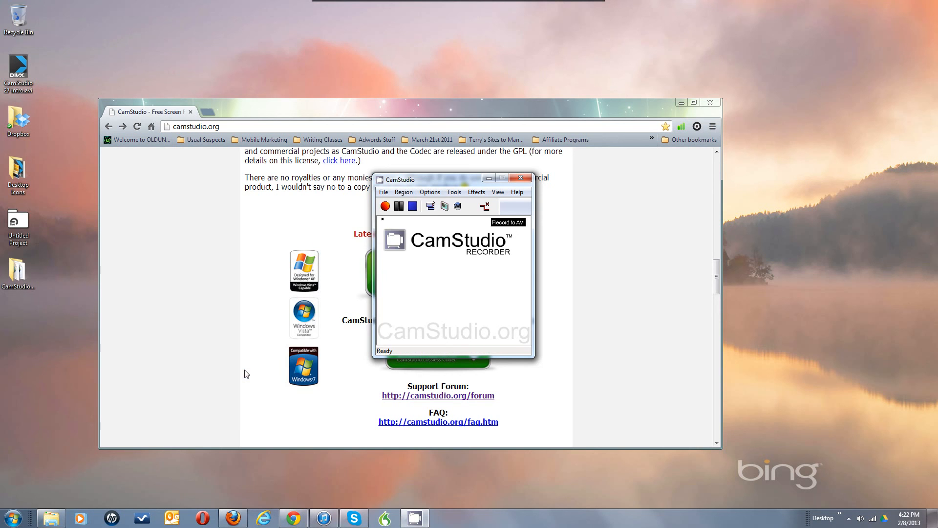
Use a user specified recording directory and set it to the Camstudio Temp Files folder inside the user's My Videos folder on drive C.
left_click(430, 192)
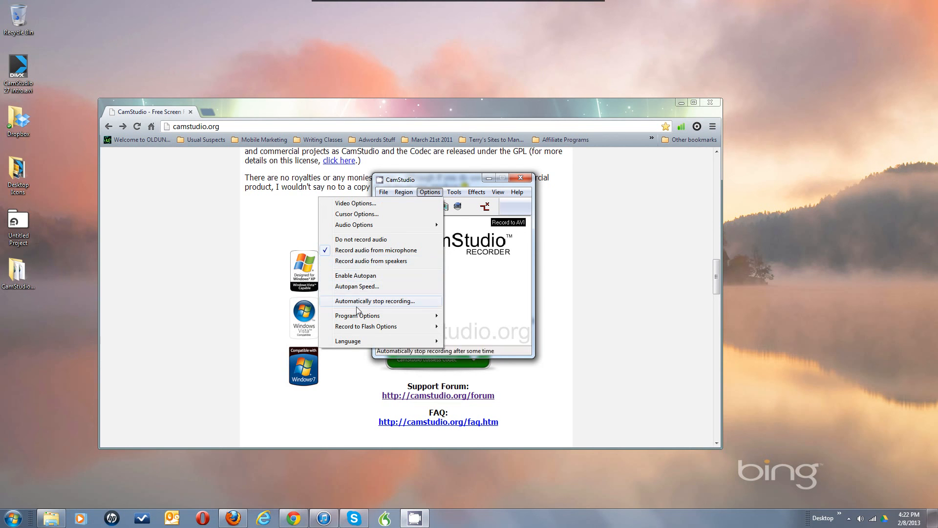
mouse_move(231, 376)
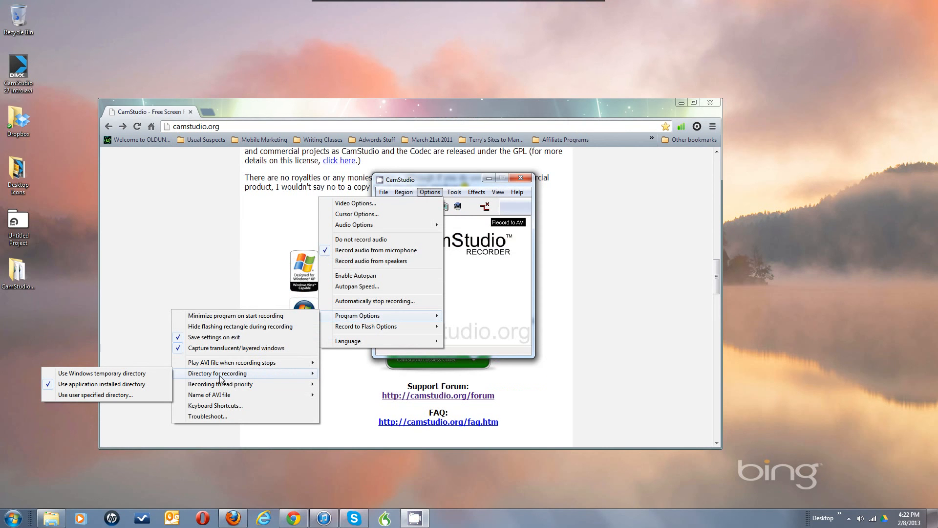
left_click(148, 396)
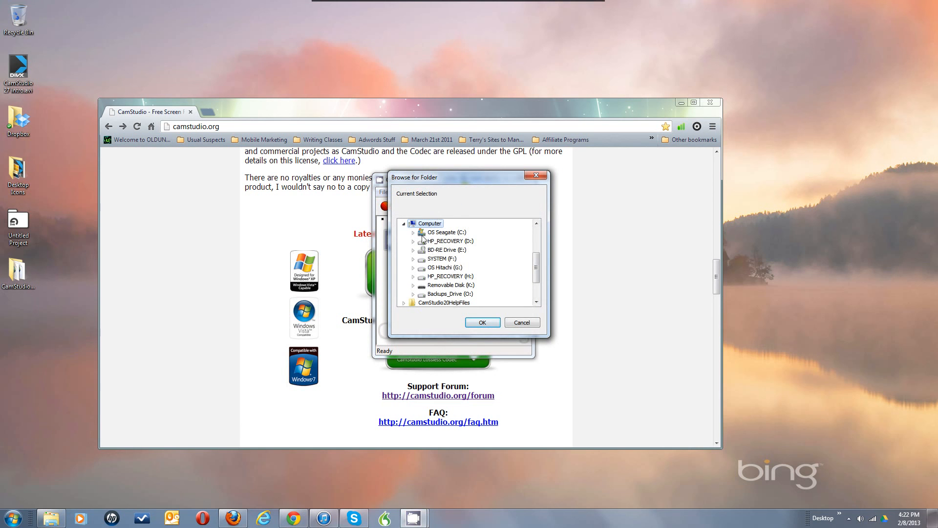
left_click(413, 232)
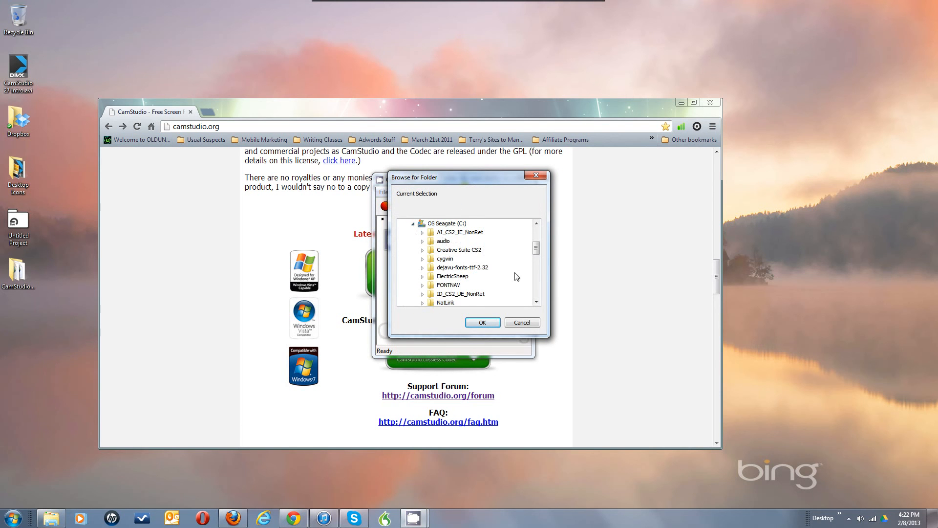
scroll(536, 286, "down", 5)
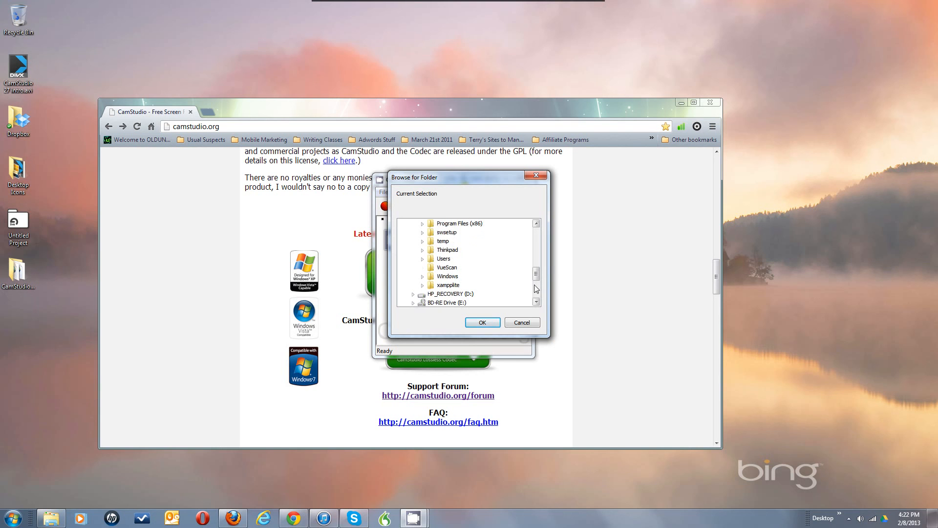
double_click(442, 259)
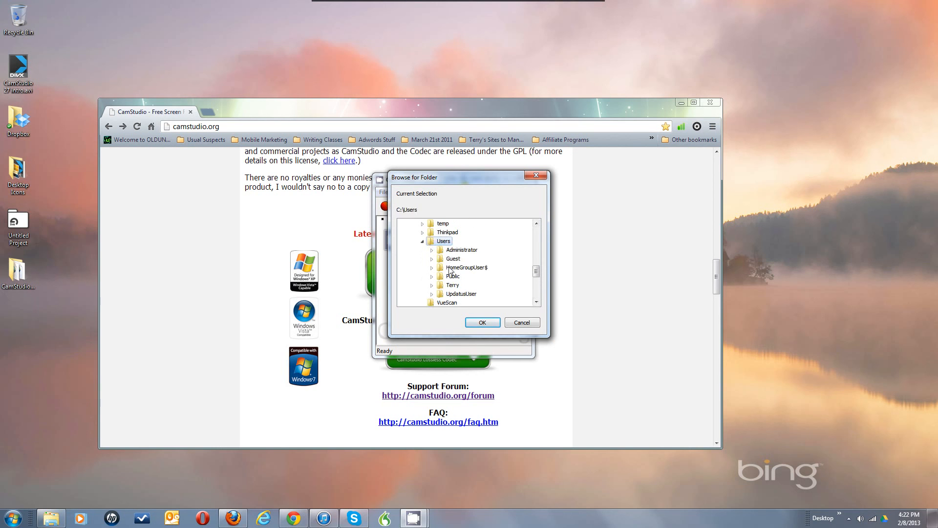
double_click(452, 286)
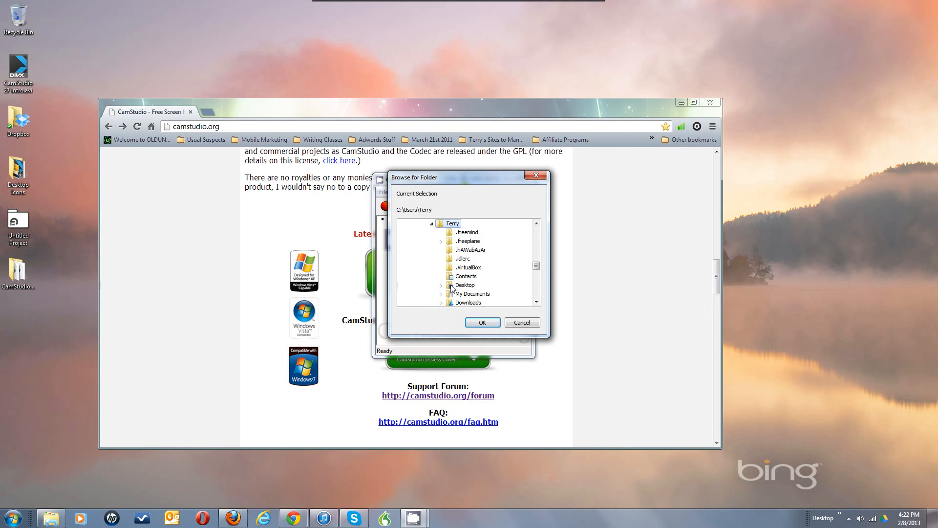
left_click(537, 294)
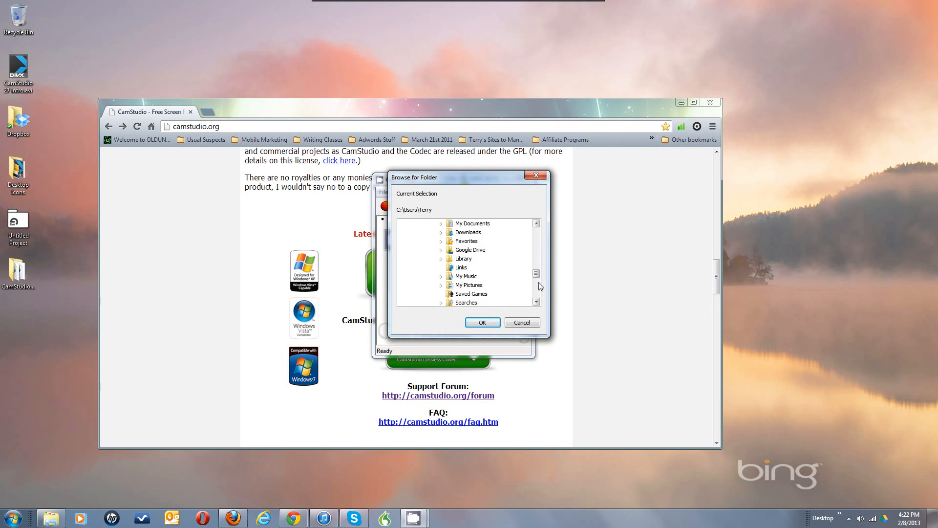
left_click(537, 285)
double_click(472, 251)
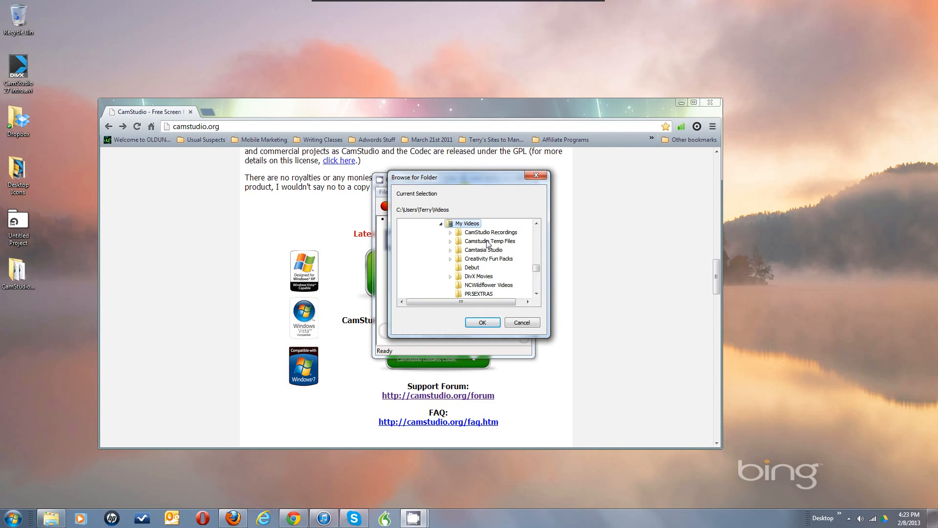
left_click(487, 242)
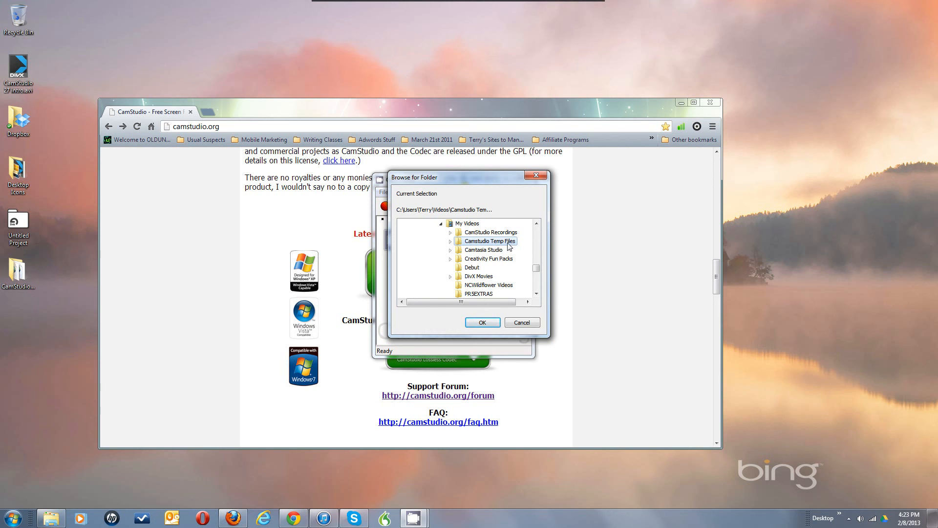
double_click(508, 242)
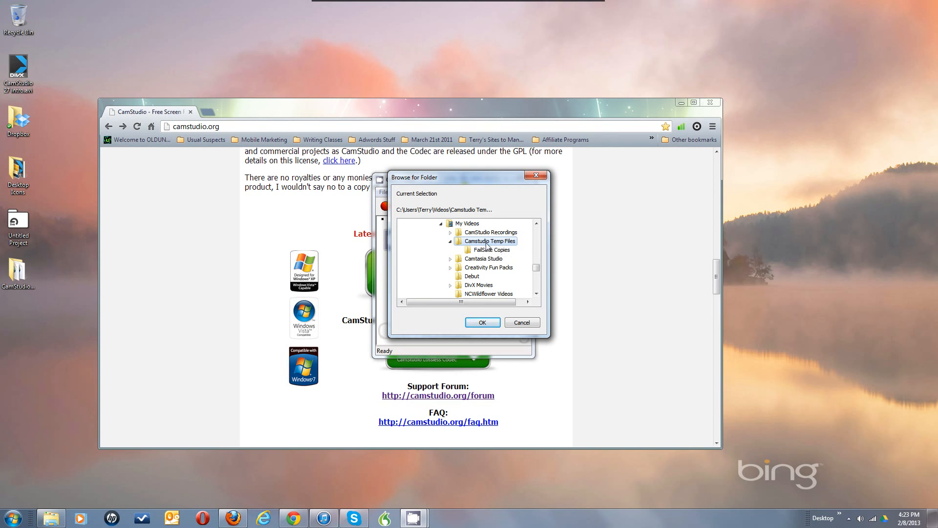
left_click(483, 322)
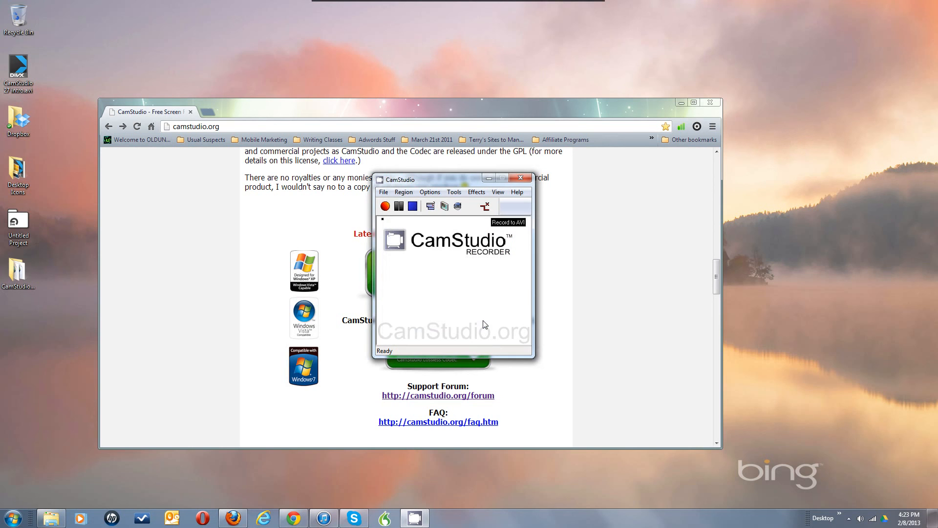
Review the program options for recording thread priority, recording directory and name of the AVI file.
left_click(432, 194)
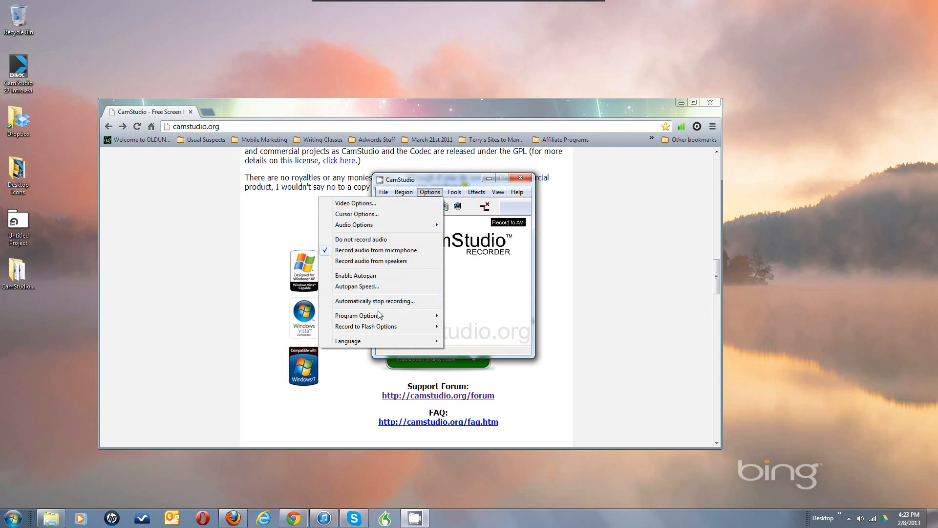
mouse_move(376, 318)
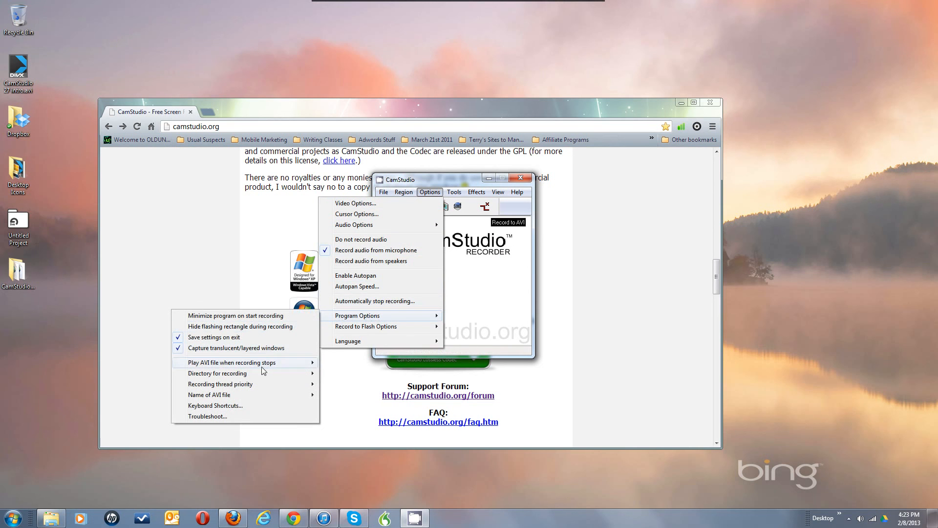
mouse_move(258, 376)
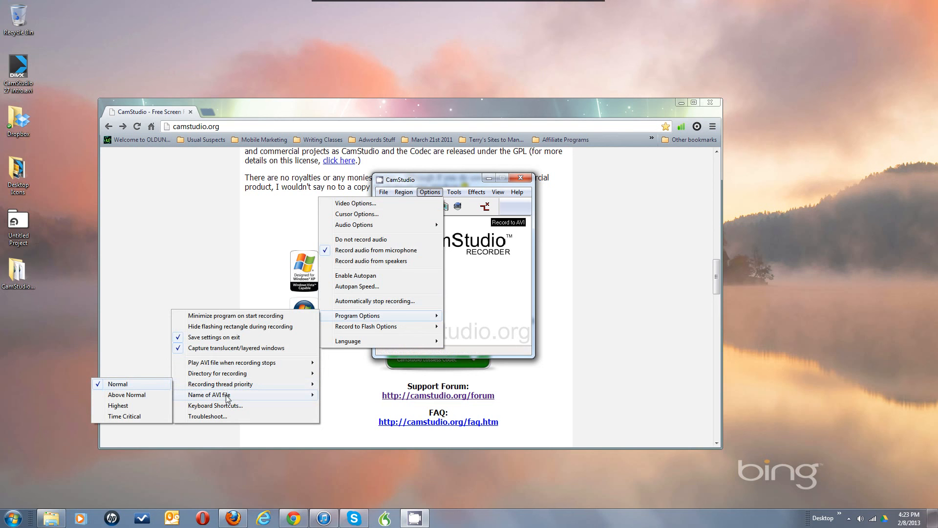
mouse_move(228, 399)
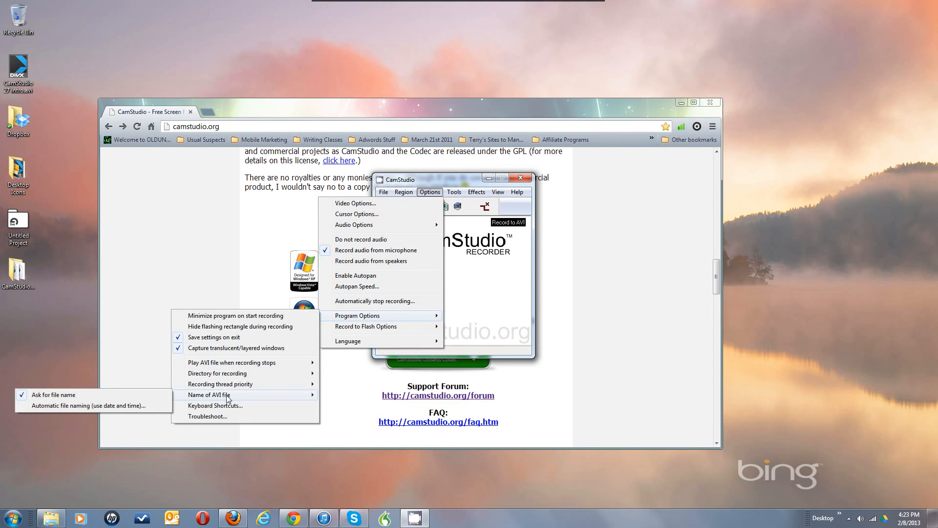
key("Escape")
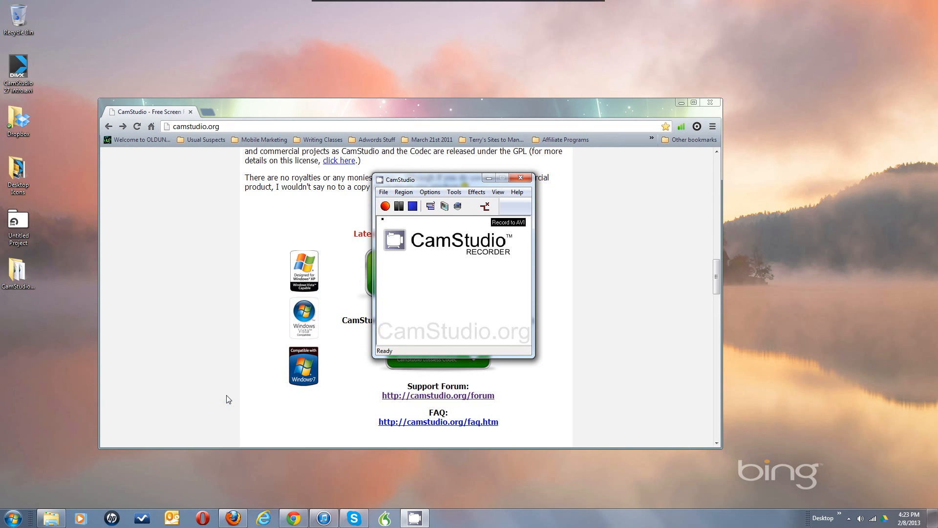
left_click(431, 195)
left_click(431, 195)
left_click(431, 194)
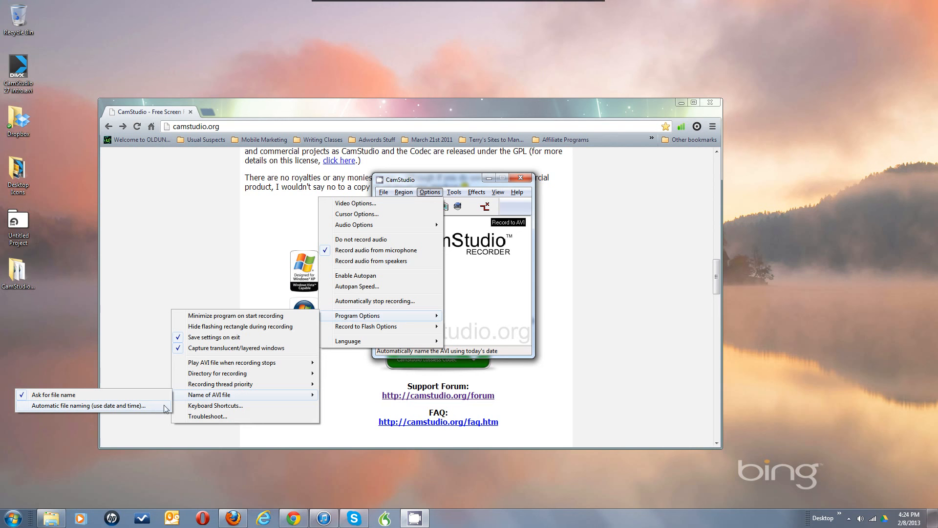
mouse_move(233, 374)
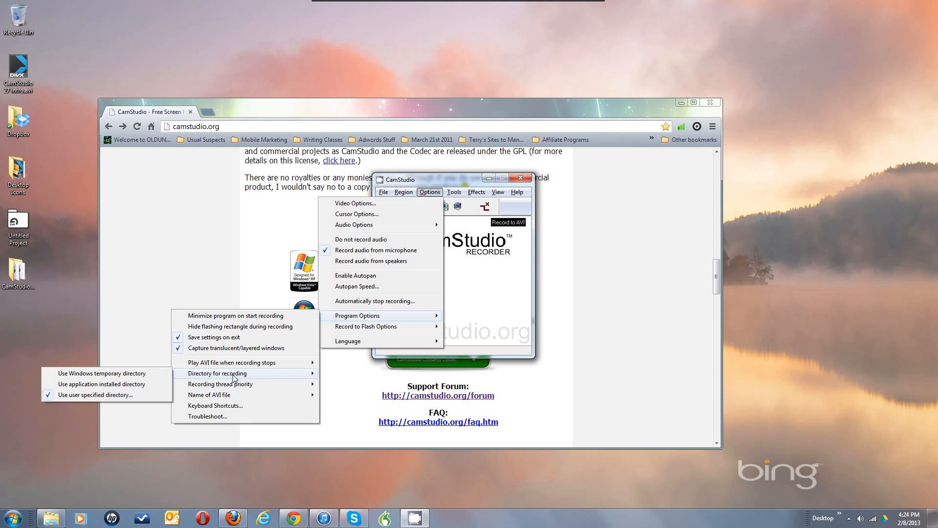
mouse_move(231, 395)
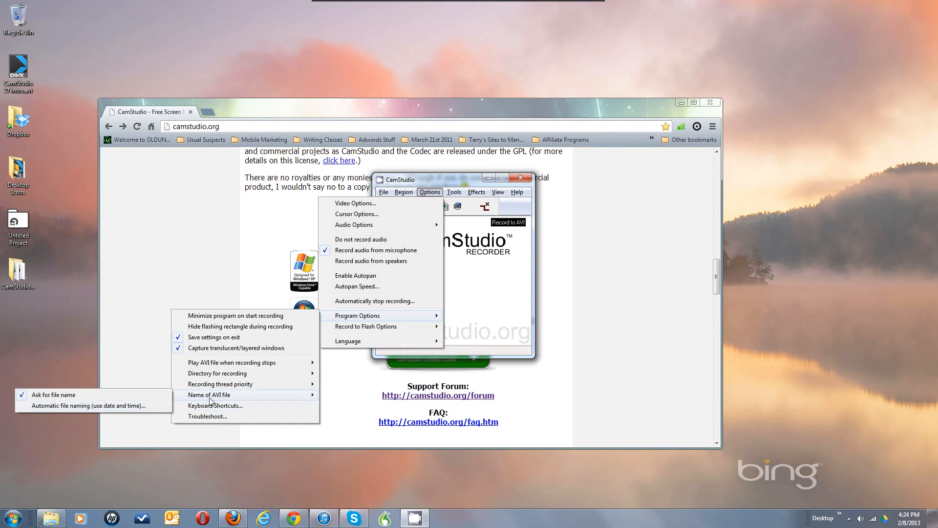
mouse_move(195, 396)
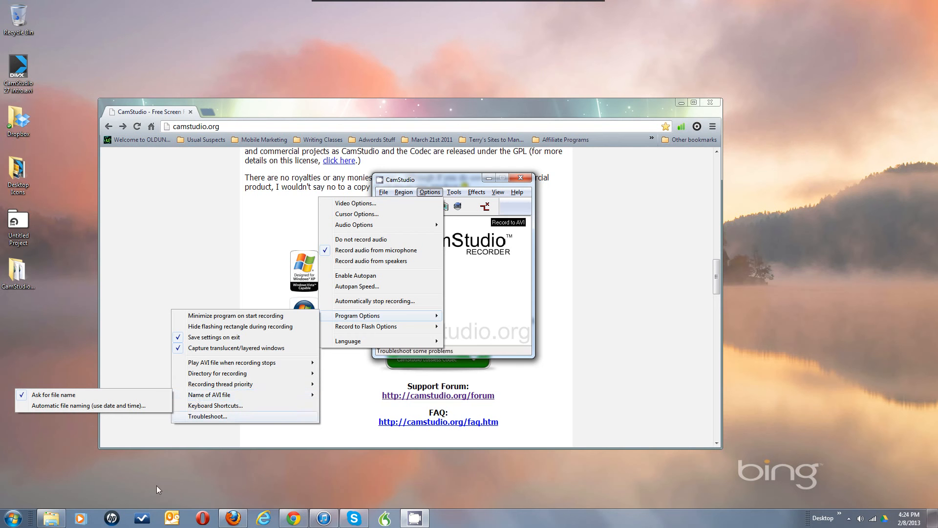
Switch to Windows Explorer and open the Videos folder inside CamStudio 2.7 under Program Files (x86) on drive C.
left_click(47, 520)
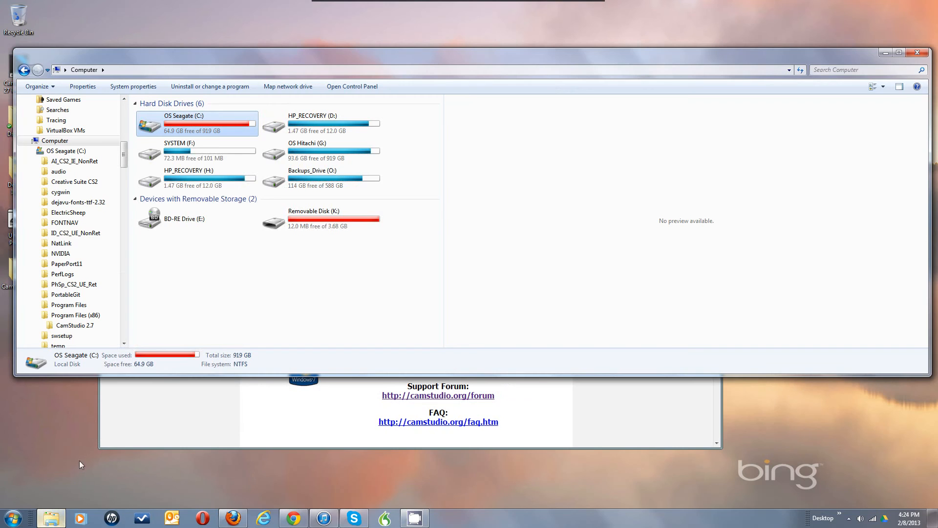
double_click(181, 133)
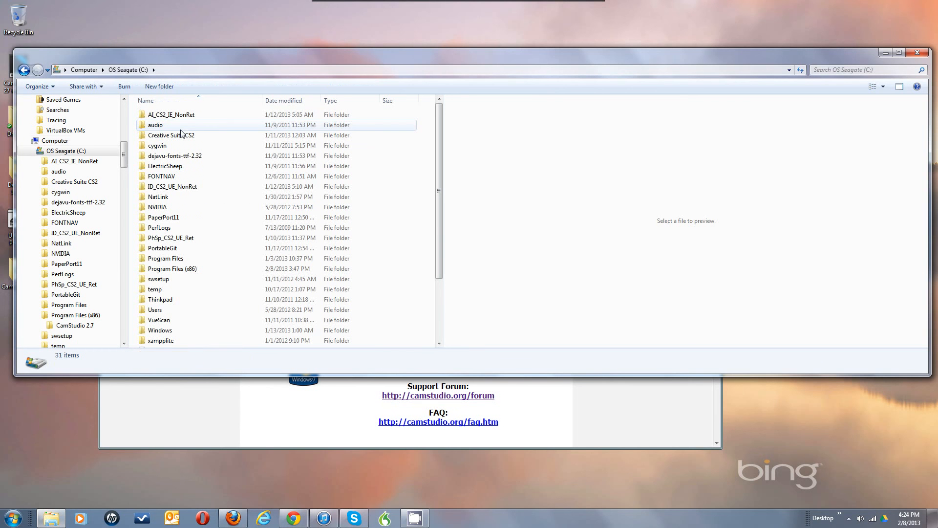
double_click(174, 270)
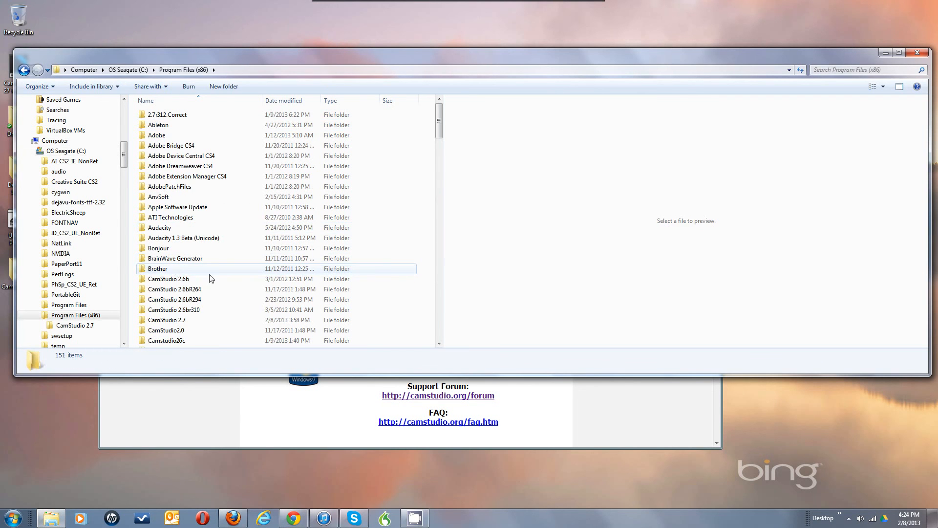
double_click(176, 322)
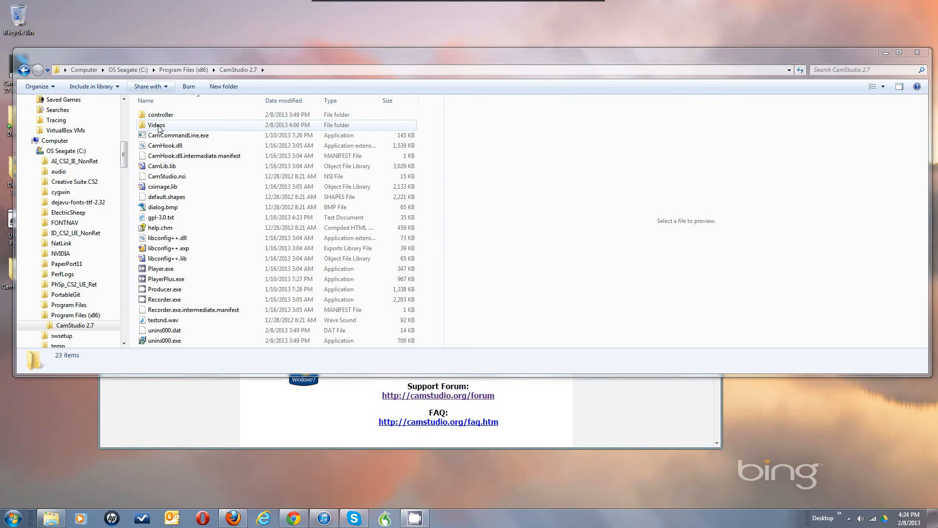
double_click(157, 125)
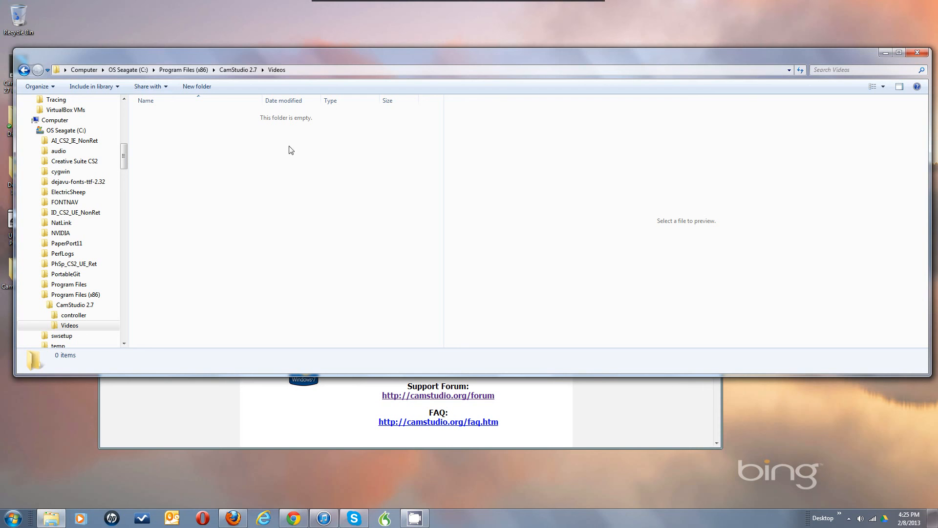
Switch back to CamStudio and recheck the recording directory and AVI file naming choices without changing them.
left_click(413, 520)
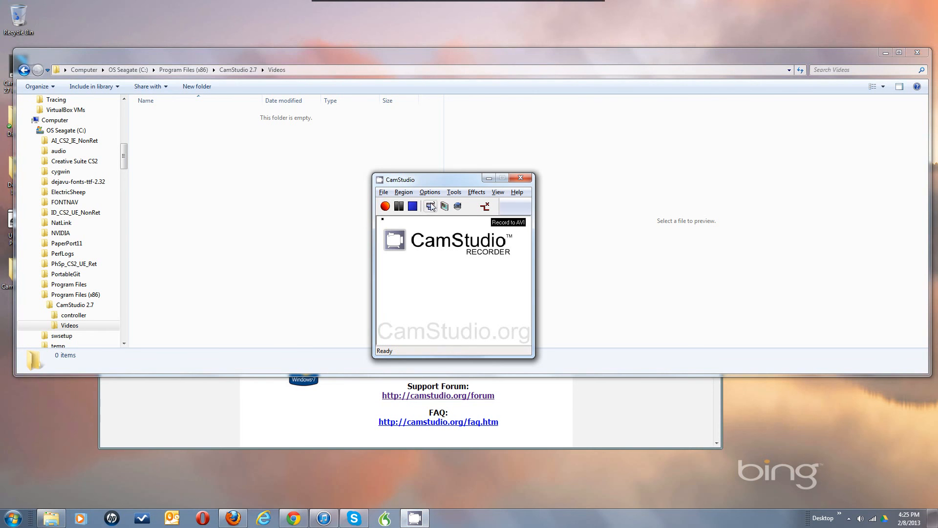
left_click(430, 192)
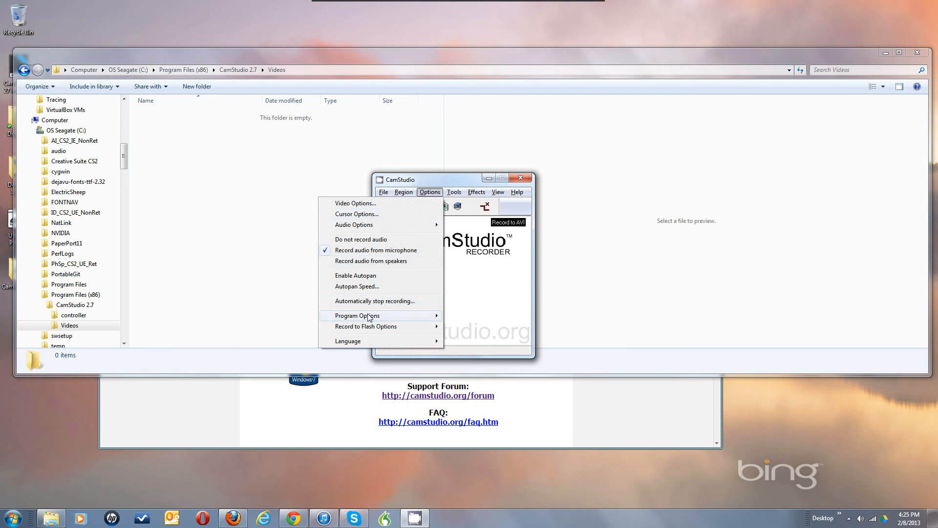
mouse_move(368, 319)
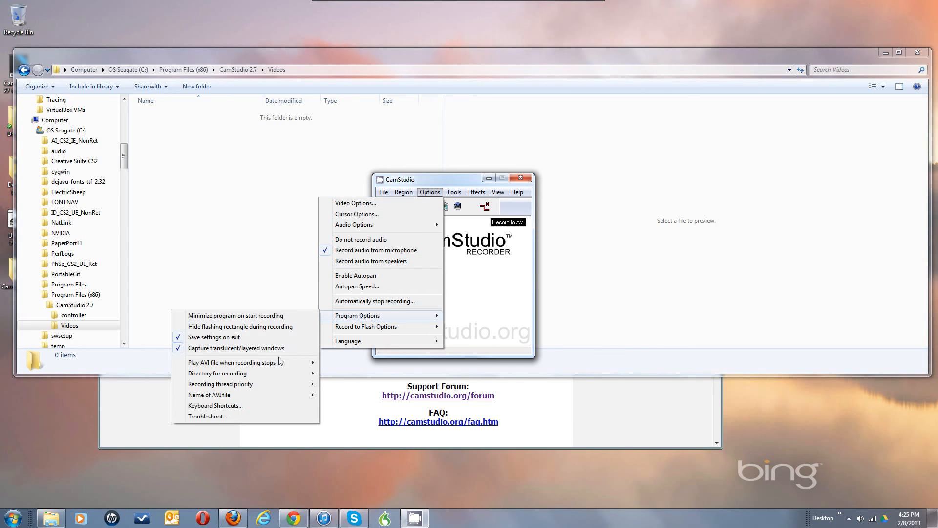
mouse_move(254, 373)
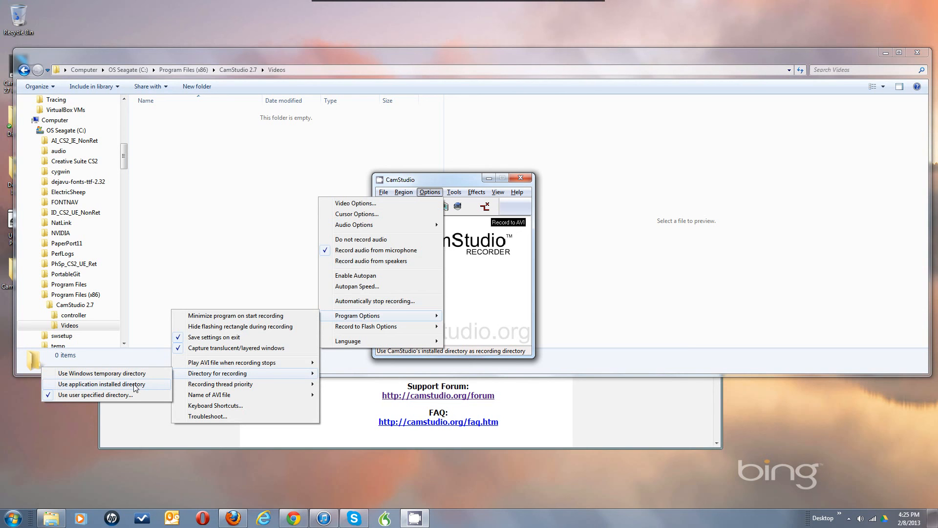
mouse_move(194, 397)
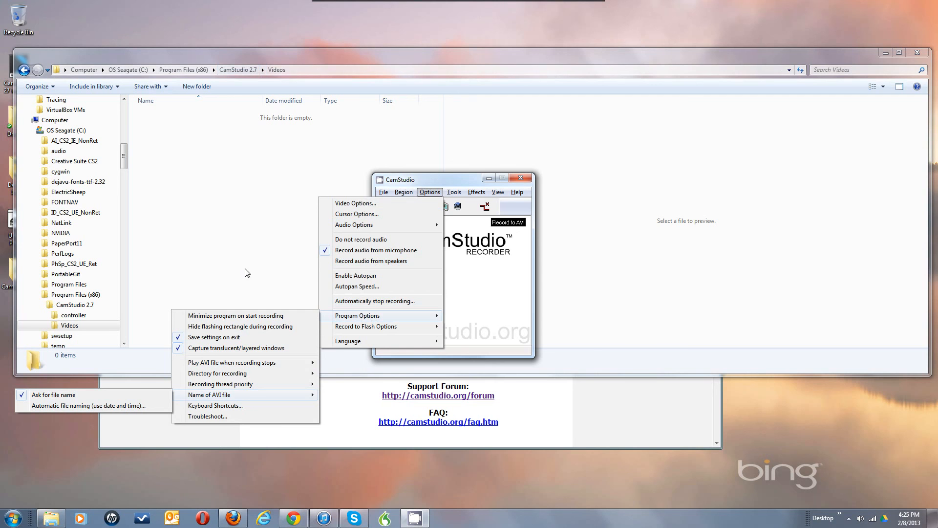
left_click(469, 294)
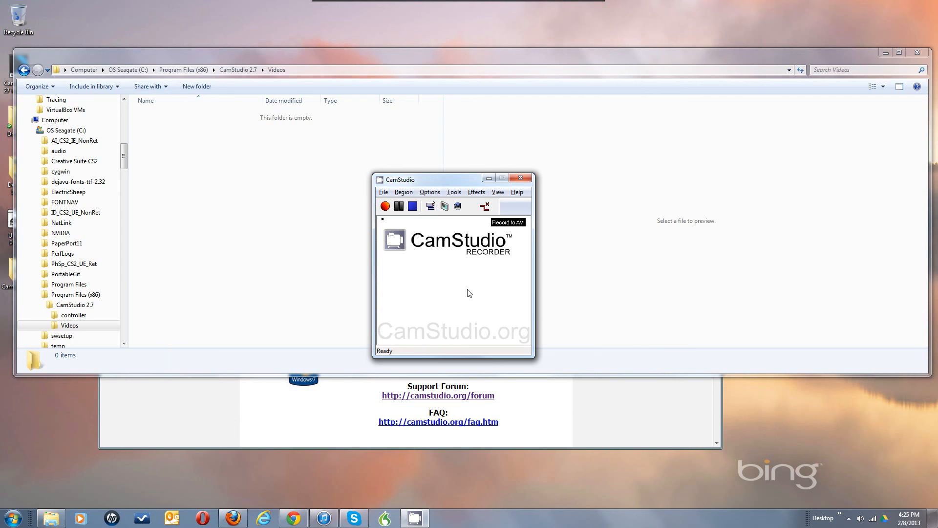
left_click(430, 193)
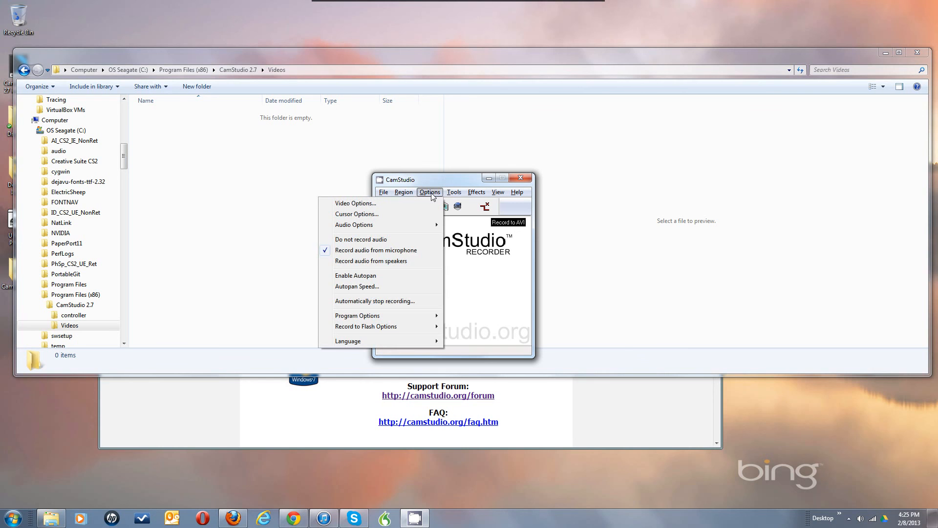
left_click(472, 266)
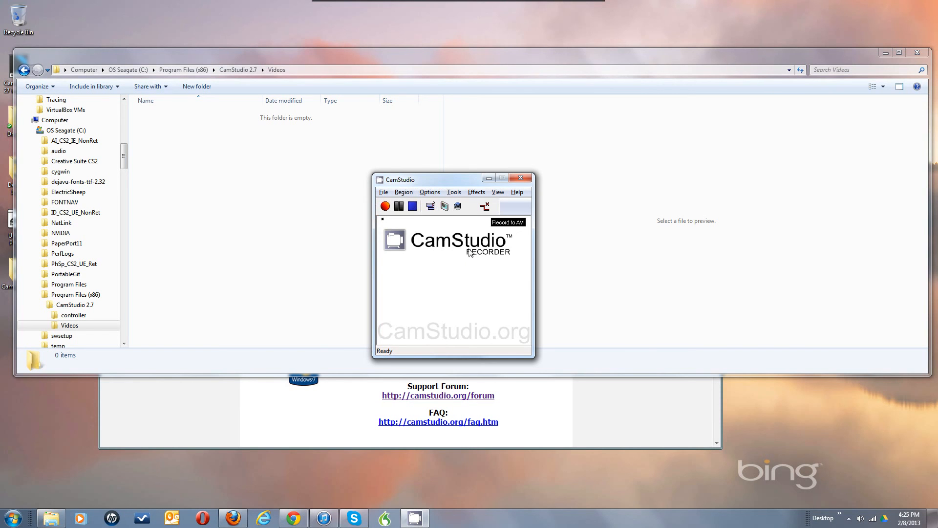
Review the available annotation, movie player and SWF Producer tools and the annotation effects without choosing any.
left_click(454, 193)
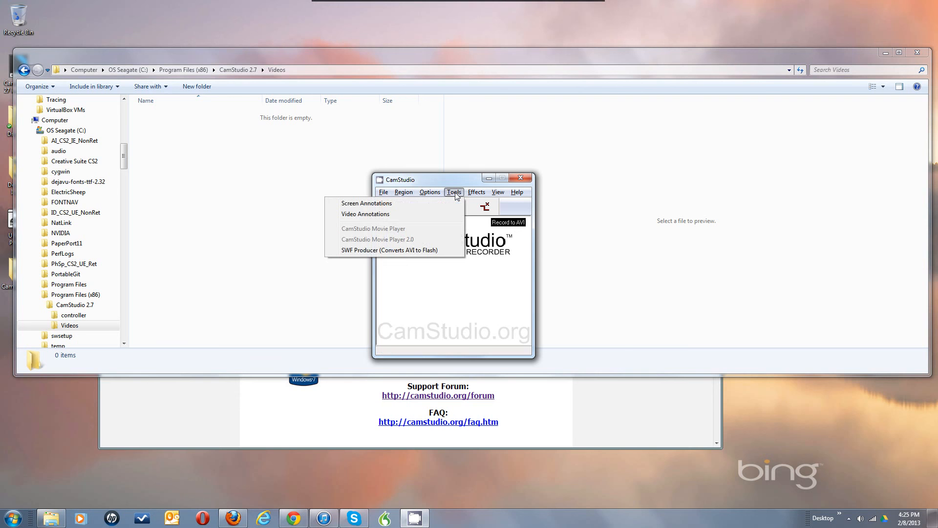
mouse_move(466, 194)
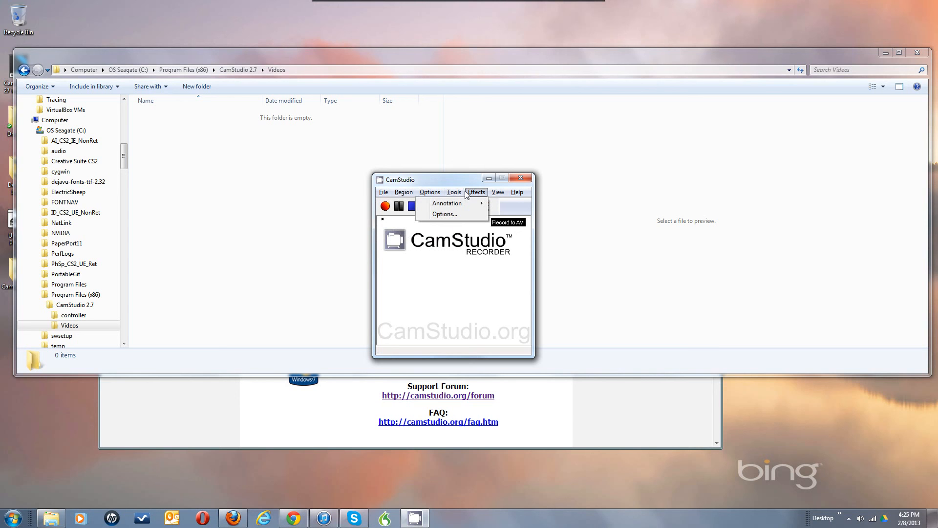
left_click(445, 176)
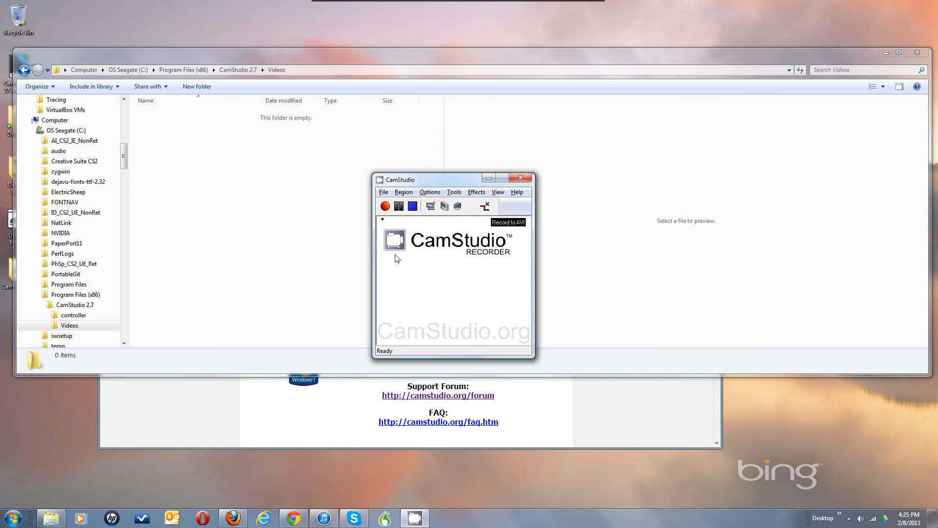
Record a short test clip of the selected region, stop it and cancel saving the AVI file.
left_click(386, 207)
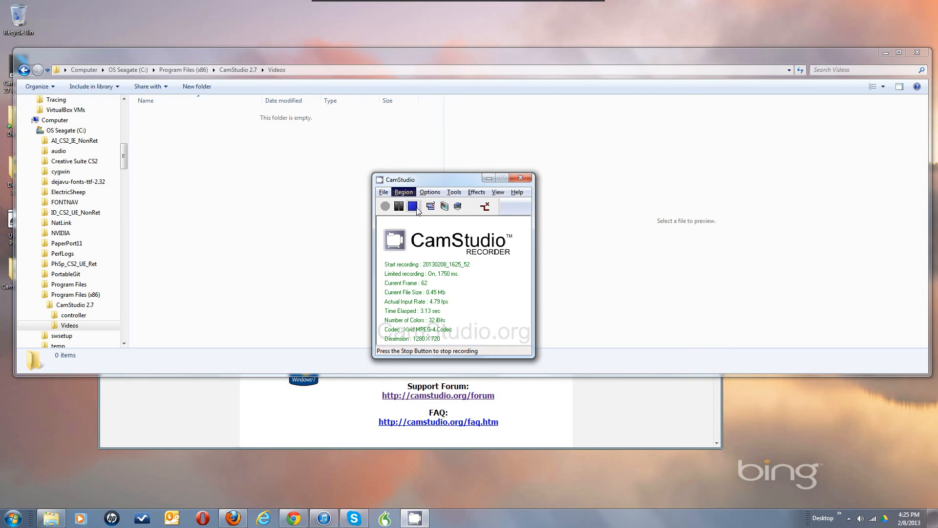
left_click(416, 210)
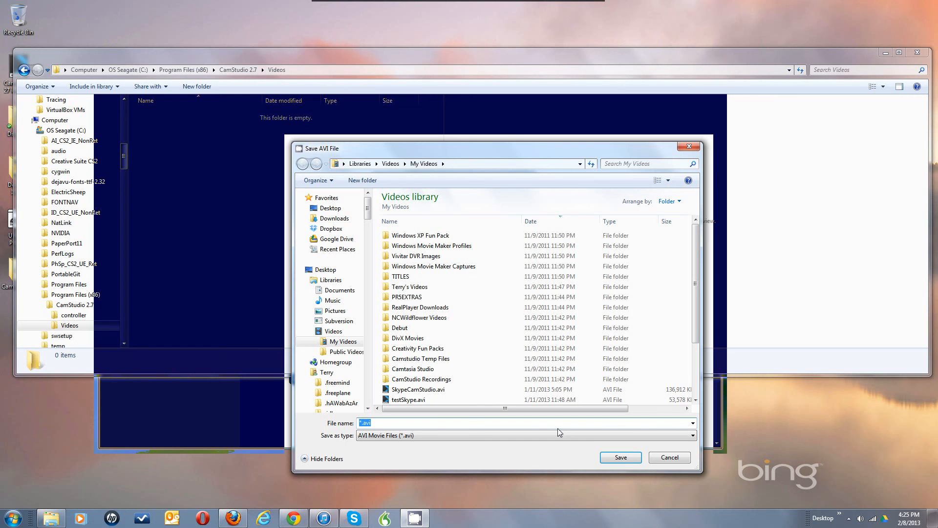
left_click(664, 459)
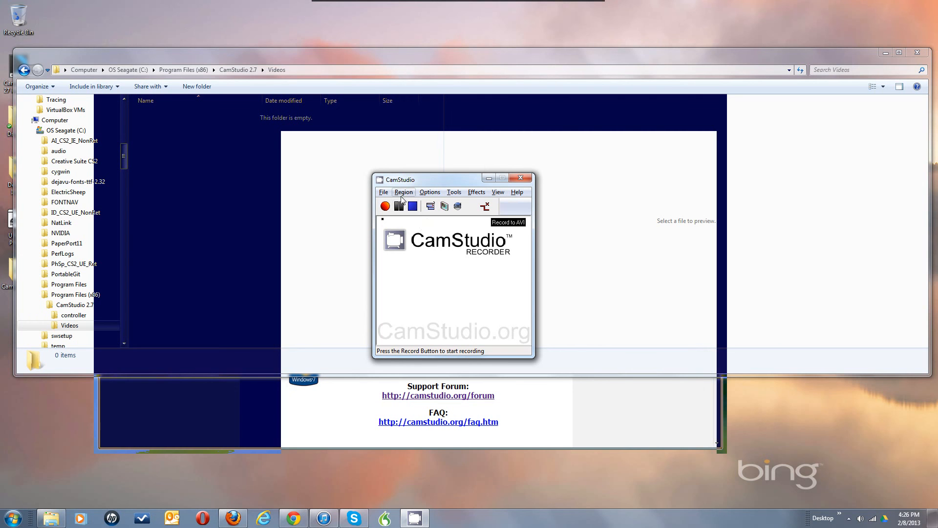
Set the program to hide the flashing rectangle during recording and start another test recording.
left_click(430, 192)
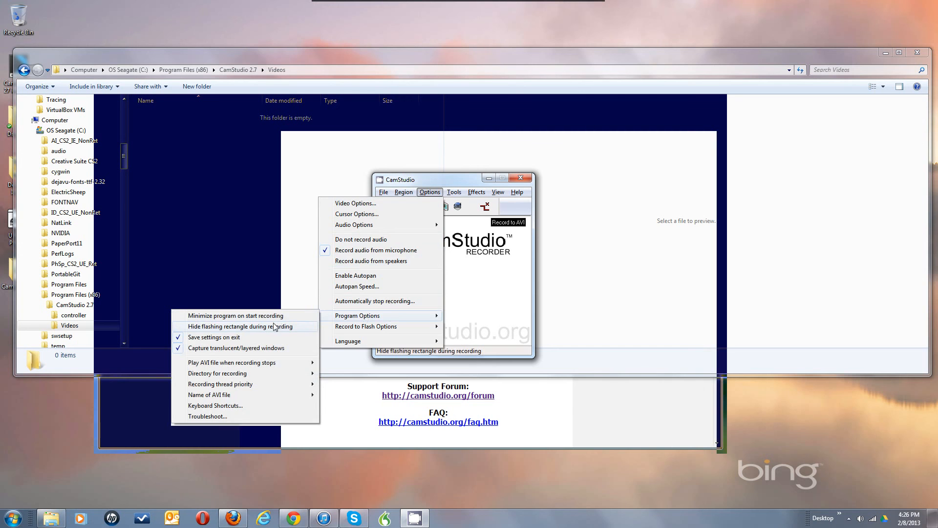
left_click(275, 326)
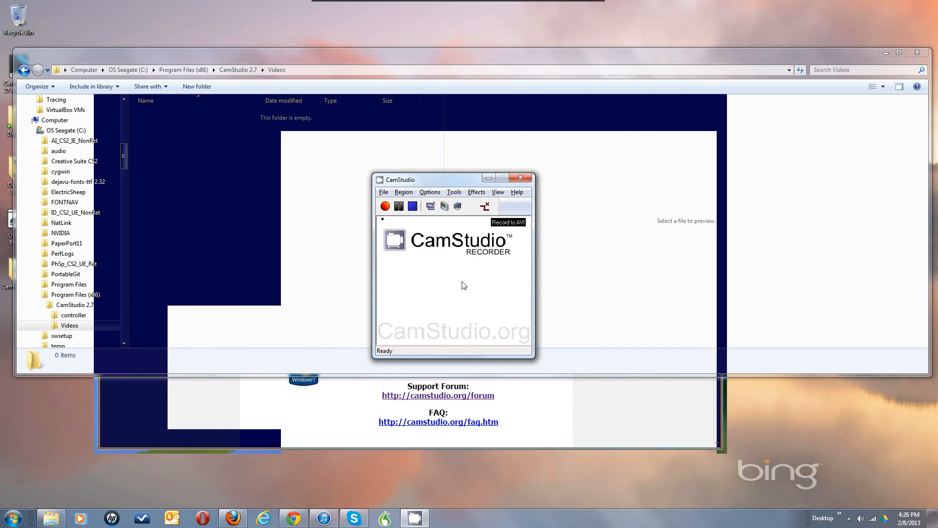
left_click(389, 207)
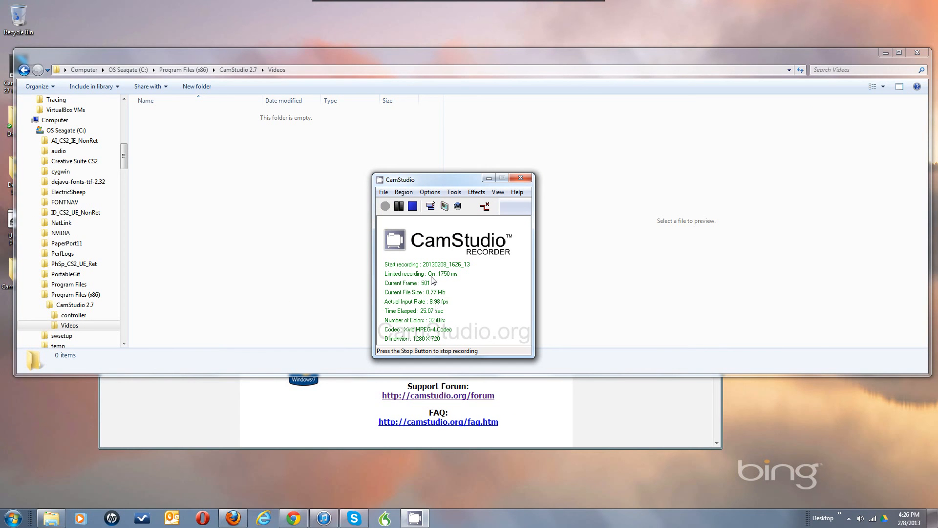
Check the recording options while the test is running, try to stop the recording and dismiss the crash dialog.
left_click(430, 192)
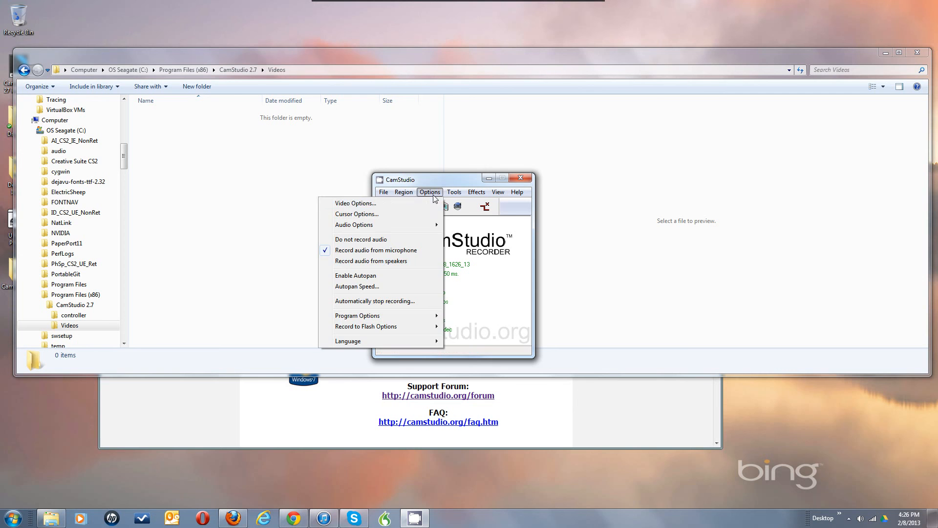
left_click(418, 205)
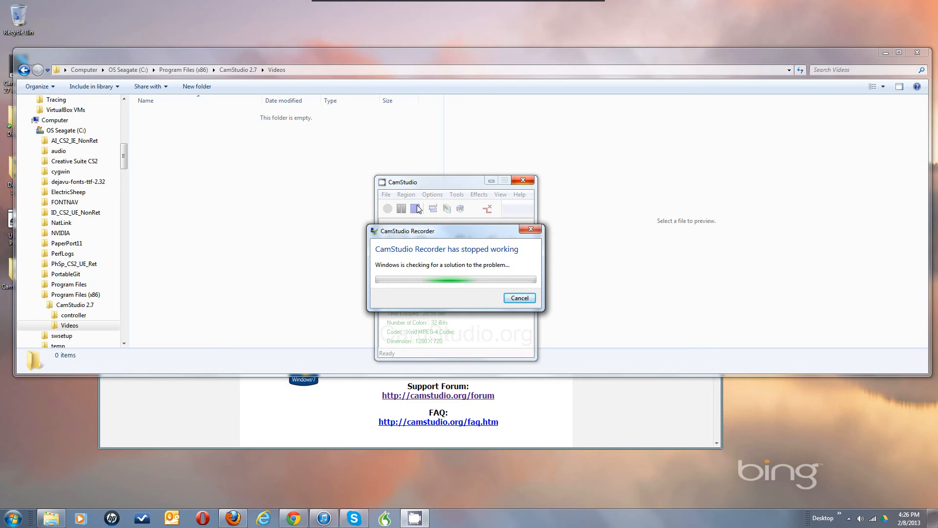
left_click(521, 300)
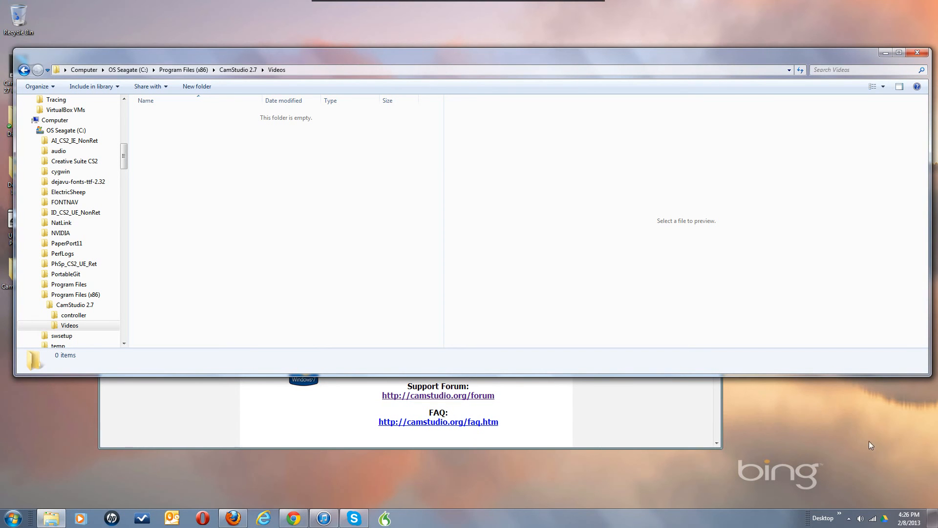
Bring the camstudio.org browser window to the front and restore the hidden CamStudio 2.0 recorder window.
left_click(848, 519)
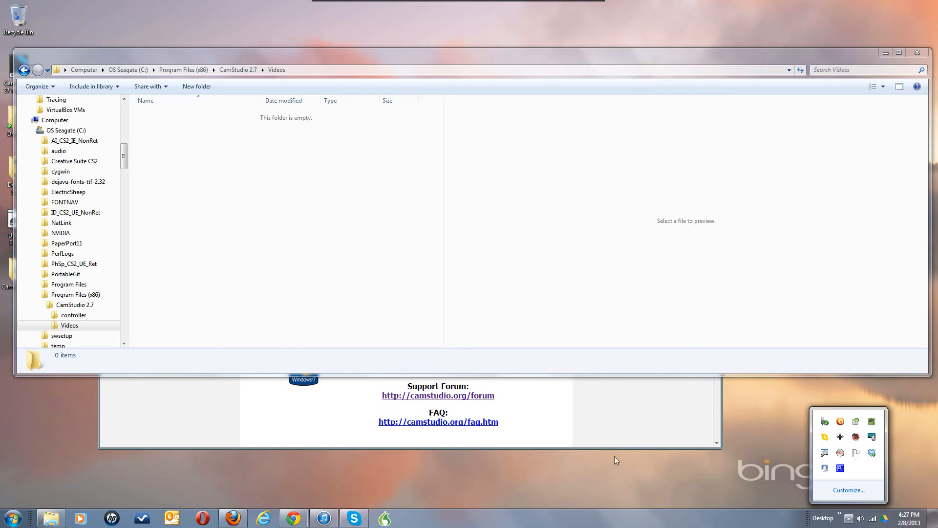
left_click(19, 519)
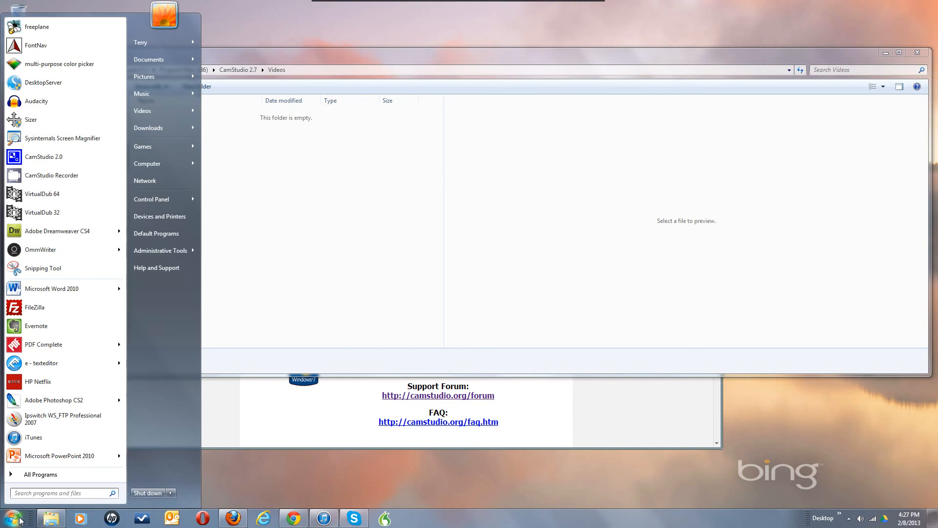
left_click(604, 424)
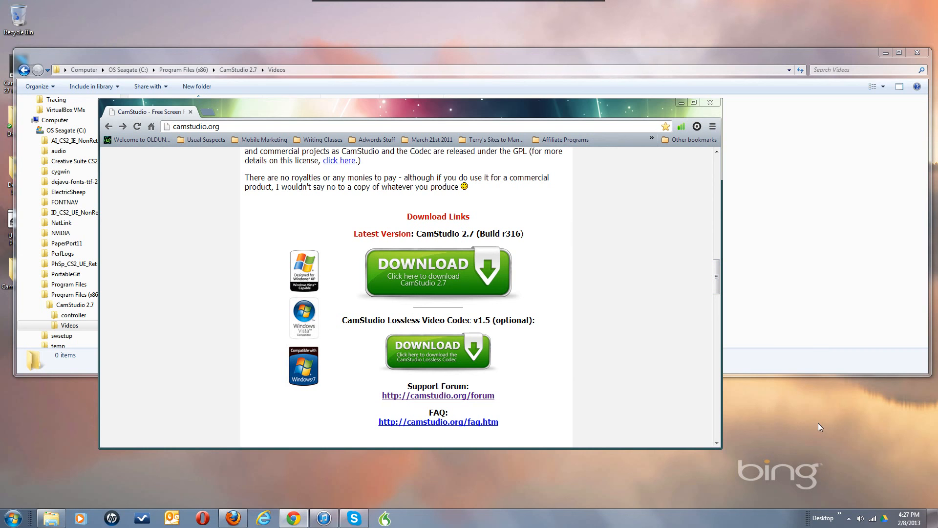
left_click(849, 519)
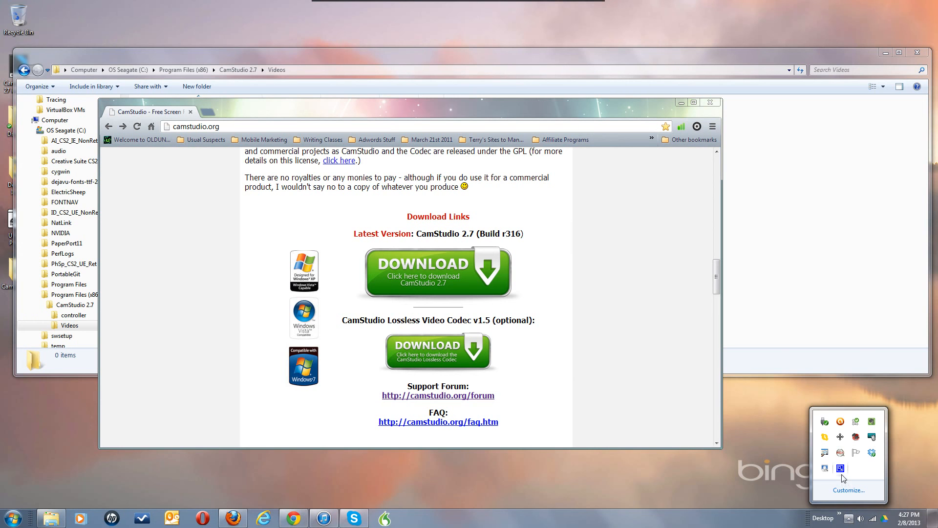
left_click(841, 468)
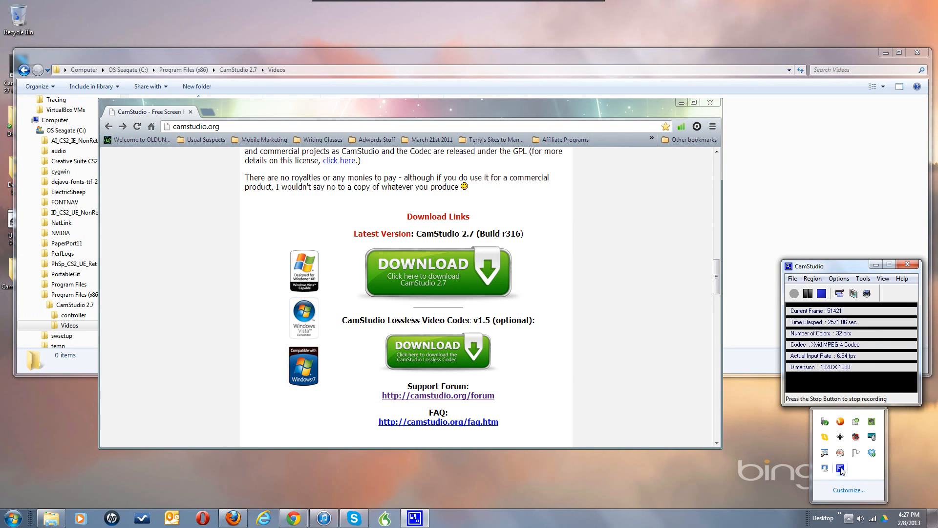